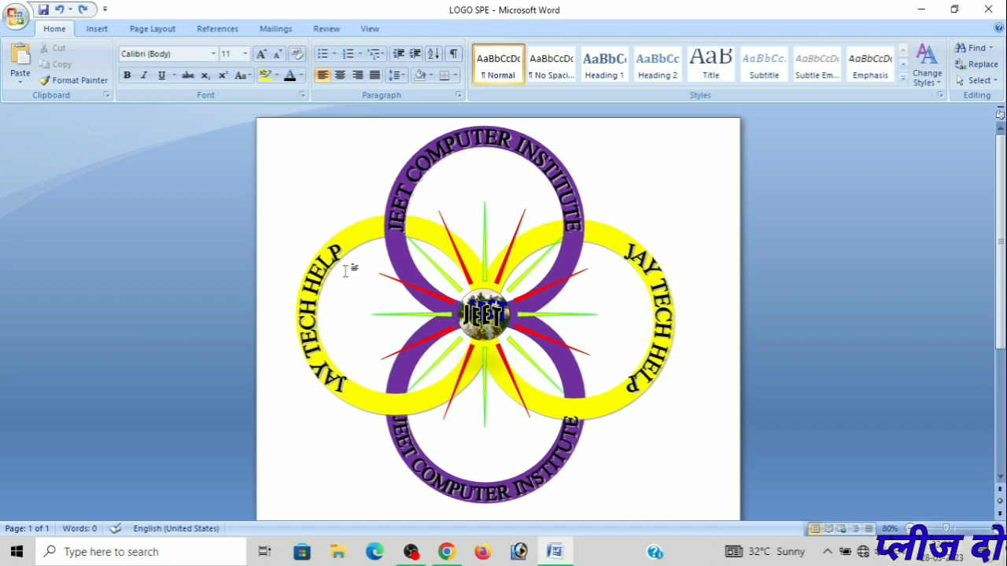
- Start a new blank document (Document3) with Ctrl+N
{"action": "key", "text": "ctrl+n"}
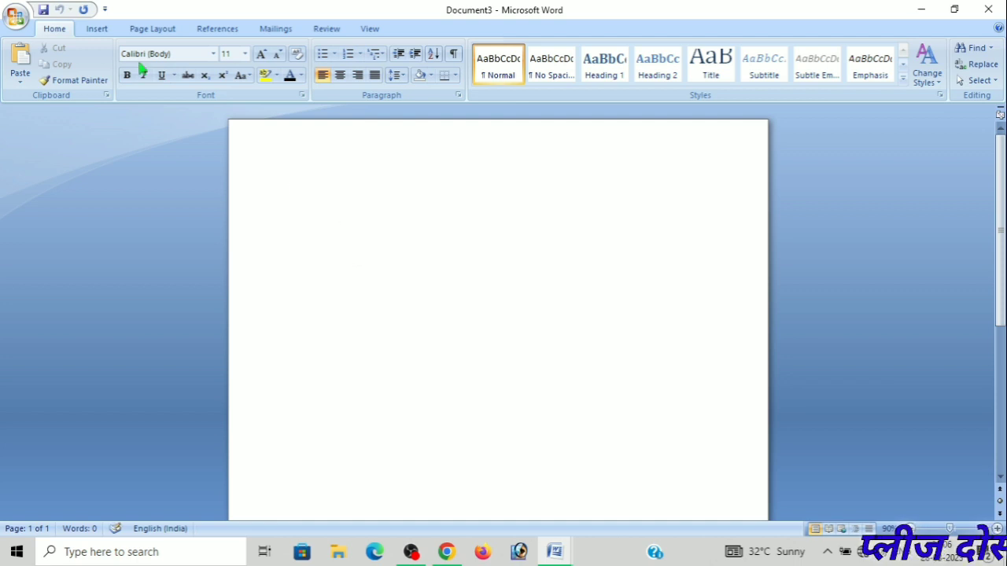
- Draw an 8.8 cm by 8.8 cm donut ring near the top centre of the page
{"action": "left_click", "coordinate": [93, 31]}
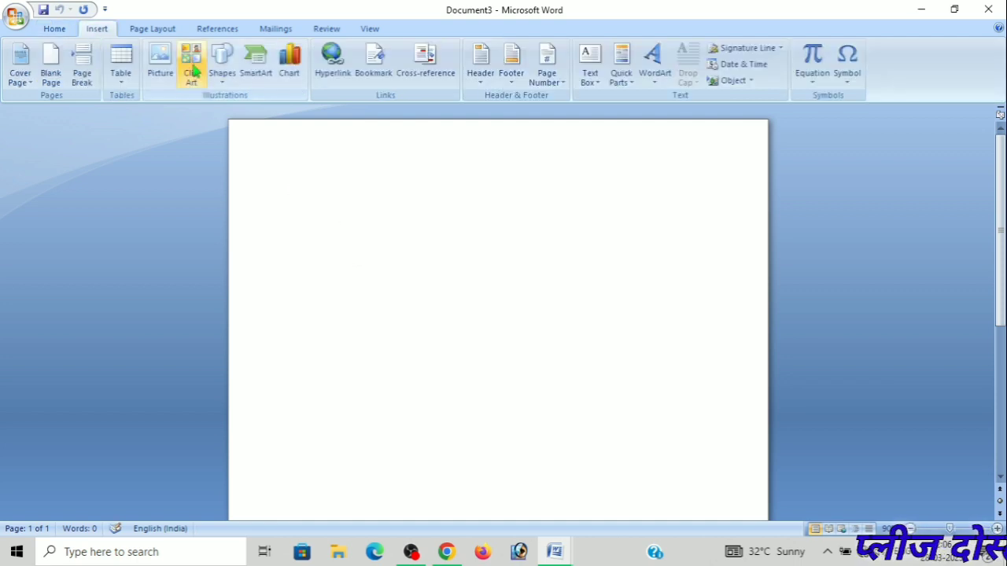
{"action": "left_click", "coordinate": [220, 77]}
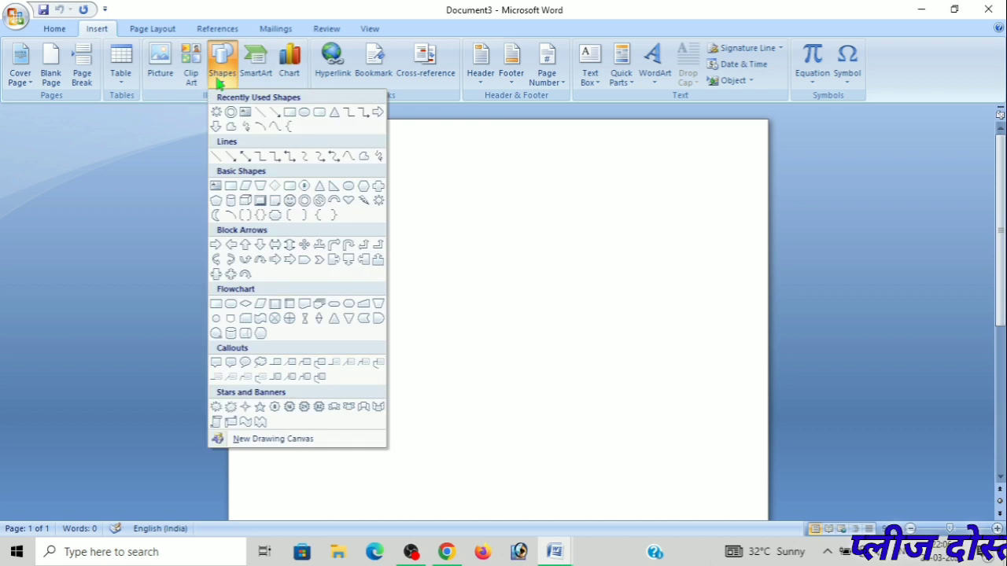
{"action": "left_click", "coordinate": [306, 202]}
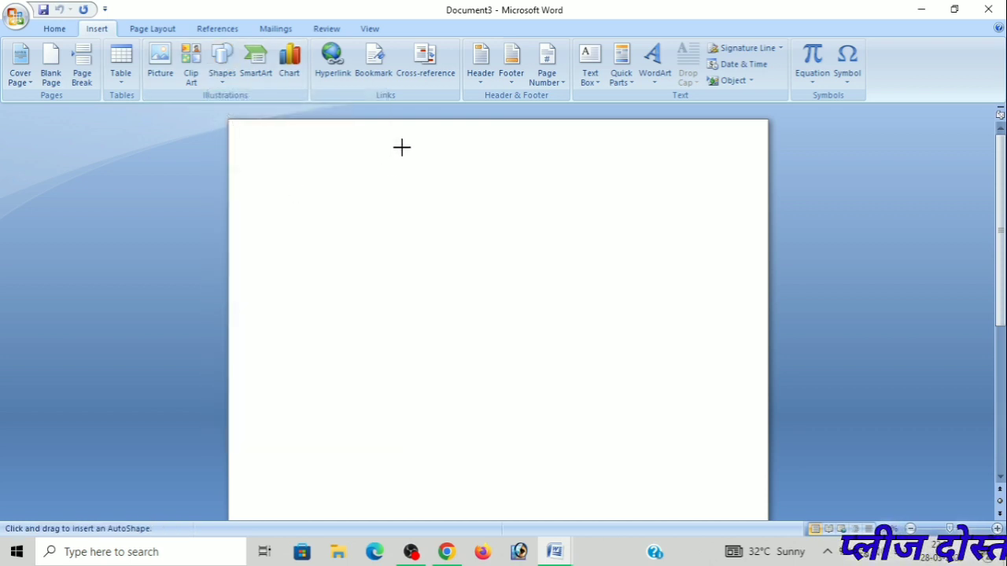
{"action": "left_click_drag", "start_coordinate": [397, 137], "coordinate": [638, 361]}
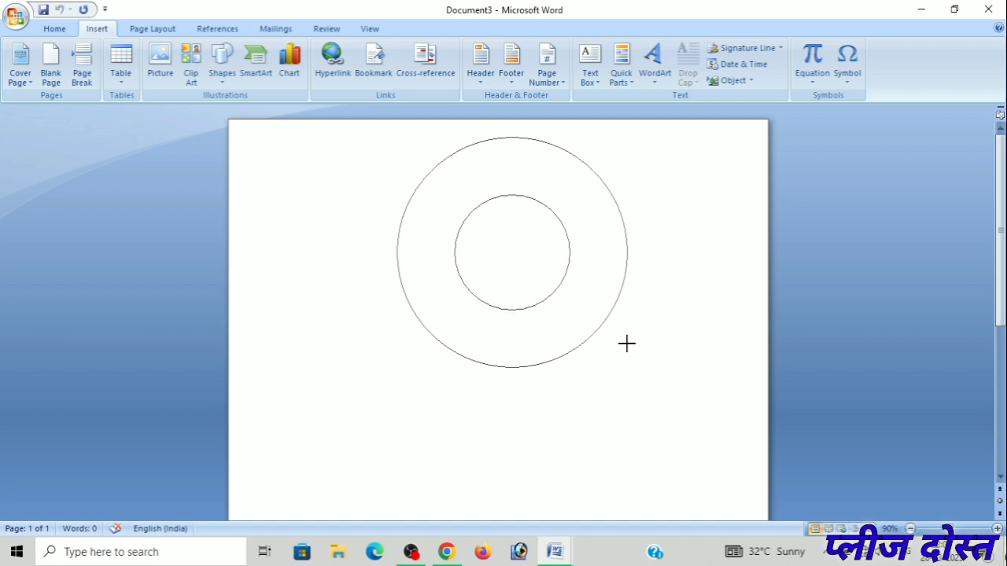
{"action": "left_click_drag", "start_coordinate": [639, 362], "coordinate": [617, 331]}
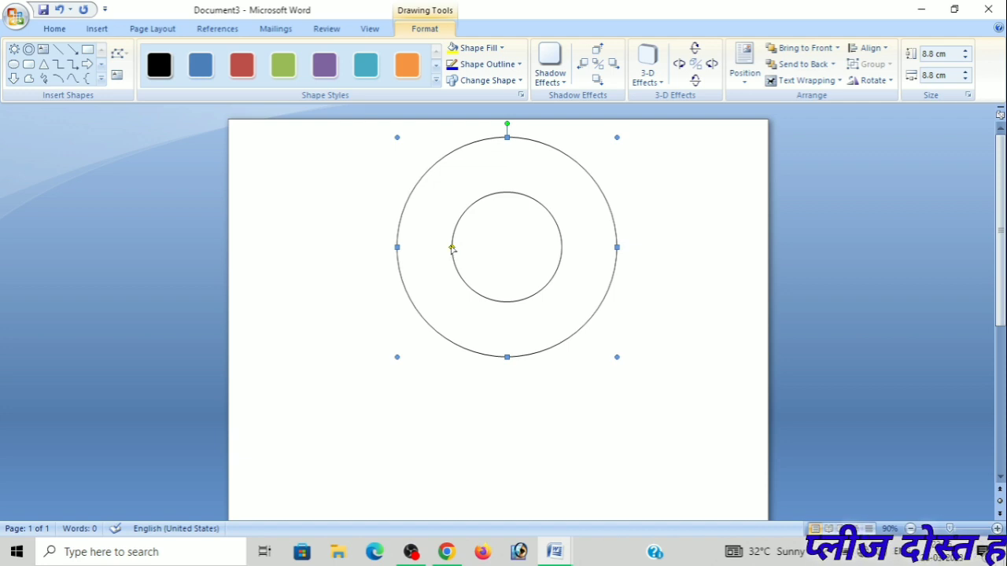
- Enlarge the donut's hole so the ring becomes thinner
{"action": "left_click_drag", "start_coordinate": [451, 249], "coordinate": [432, 249]}
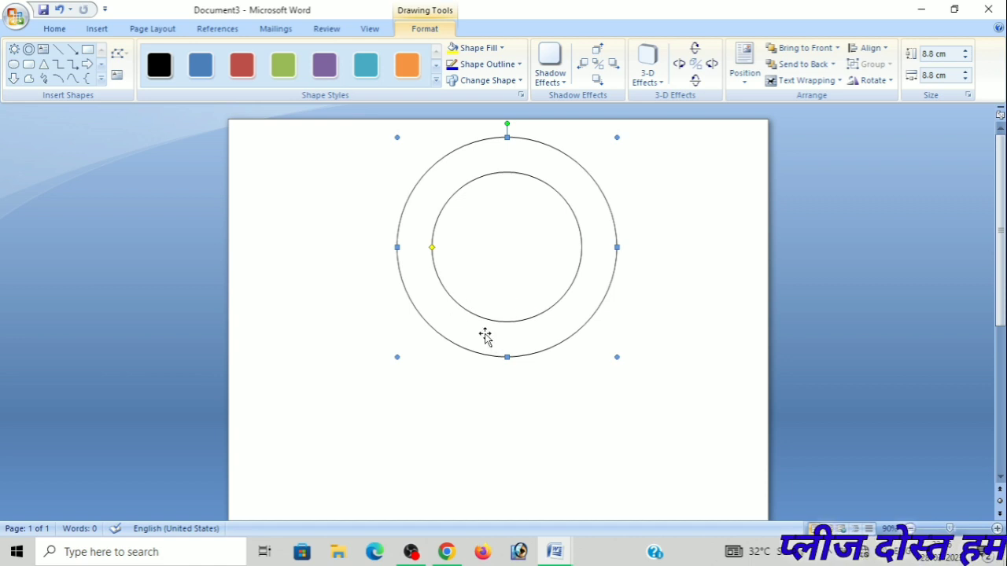
{"action": "key", "text": "ctrl+z"}
{"action": "key", "text": "ctrl+z"}
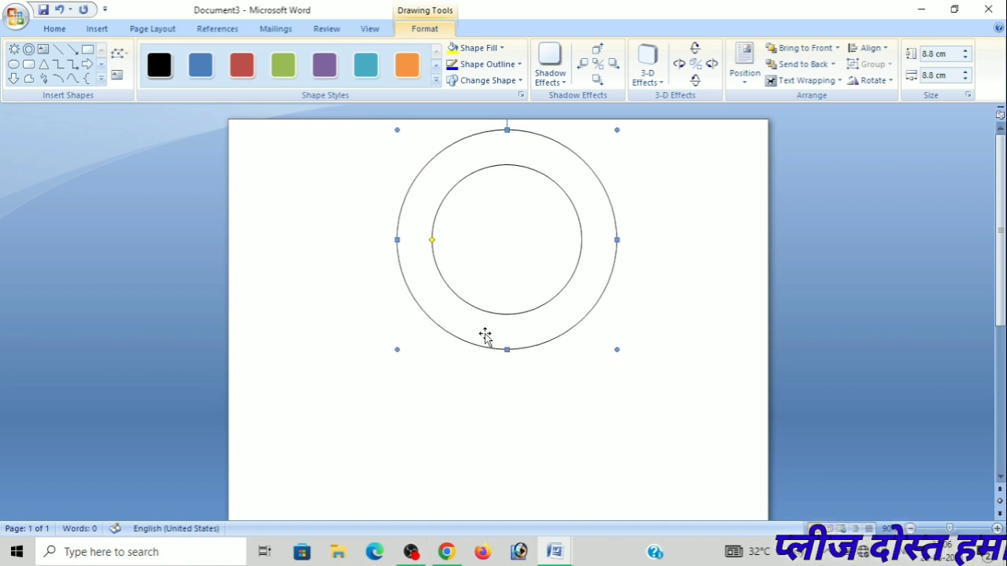
{"action": "key", "text": "ctrl+z"}
{"action": "key", "text": "ctrl+z"}
{"action": "key", "text": "ctrl+z"}
{"action": "key", "text": "ctrl+z"}
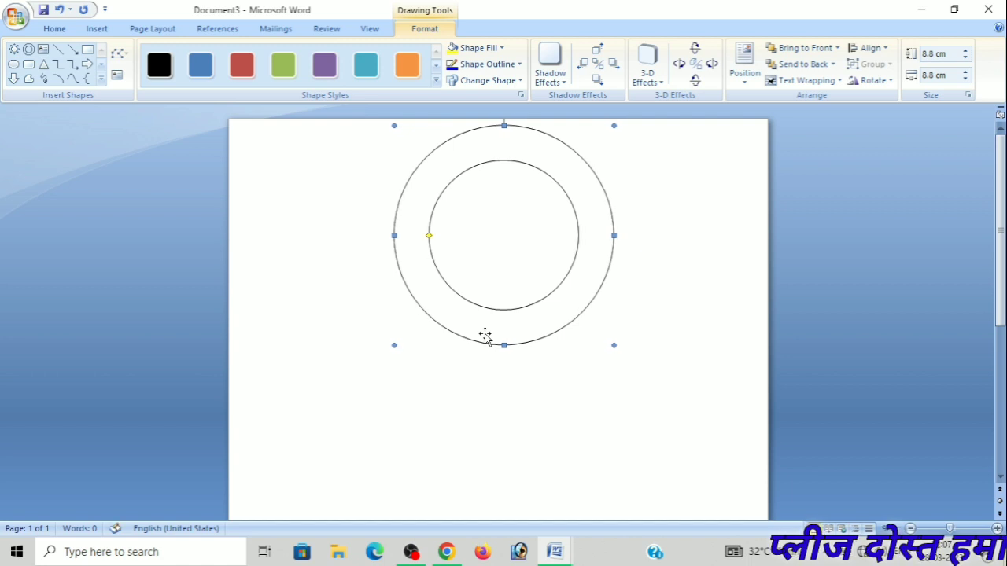
{"action": "key", "text": "ctrl+z"}
{"action": "key", "text": "ctrl+z"}
{"action": "key", "text": "ctrl+z"}
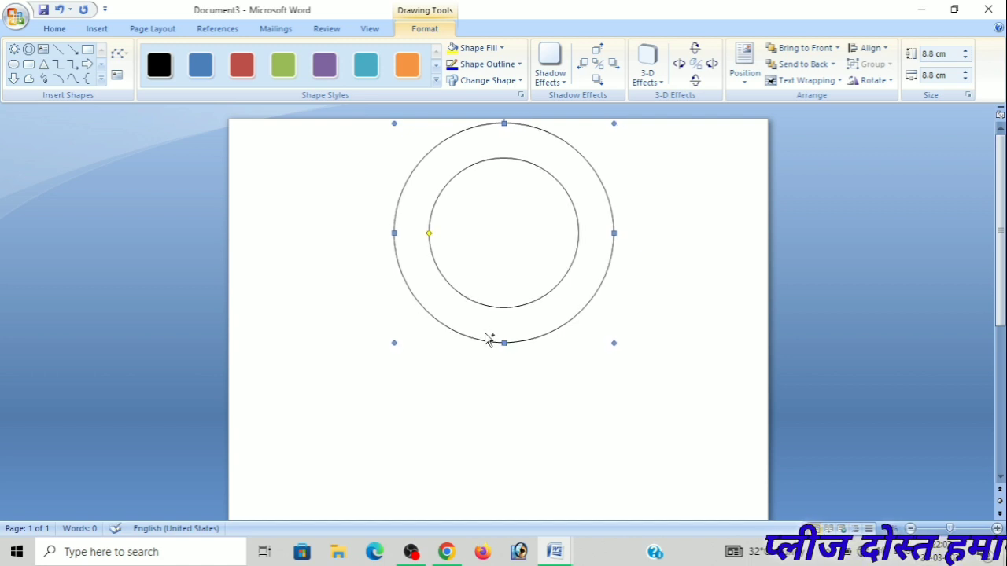
- Duplicate the ring and place the copy directly below the original, just touching
{"action": "key", "text": "ctrl+d"}
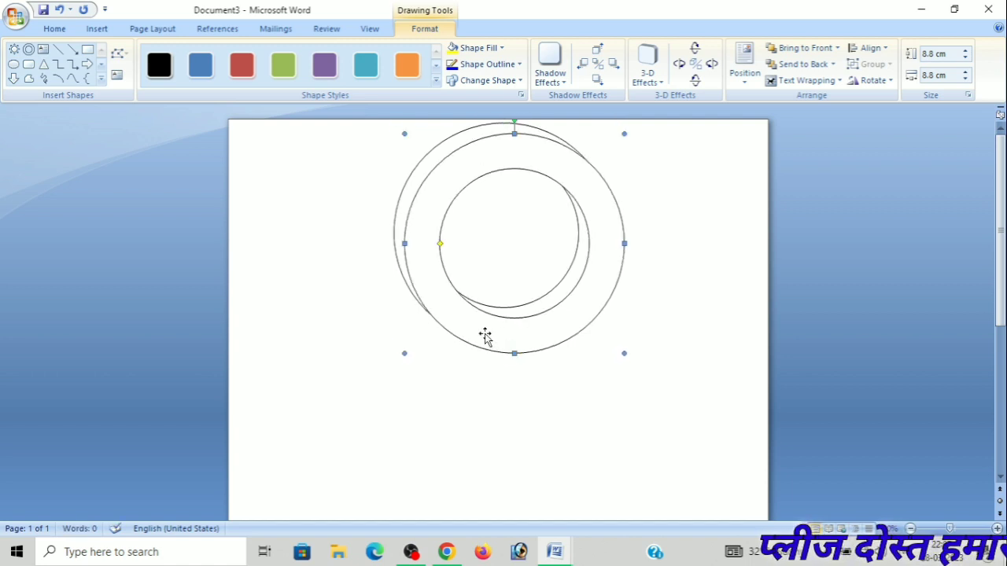
{"action": "left_click_drag", "start_coordinate": [485, 337], "coordinate": [470, 506]}
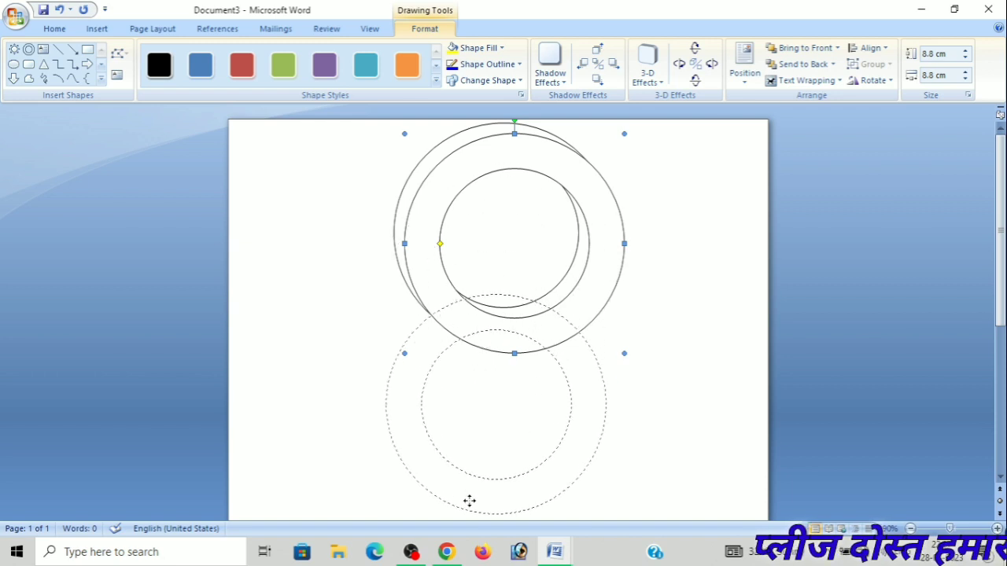
{"action": "key", "text": "Down"}
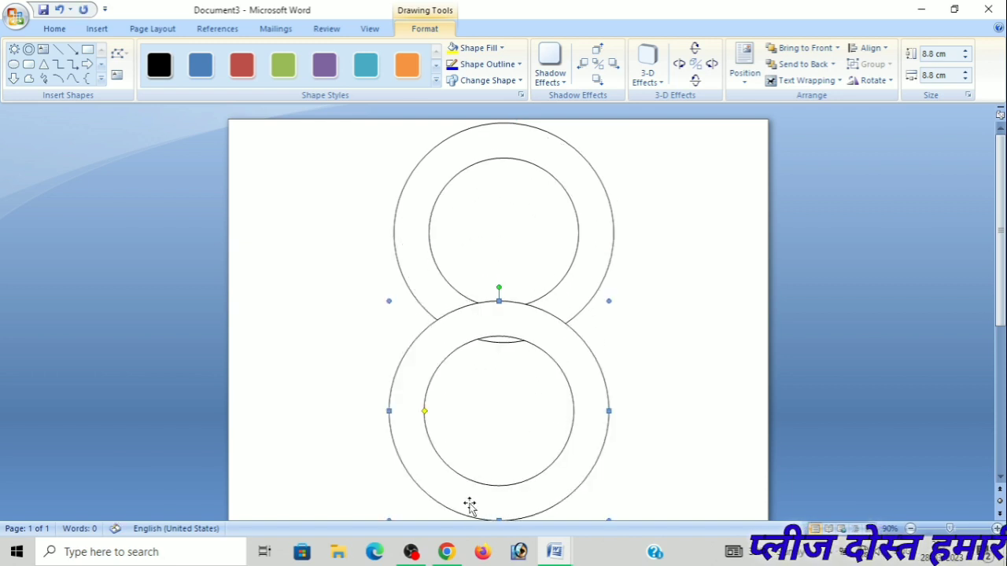
{"action": "key", "text": "Down"}
{"action": "key", "text": "Down"}
{"action": "key", "text": "Down"}
{"action": "key", "text": "Down"}
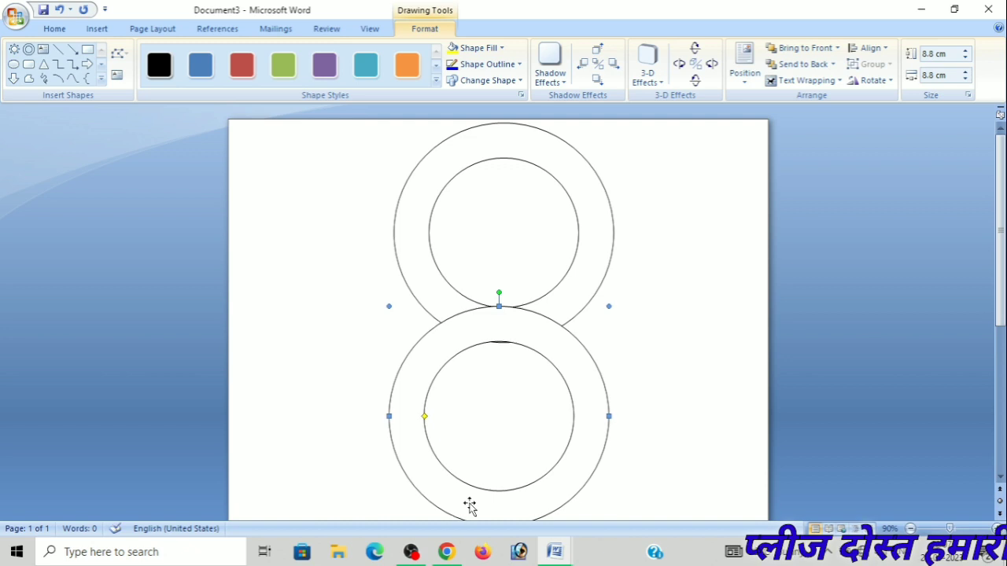
{"action": "key", "text": "Down"}
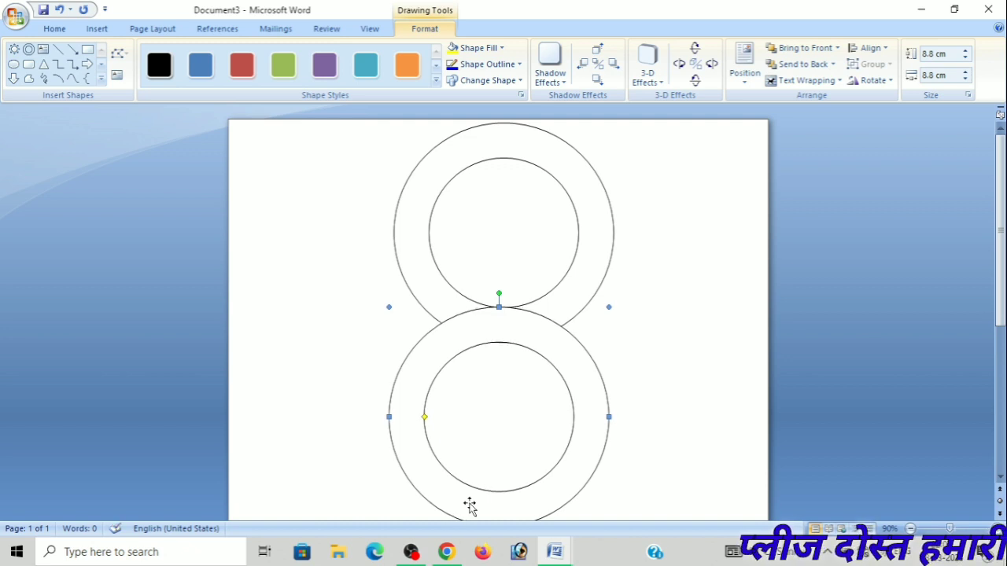
{"action": "left_click", "coordinate": [910, 529]}
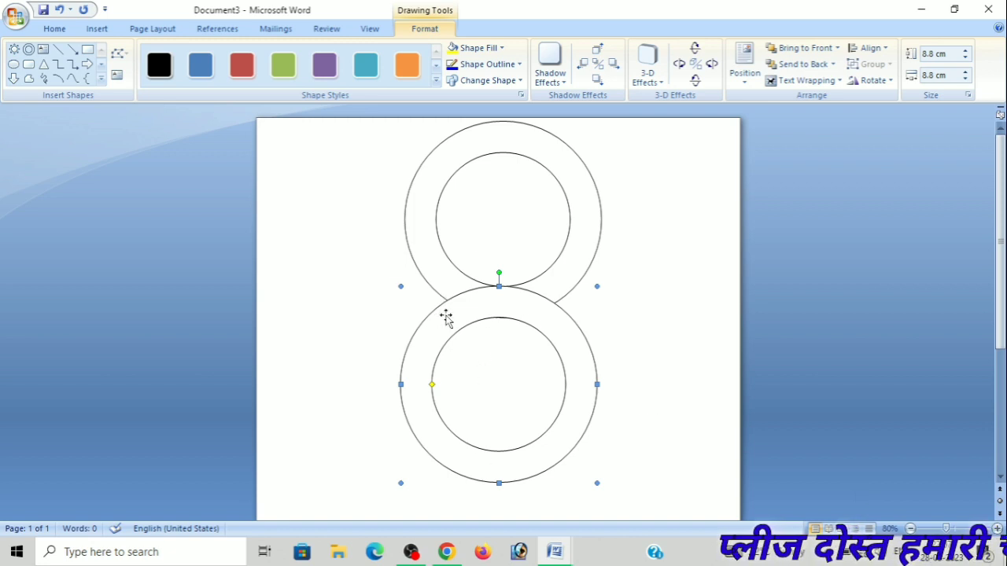
- Duplicate the lower ring and position the copy on the left, overlapping the stacked pair
{"action": "key", "text": "ctrl+d"}
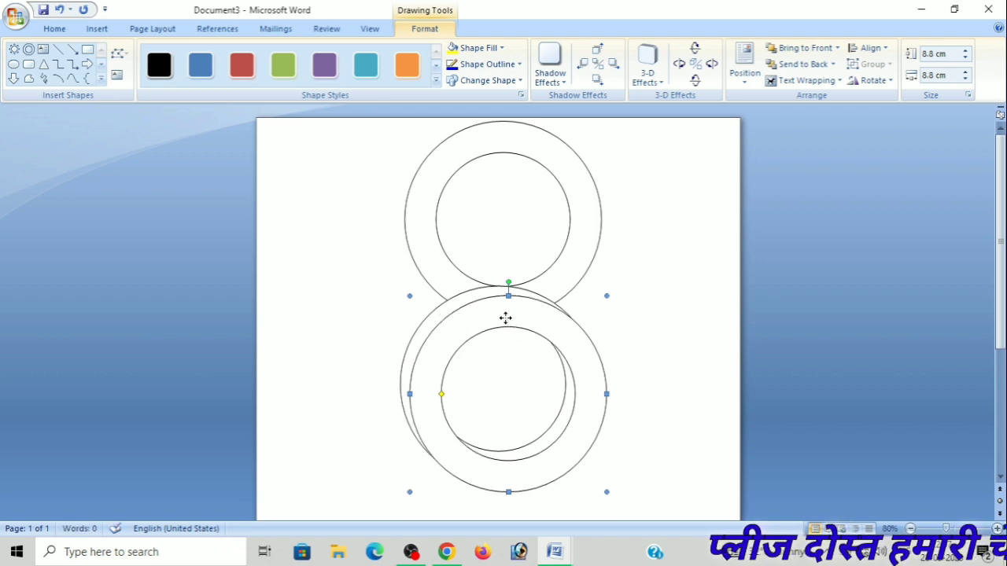
{"action": "left_click_drag", "start_coordinate": [506, 317], "coordinate": [390, 232]}
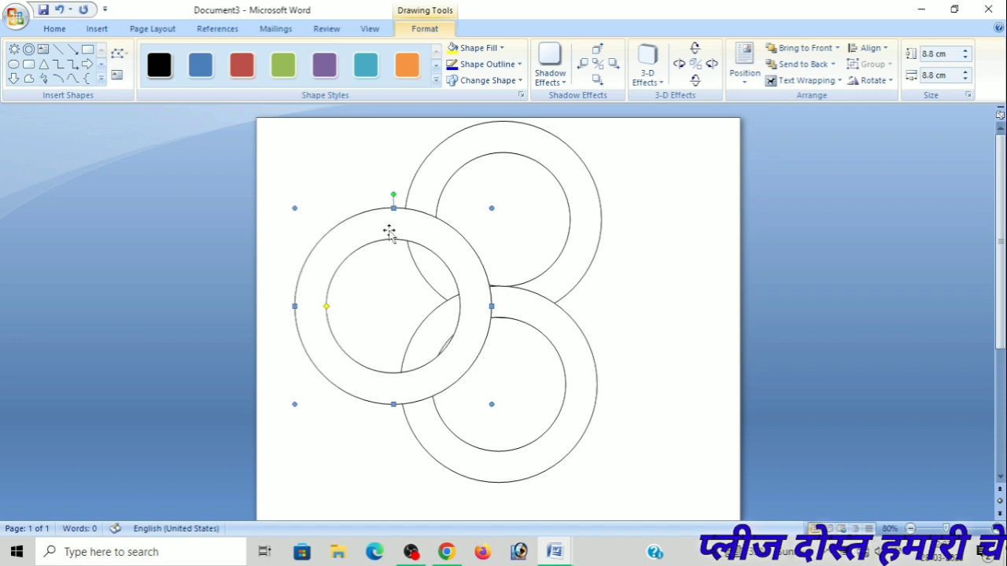
{"action": "key", "text": "Right"}
{"action": "key", "text": "Right"}
{"action": "key", "text": "Right"}
{"action": "key", "text": "Right"}
{"action": "key", "text": "ctrl+Up"}
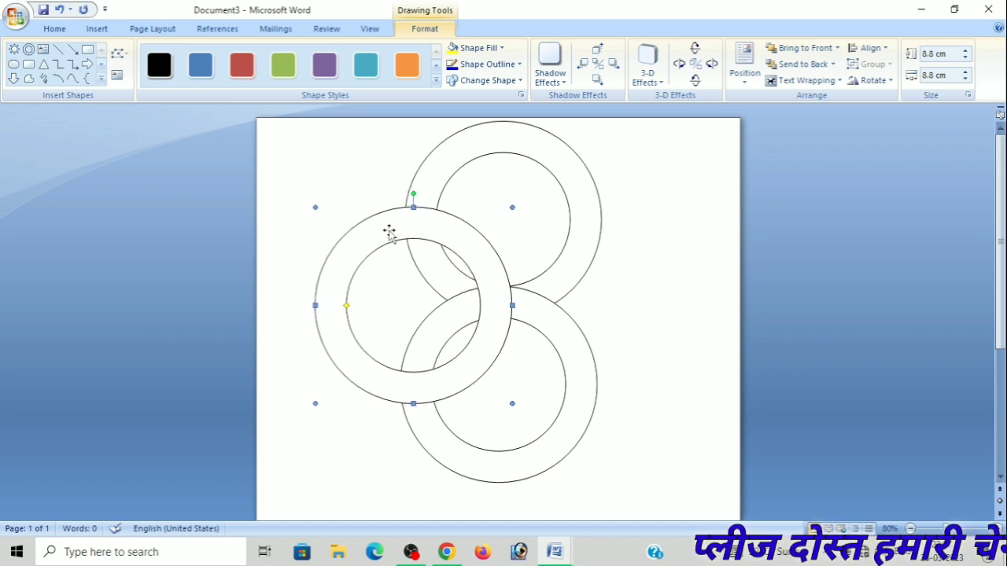
{"action": "key", "text": "ctrl+Up"}
{"action": "key", "text": "ctrl+Up"}
{"action": "key", "text": "ctrl+Up"}
{"action": "key", "text": "ctrl+Right"}
{"action": "key", "text": "ctrl+Right"}
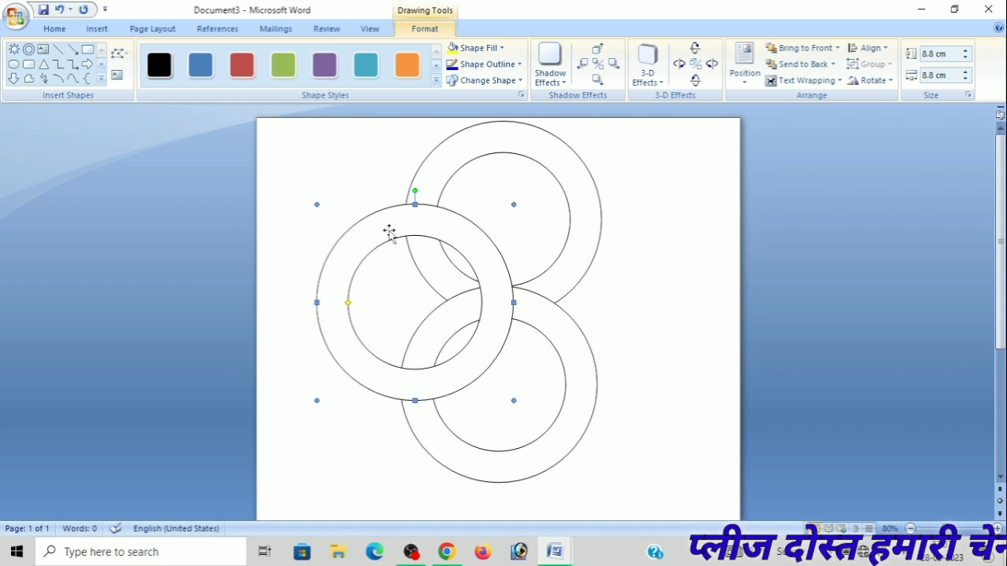
{"action": "key", "text": "ctrl+Up"}
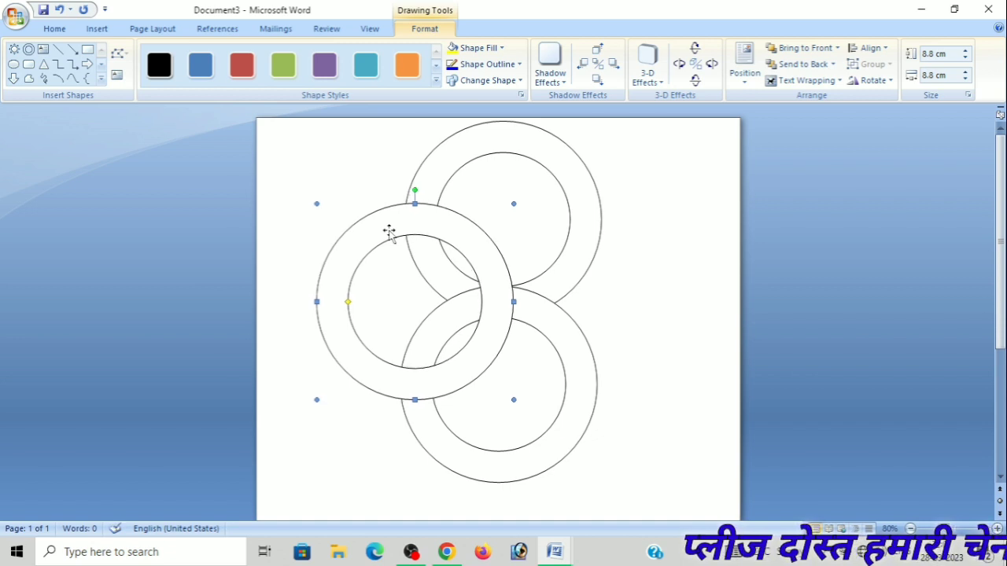
{"action": "key", "text": "ctrl+Up"}
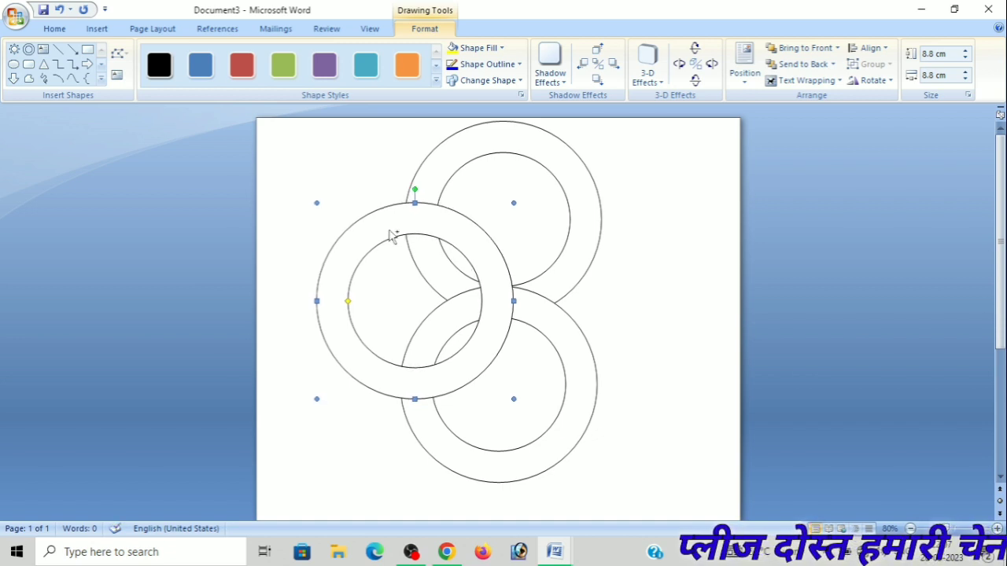
- Add a copy on the right side and fine-tune both side rings into an even cross
{"action": "key", "text": "ctrl+d"}
{"action": "left_click_drag", "start_coordinate": [396, 231], "coordinate": [554, 230]}
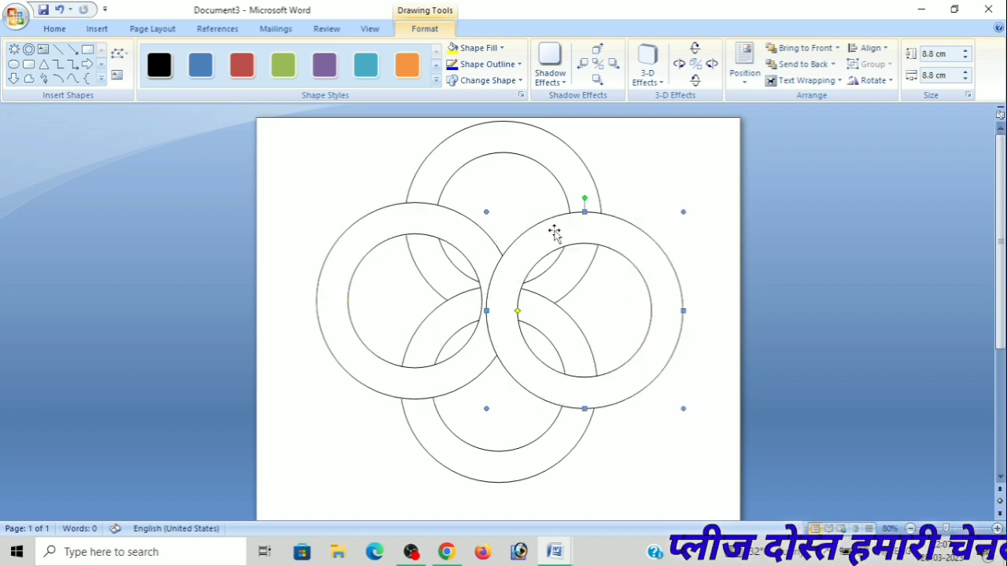
{"action": "key", "text": "ctrl+Up"}
{"action": "key", "text": "ctrl+Up"}
{"action": "key", "text": "ctrl+Up"}
{"action": "key", "text": "ctrl+Up"}
{"action": "key", "text": "ctrl+Up"}
{"action": "key", "text": "ctrl+Up"}
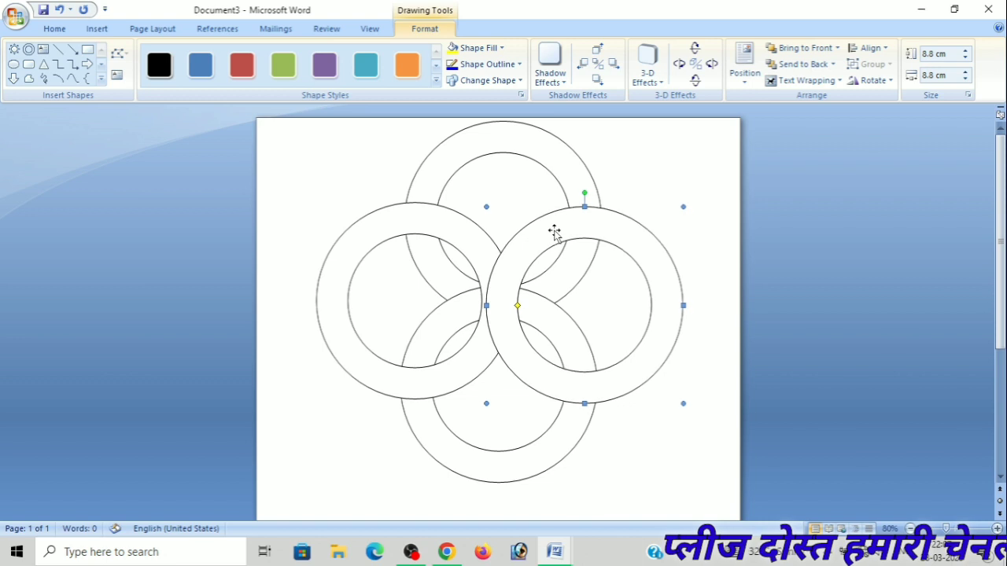
{"action": "key", "text": "ctrl+Up"}
{"action": "key", "text": "ctrl+Left"}
{"action": "key", "text": "ctrl+Left"}
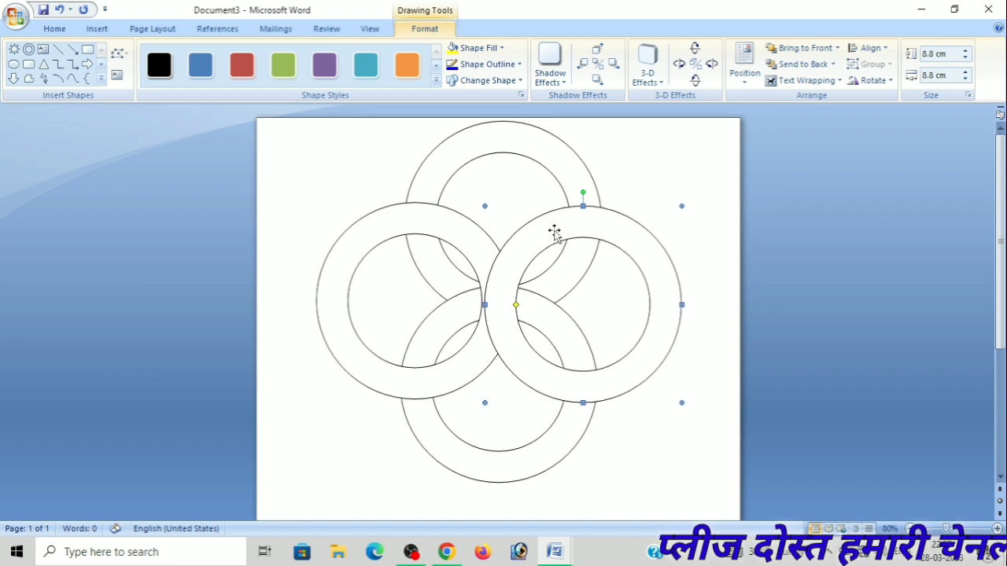
{"action": "key", "text": "ctrl+Left"}
{"action": "key", "text": "ctrl+Left"}
{"action": "key", "text": "ctrl+Left"}
{"action": "key", "text": "ctrl+Left"}
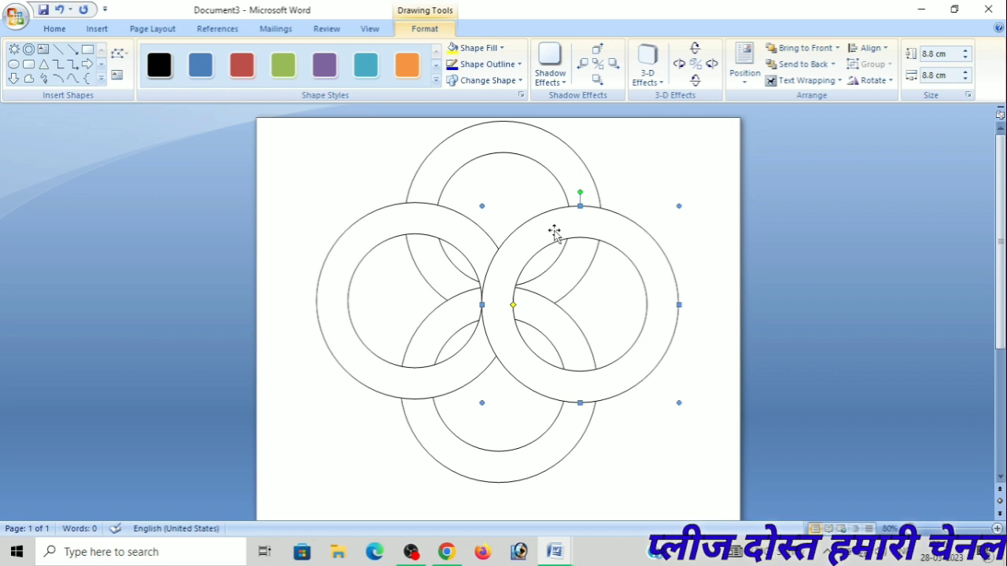
{"action": "key", "text": "ctrl+Right"}
{"action": "key", "text": "ctrl+Right"}
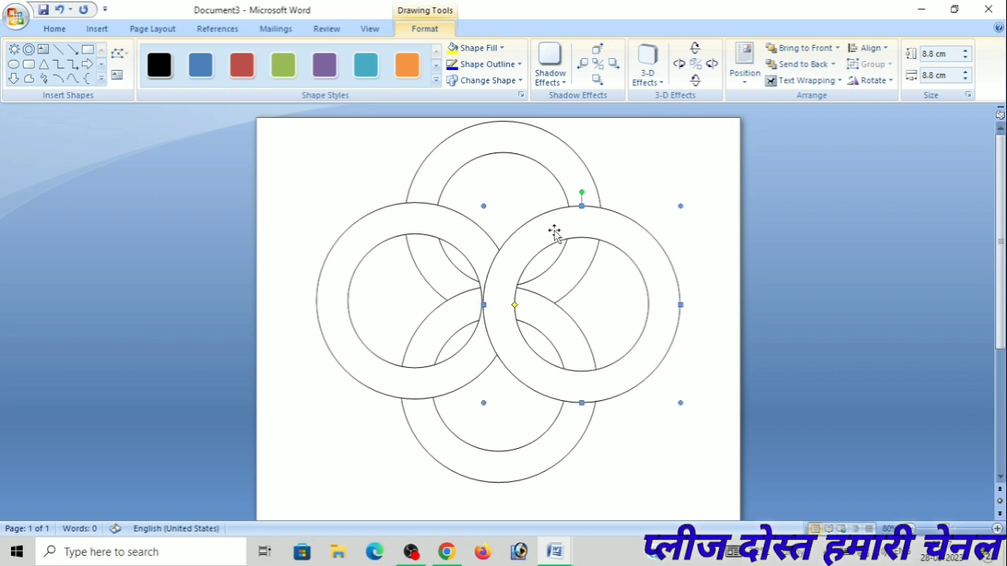
{"action": "key", "text": "ctrl+Right"}
{"action": "key", "text": "ctrl+Right"}
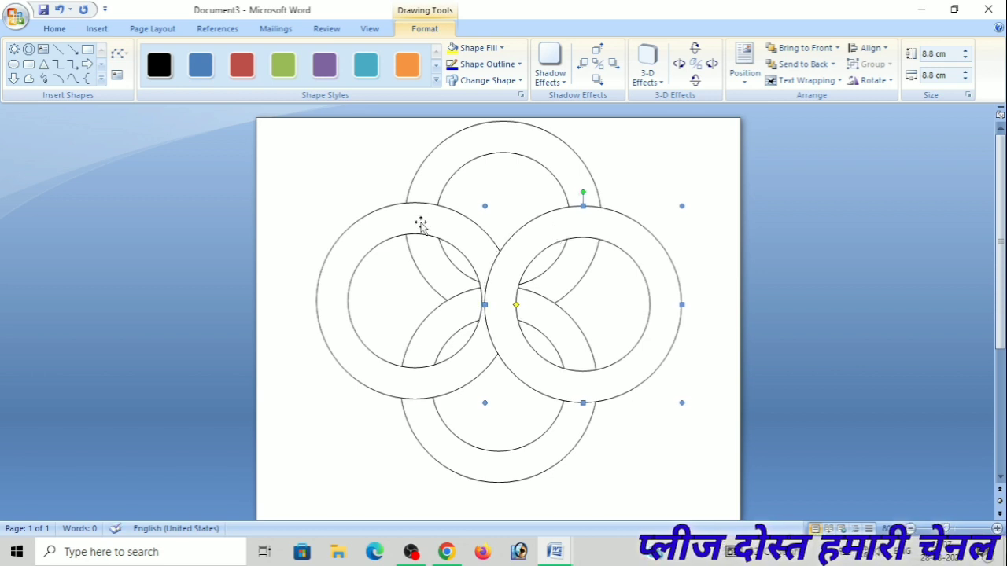
{"action": "left_click", "coordinate": [420, 222]}
{"action": "key", "text": "ctrl+Right"}
{"action": "key", "text": "ctrl+Right"}
{"action": "key", "text": "ctrl+Right"}
{"action": "key", "text": "ctrl+Right"}
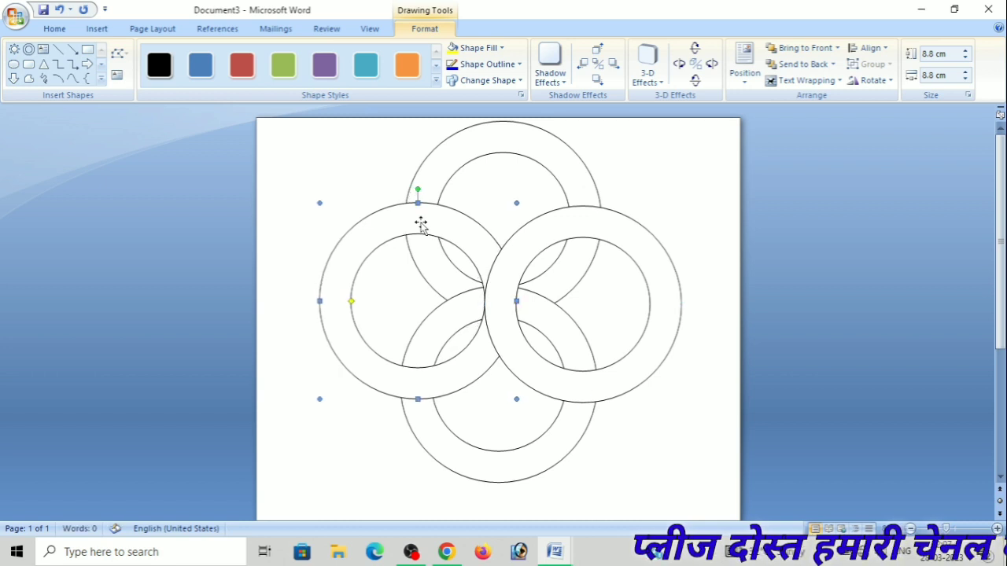
{"action": "key", "text": "ctrl+Right"}
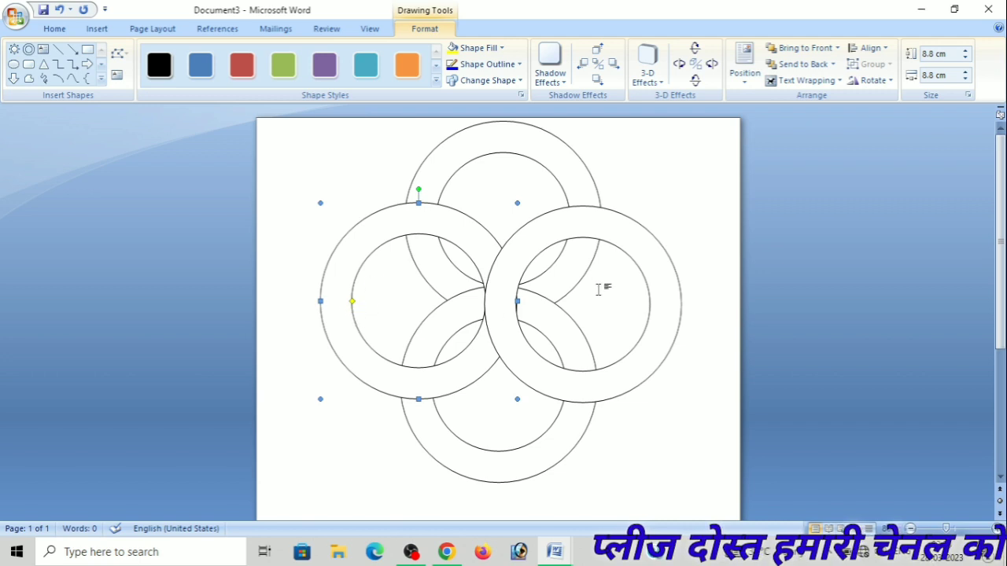
- Group the left, right and top rings together
{"action": "left_click", "coordinate": [652, 266], "text": "shift"}
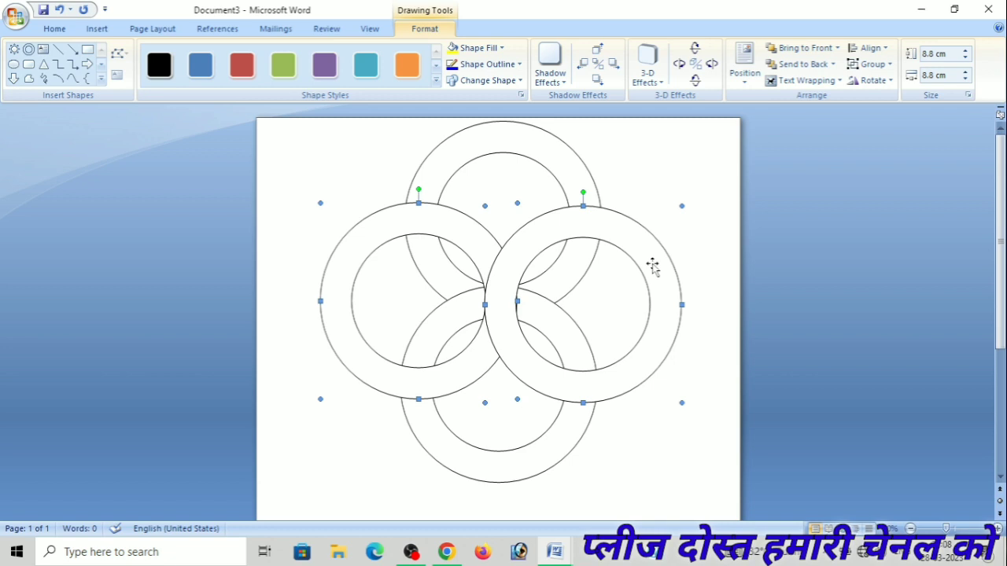
{"action": "left_click", "coordinate": [871, 63]}
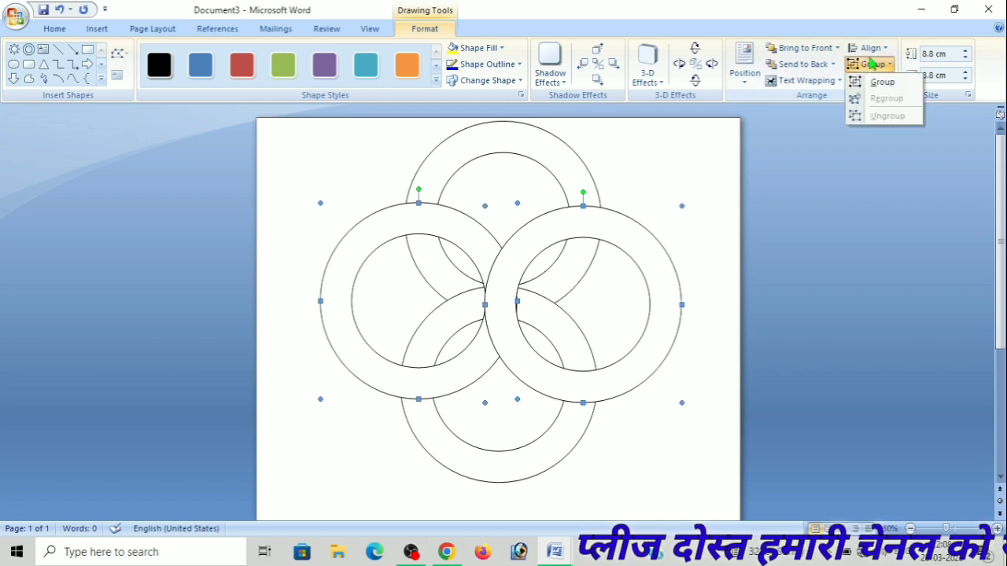
{"action": "left_click", "coordinate": [881, 81]}
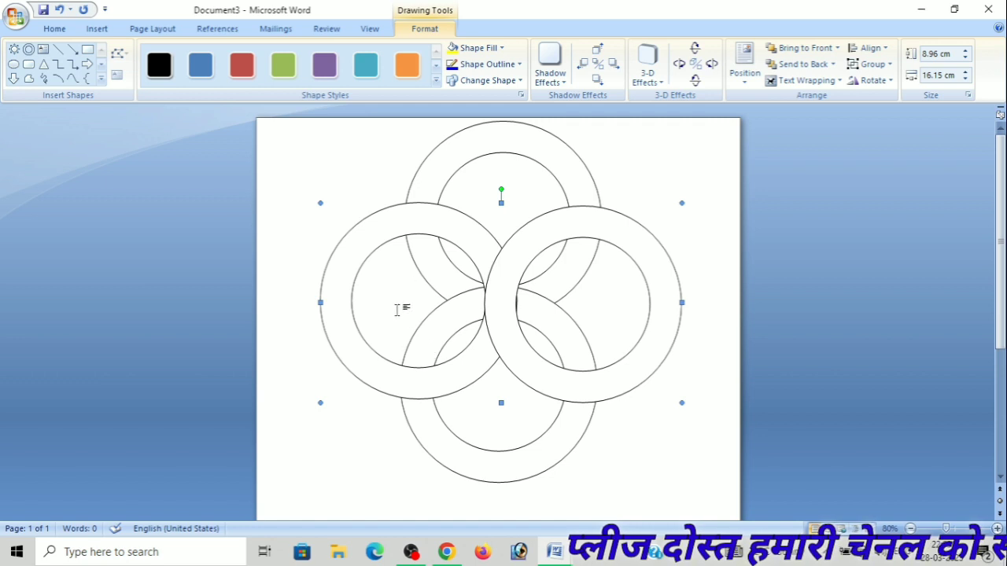
{"action": "left_click", "coordinate": [427, 176], "text": "shift"}
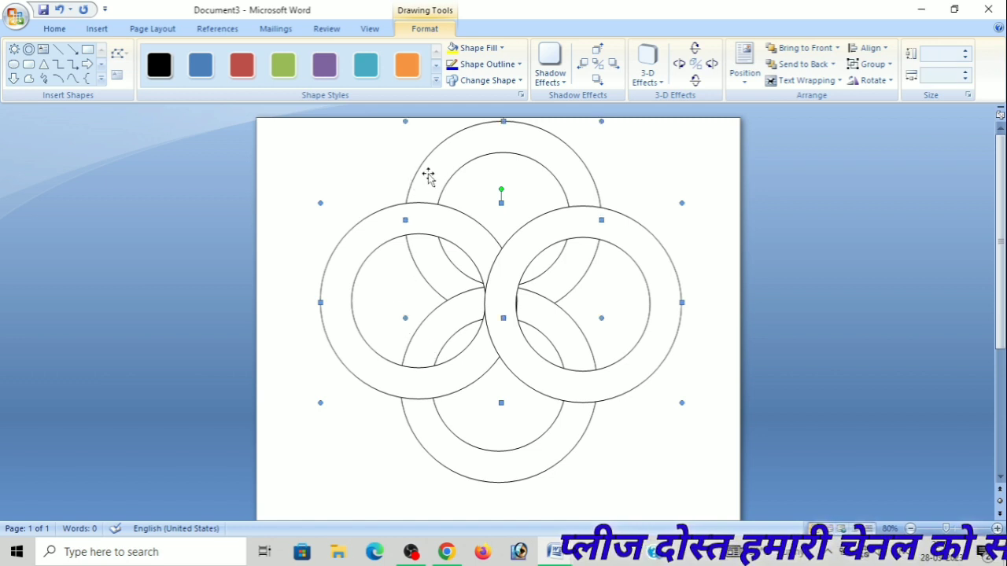
{"action": "left_click", "coordinate": [861, 64]}
{"action": "left_click", "coordinate": [874, 84]}
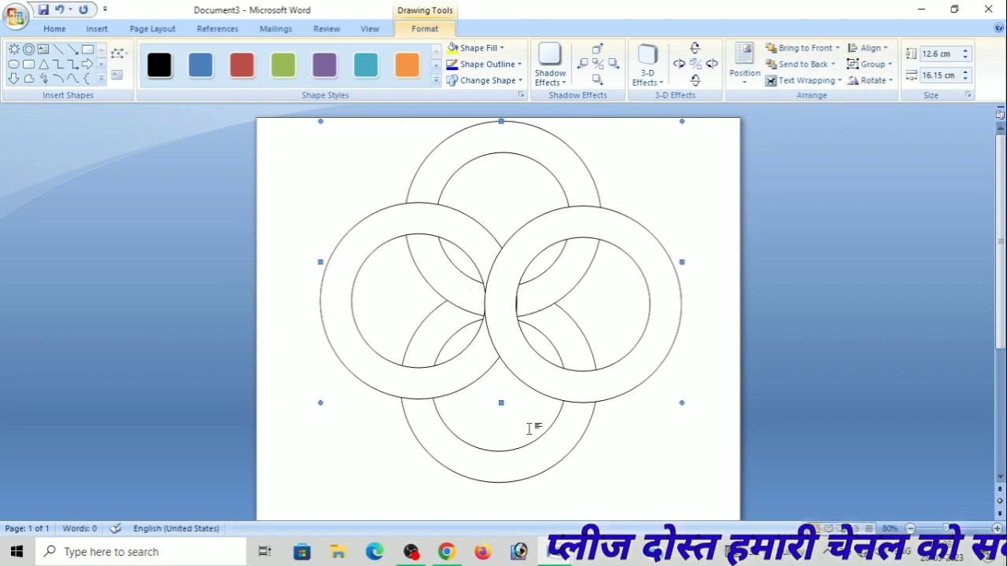
- Bring the bottom ring in front of the others and call up fill colours for the grouped rings
{"action": "left_click", "coordinate": [446, 451]}
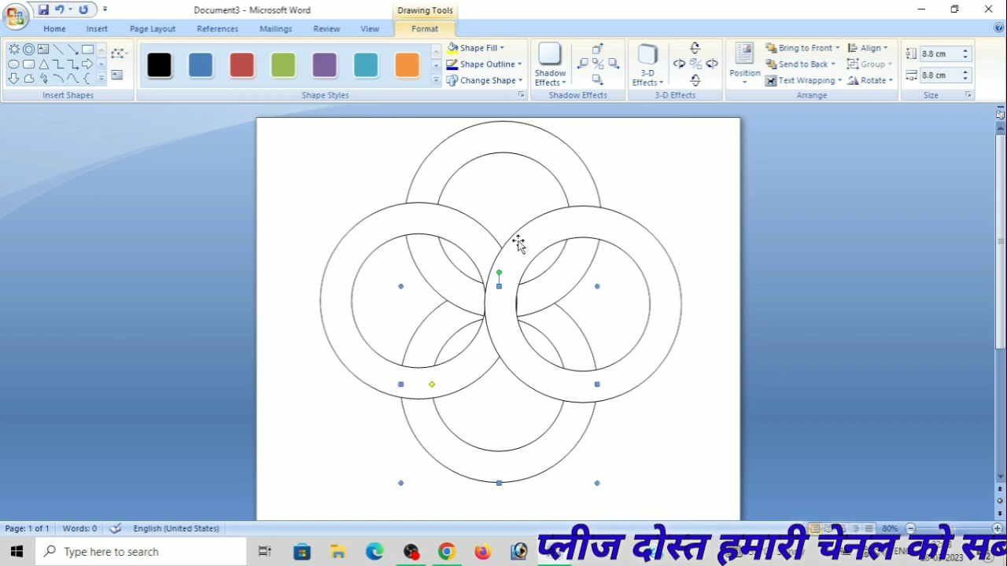
{"action": "left_click", "coordinate": [793, 49]}
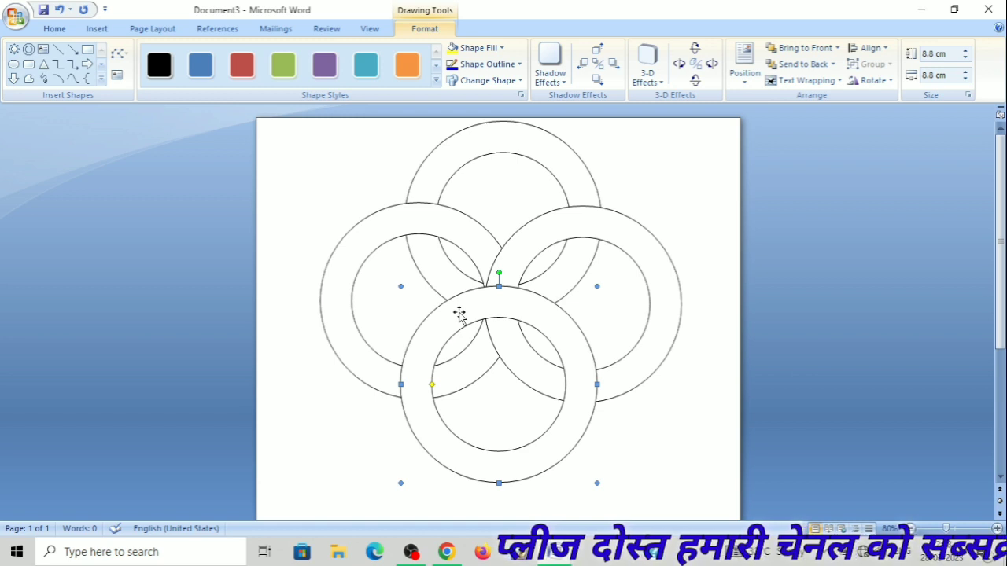
{"action": "left_click", "coordinate": [454, 157]}
{"action": "left_click", "coordinate": [474, 48]}
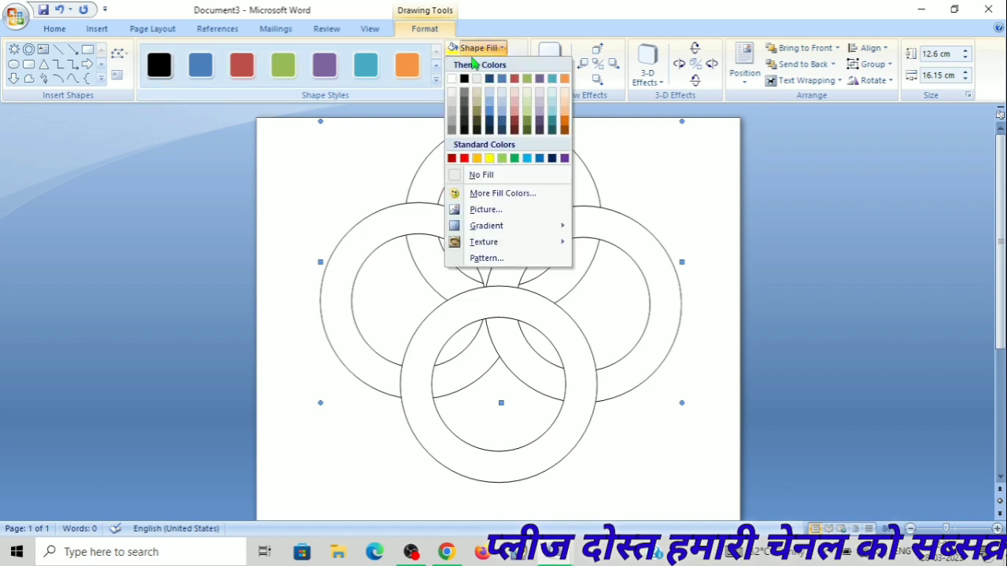
{"action": "left_click", "coordinate": [692, 238]}
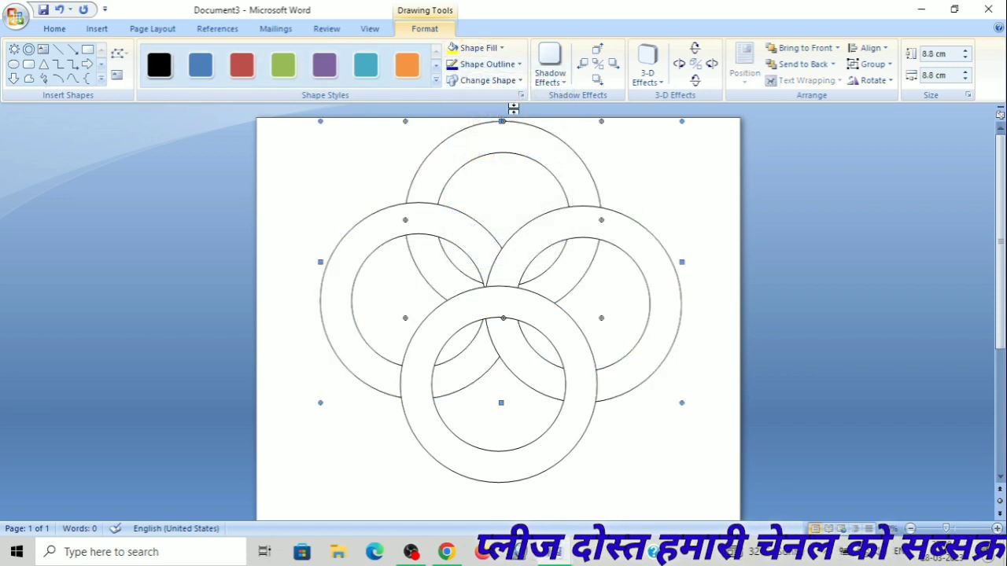
{"action": "left_click", "coordinate": [490, 49]}
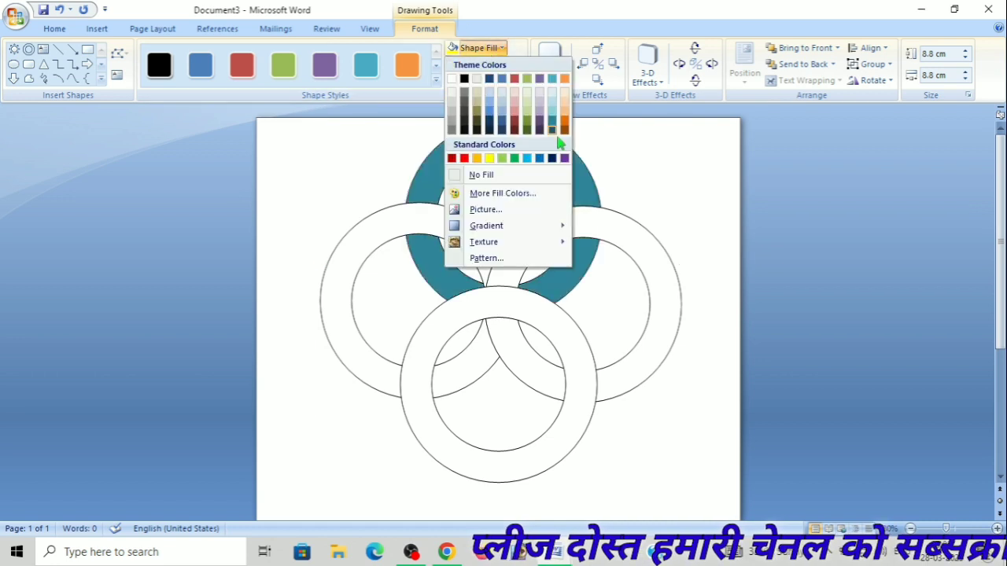
- Fill the top and bottom rings purple and remove the bottom ring's outline
{"action": "left_click", "coordinate": [567, 160]}
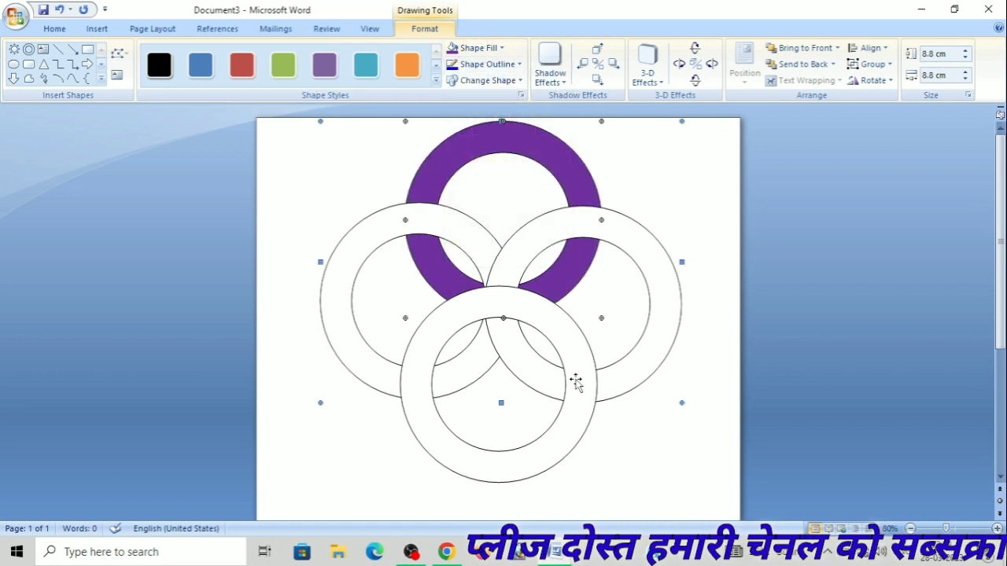
{"action": "left_click", "coordinate": [546, 309]}
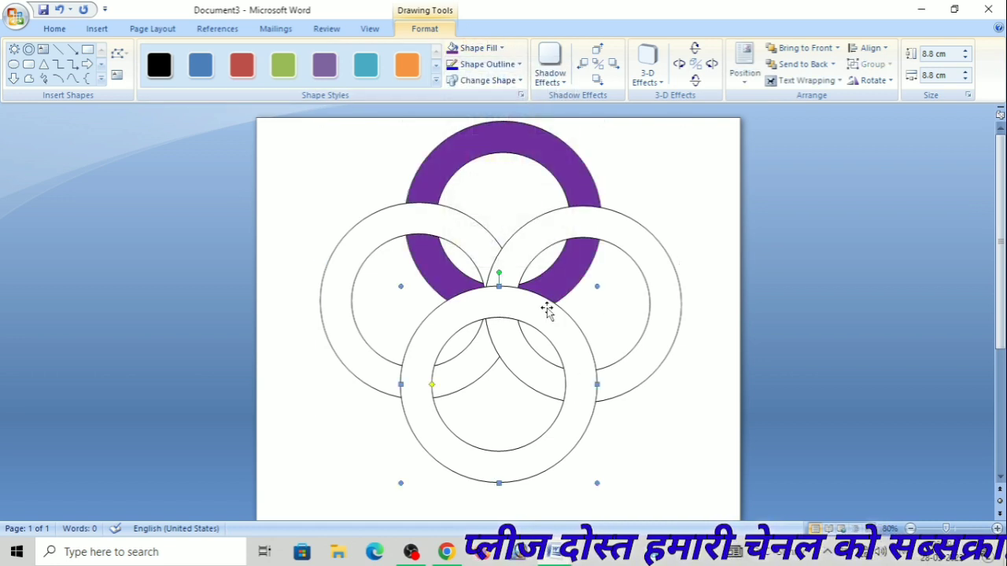
{"action": "left_click", "coordinate": [472, 49]}
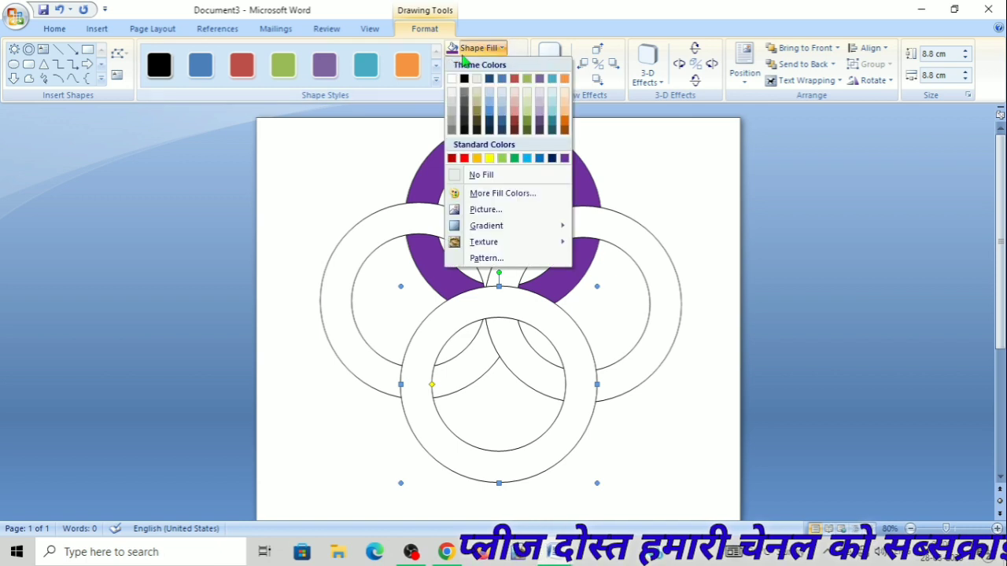
{"action": "left_click", "coordinate": [565, 159]}
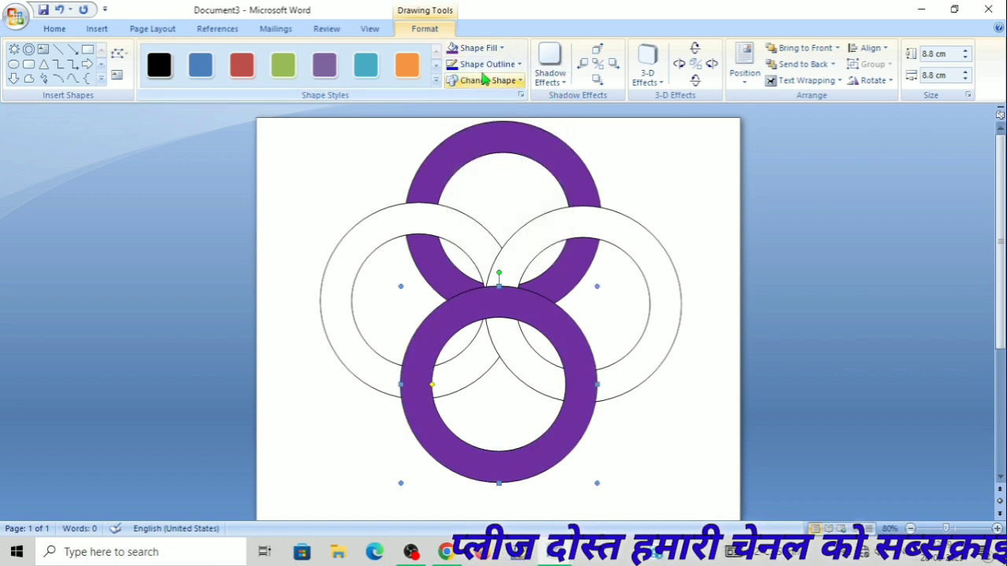
{"action": "left_click", "coordinate": [485, 69]}
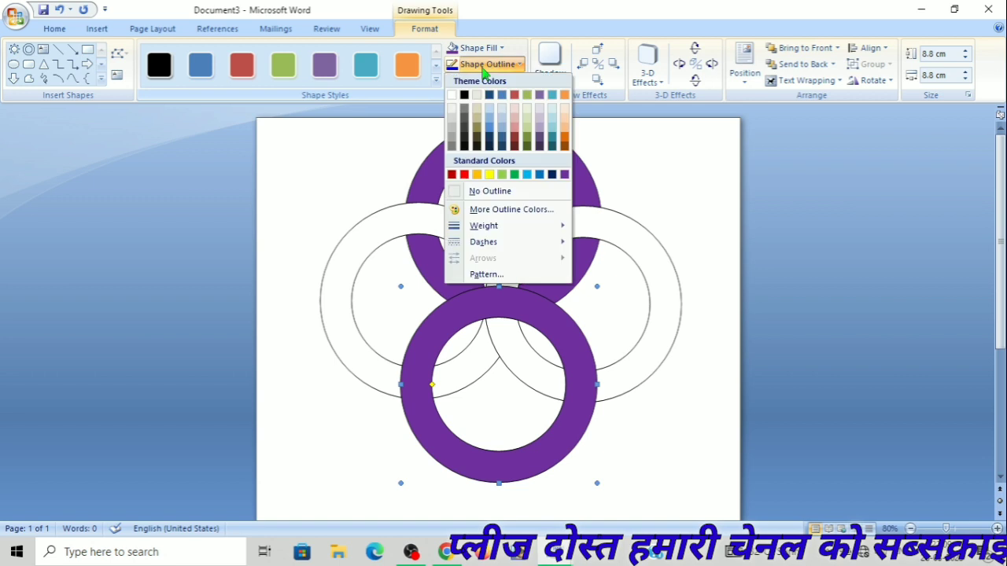
{"action": "left_click", "coordinate": [480, 191]}
- Remove the top ring's outline while leaving the side rings' outlines in place
{"action": "left_click", "coordinate": [445, 160]}
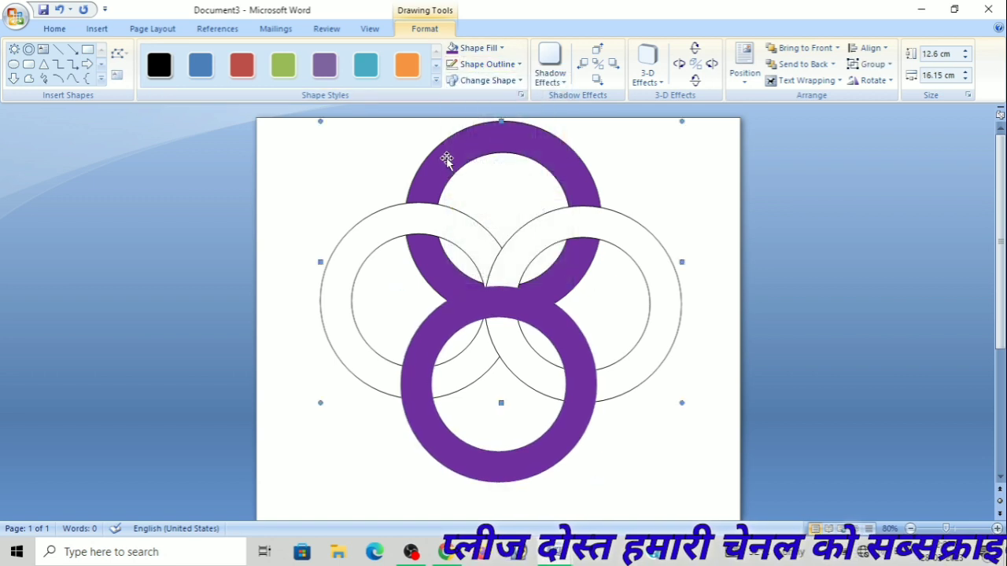
{"action": "left_click", "coordinate": [464, 69]}
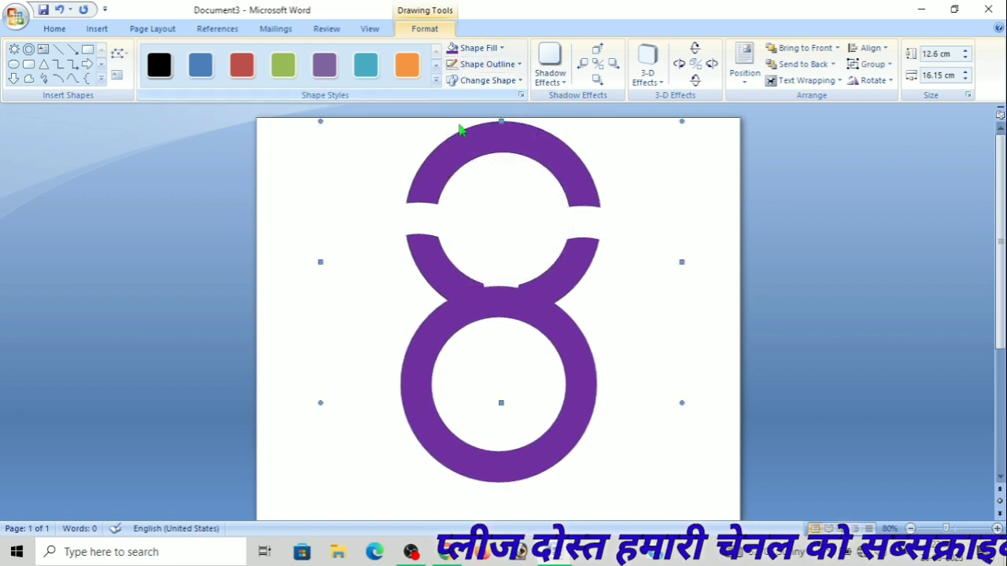
{"action": "left_click", "coordinate": [512, 152]}
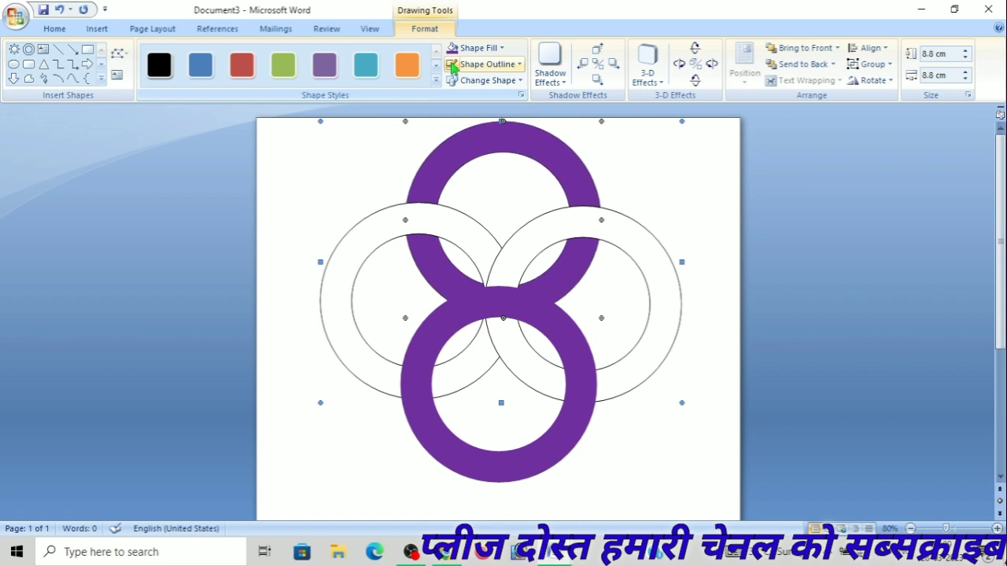
{"action": "left_click", "coordinate": [335, 283]}
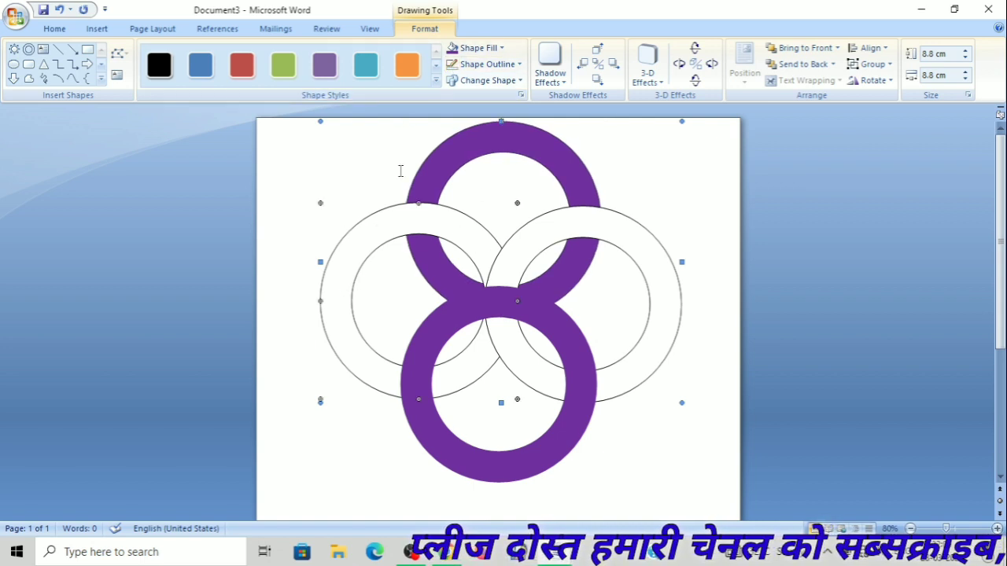
- Give the left and right rings a light blue fill with no outline
{"action": "left_click", "coordinate": [480, 48]}
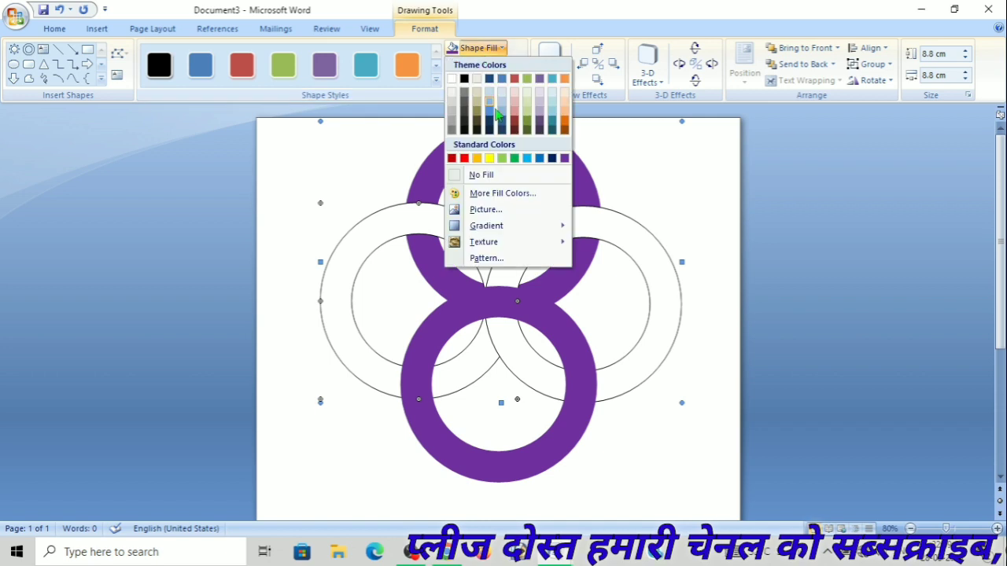
{"action": "left_click", "coordinate": [527, 160]}
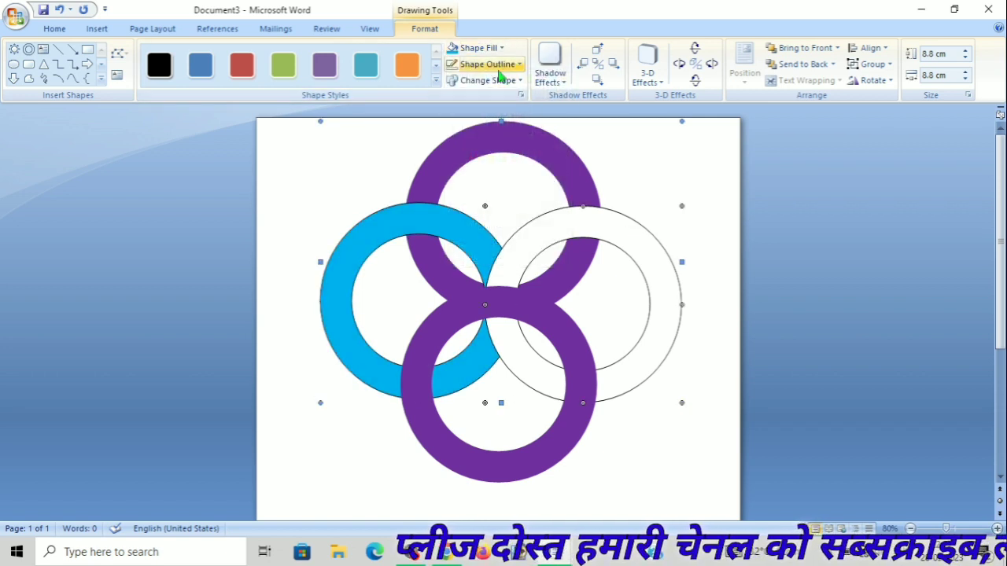
{"action": "left_click", "coordinate": [477, 50]}
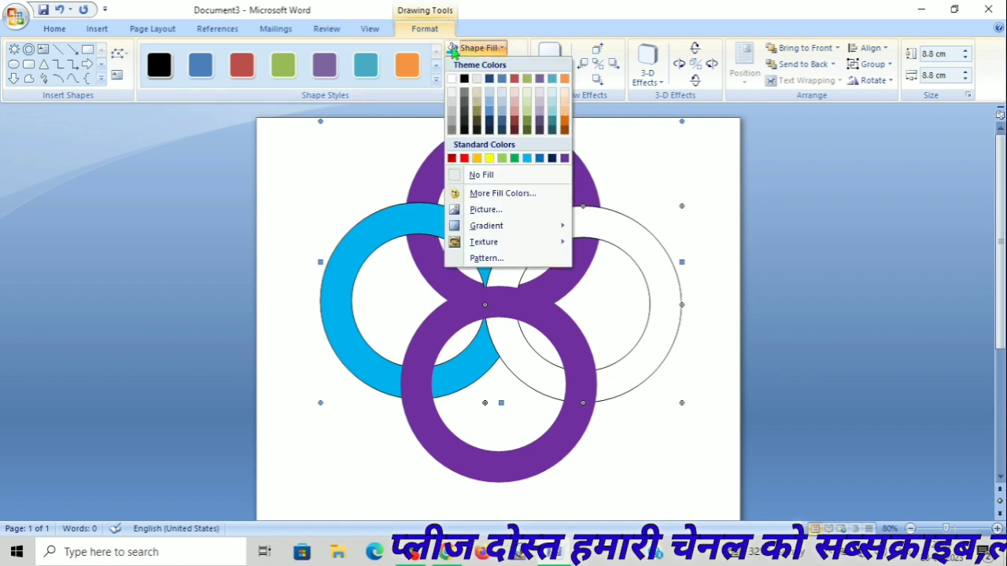
{"action": "left_click", "coordinate": [453, 50]}
{"action": "left_click", "coordinate": [453, 66]}
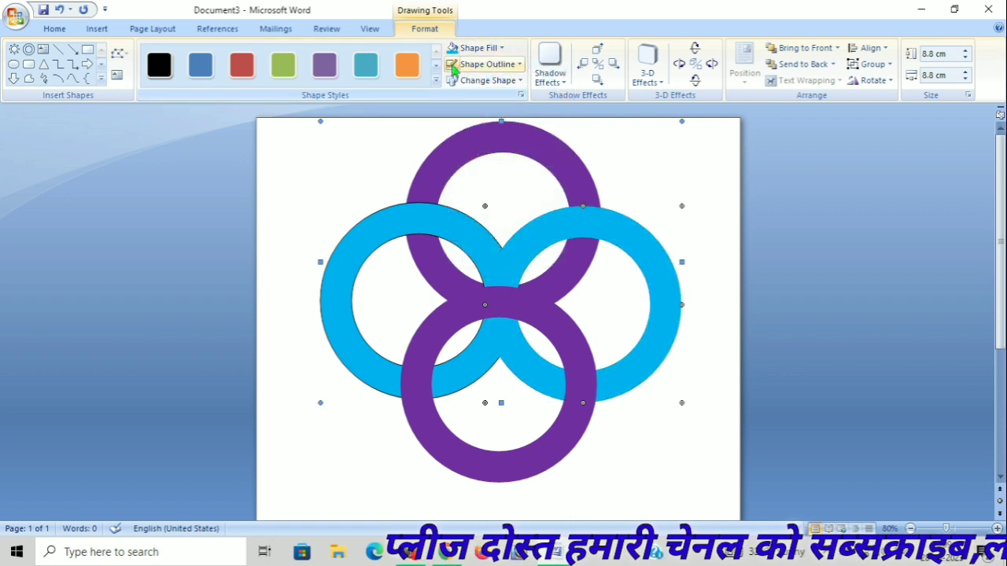
{"action": "left_click", "coordinate": [376, 227]}
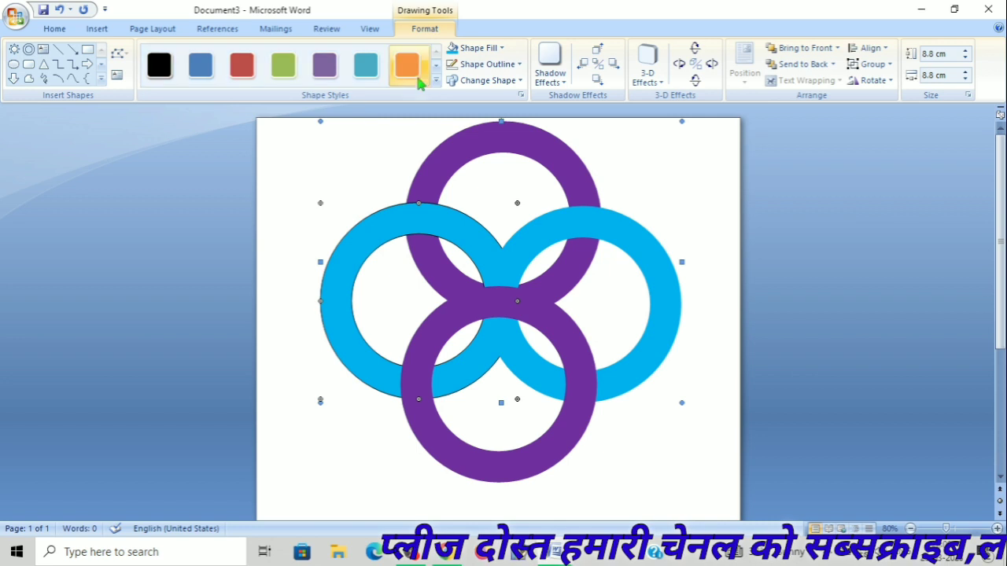
{"action": "left_click", "coordinate": [453, 65]}
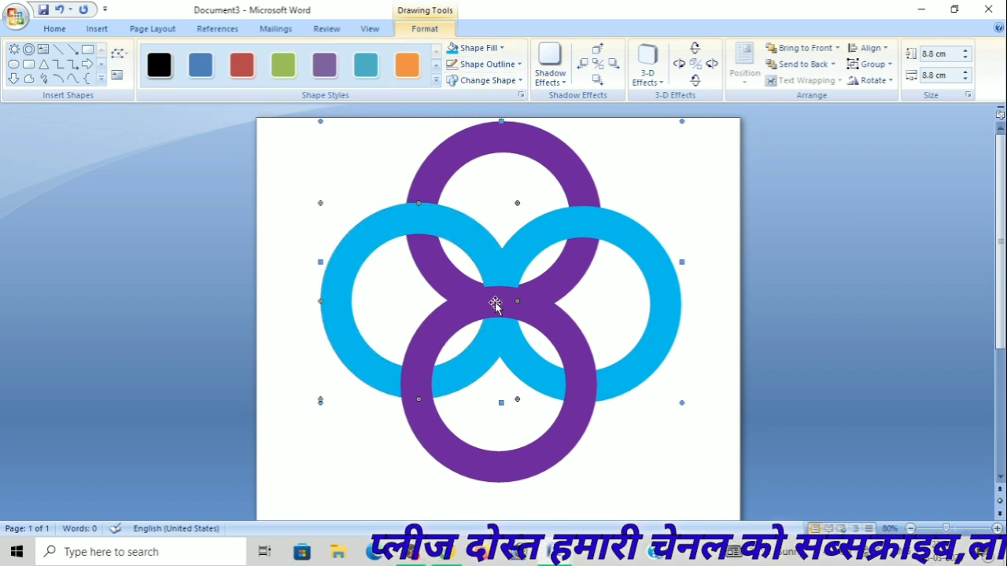
{"action": "left_click", "coordinate": [653, 446]}
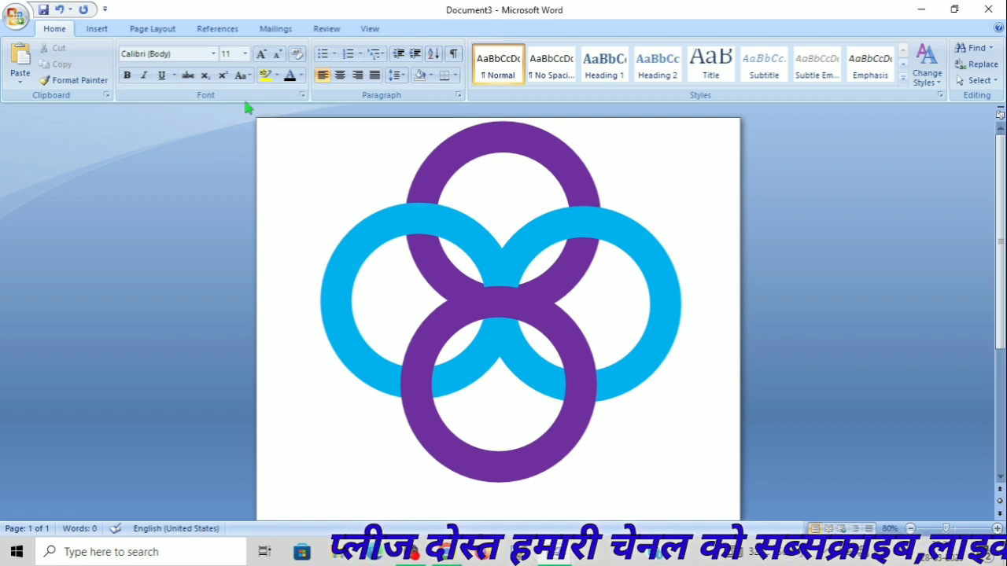
- Draw a small 2.41 cm donut ring and centre it where the four rings meet
{"action": "left_click", "coordinate": [94, 31]}
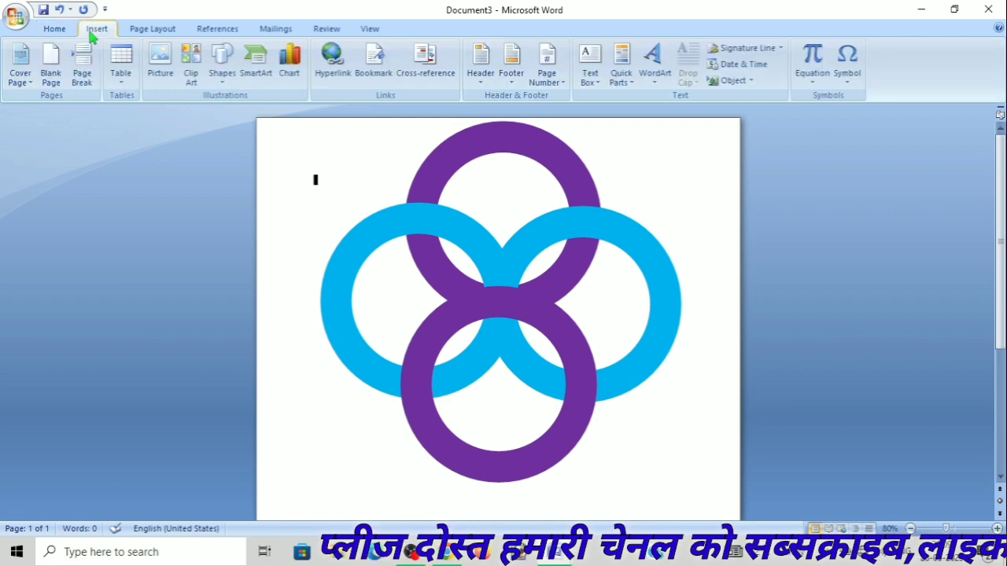
{"action": "left_click", "coordinate": [222, 63]}
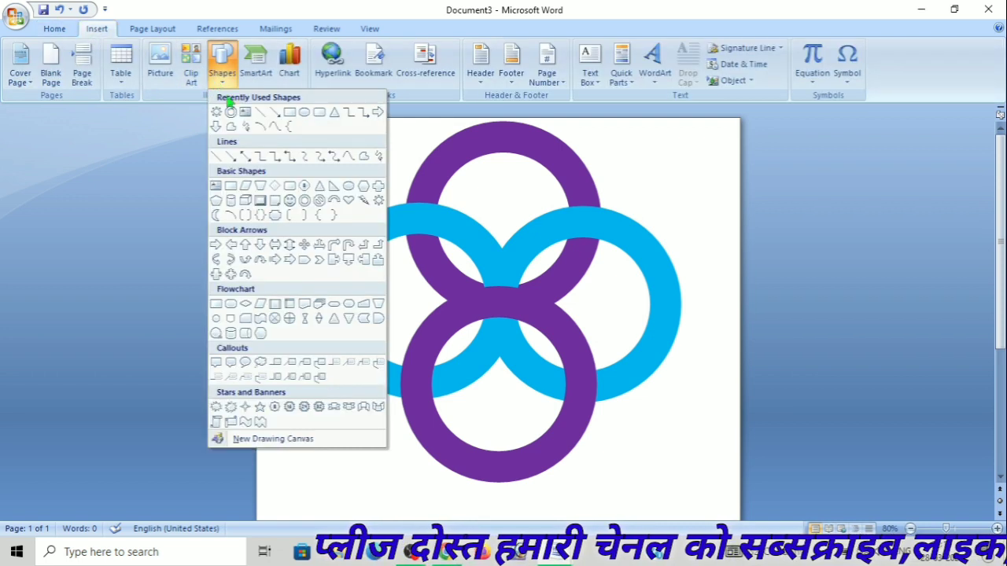
{"action": "left_click", "coordinate": [231, 115]}
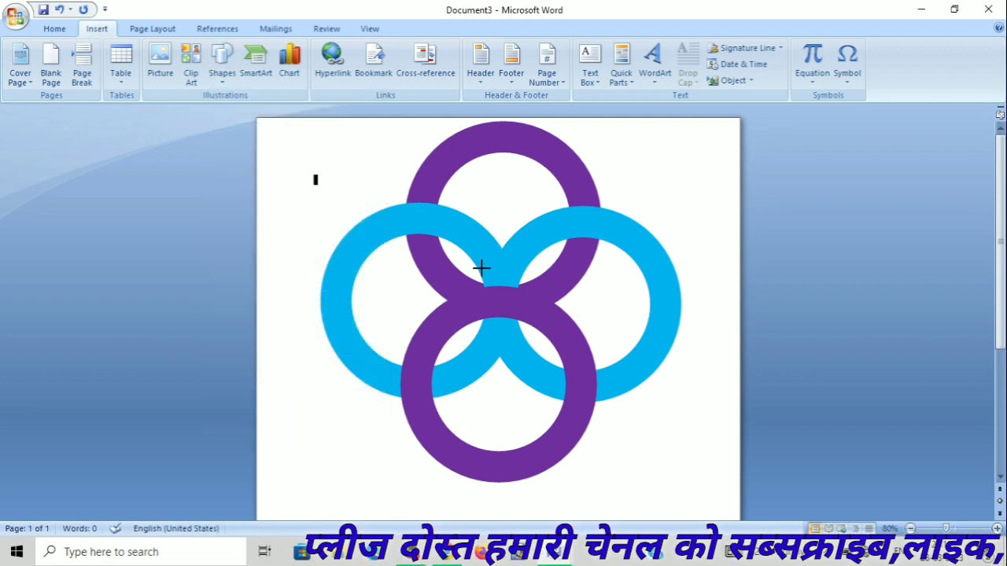
{"action": "left_click_drag", "start_coordinate": [480, 268], "coordinate": [538, 321]}
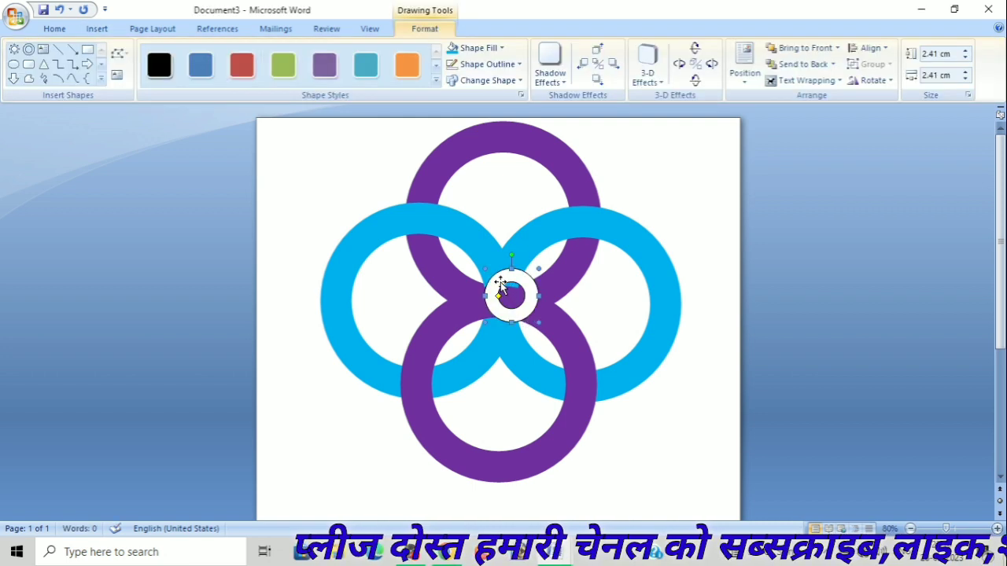
{"action": "left_click_drag", "start_coordinate": [500, 285], "coordinate": [499, 285]}
{"action": "key", "text": "Left"}
{"action": "key", "text": "Left"}
{"action": "key", "text": "Left"}
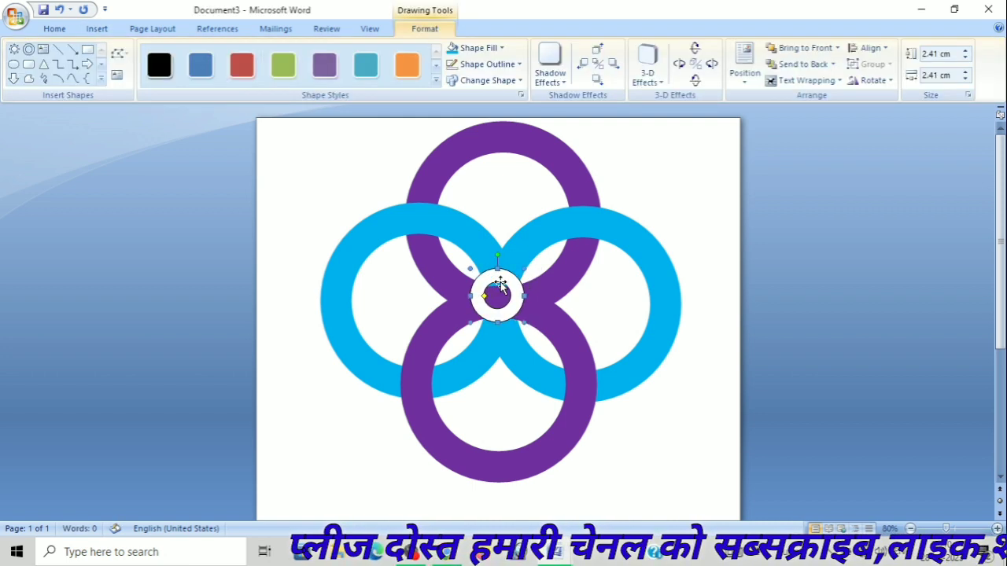
{"action": "key", "text": "Down"}
{"action": "key", "text": "Down"}
{"action": "key", "text": "Down"}
{"action": "key", "text": "Down"}
{"action": "key", "text": "Right"}
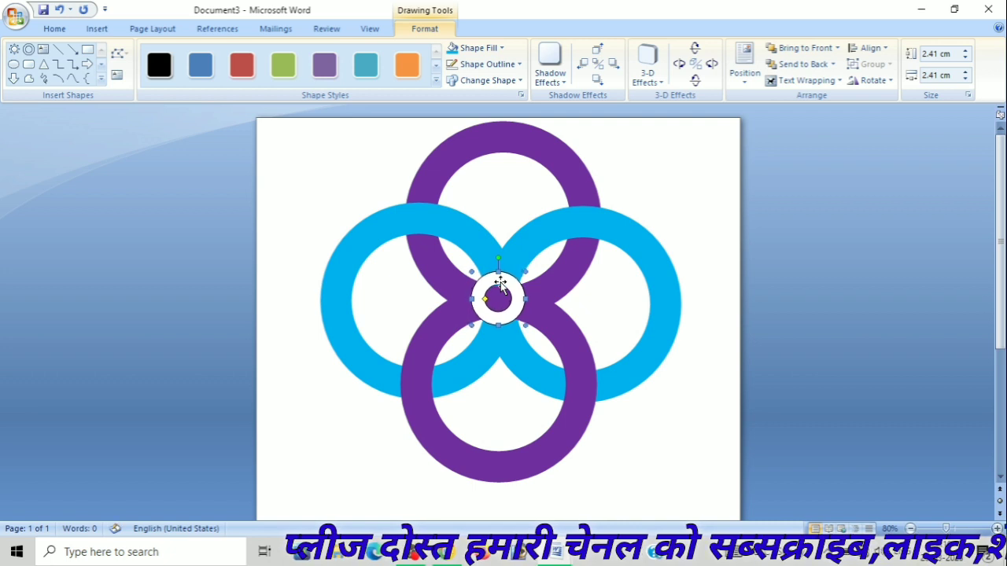
{"action": "key", "text": "Down"}
{"action": "key", "text": "Right"}
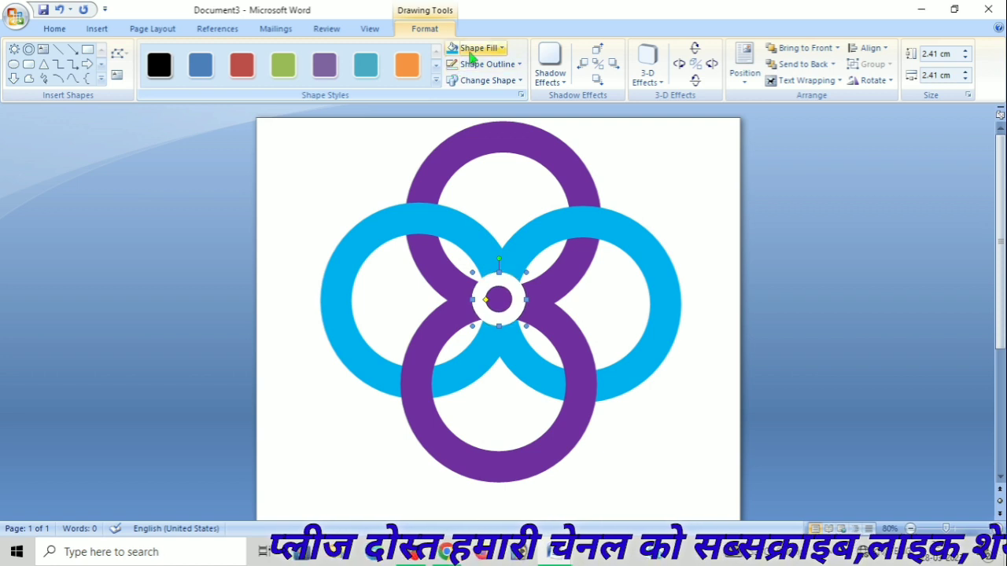
- Fill the small ring light grey and narrow its centre hole
{"action": "left_click", "coordinate": [476, 48]}
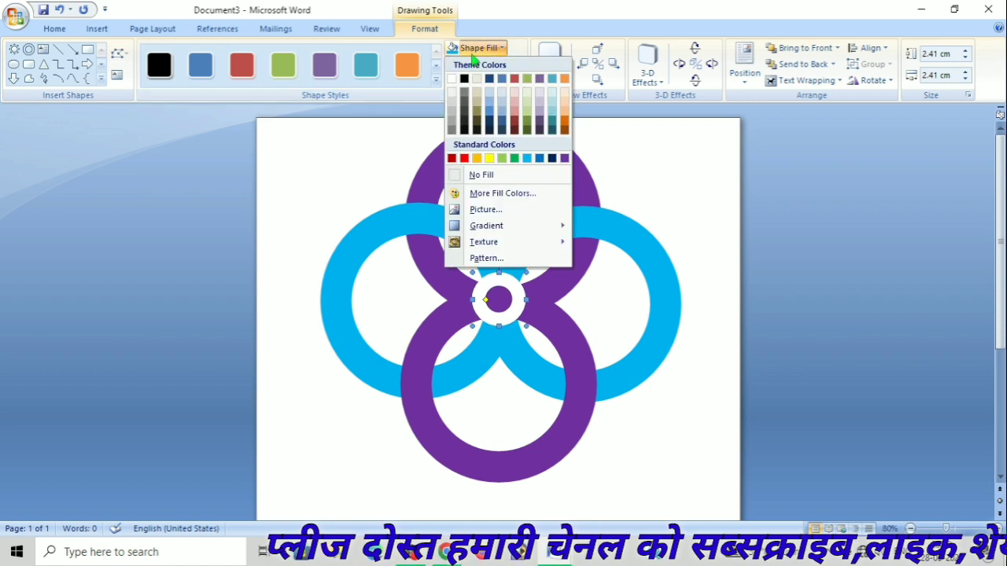
{"action": "left_click", "coordinate": [451, 103]}
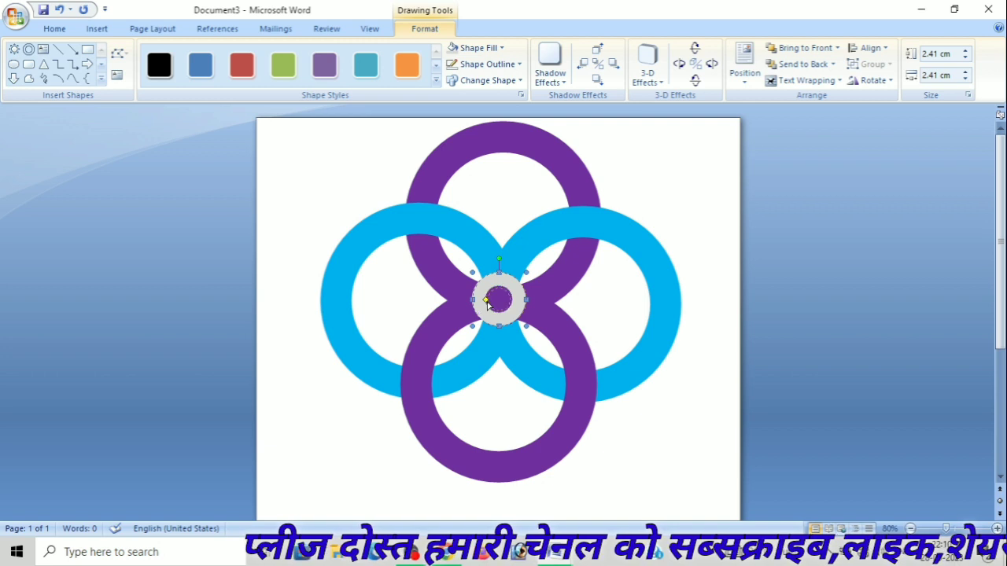
{"action": "left_click_drag", "start_coordinate": [490, 304], "coordinate": [491, 303]}
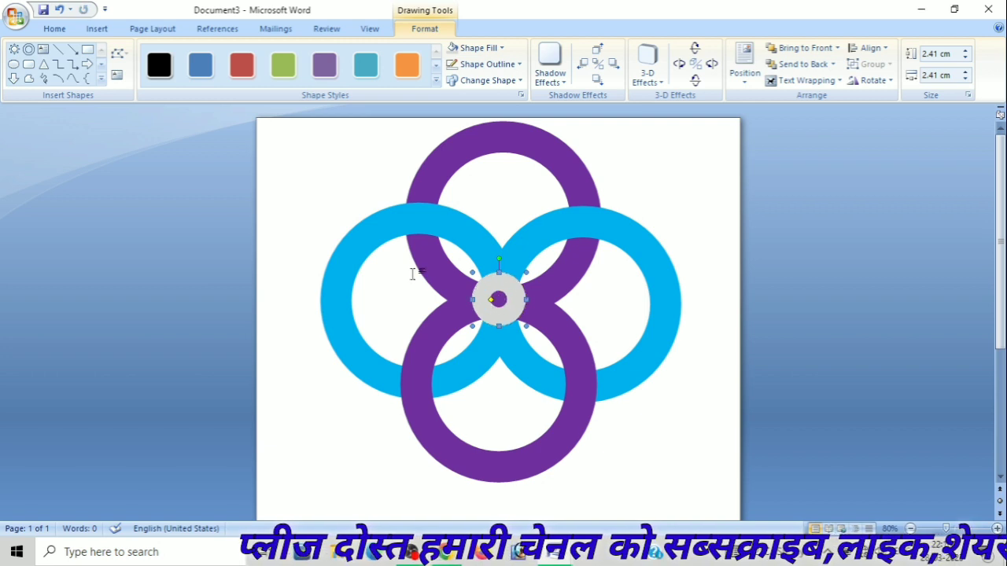
{"action": "left_click", "coordinate": [325, 392]}
- Draw a 9.47 cm eight-point star centred over the rings, with long slender points
{"action": "left_click", "coordinate": [102, 30]}
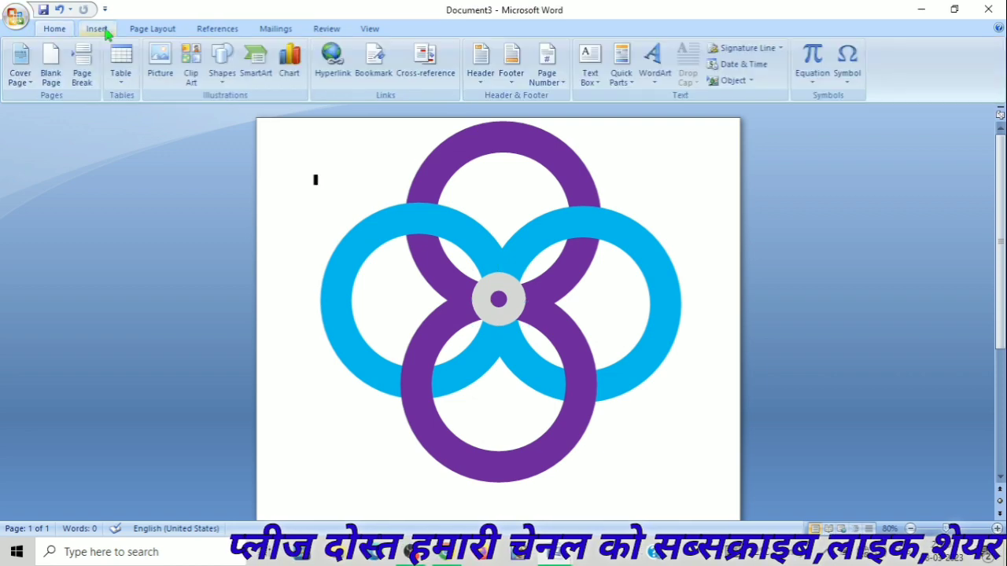
{"action": "left_click", "coordinate": [221, 76]}
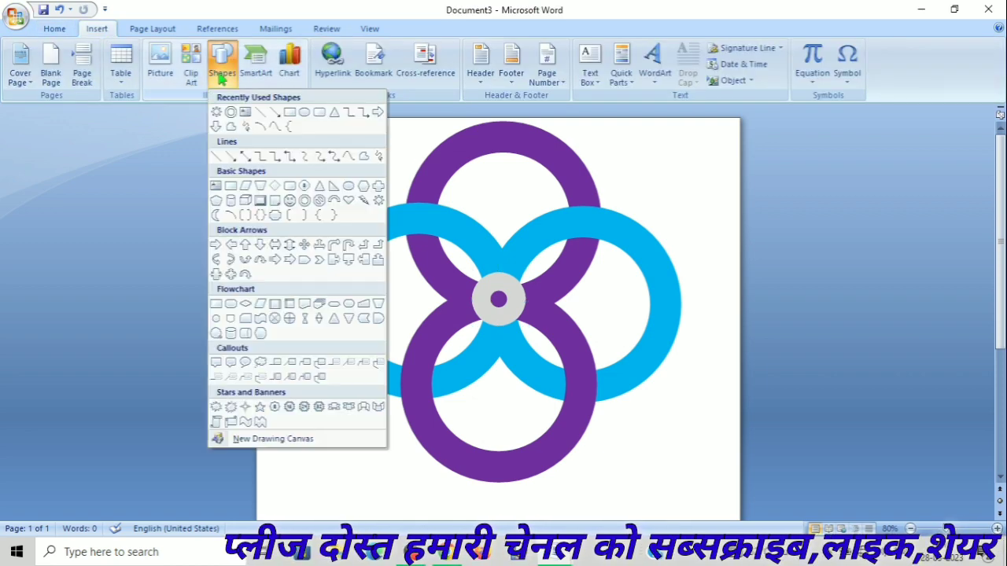
{"action": "left_click", "coordinate": [216, 112]}
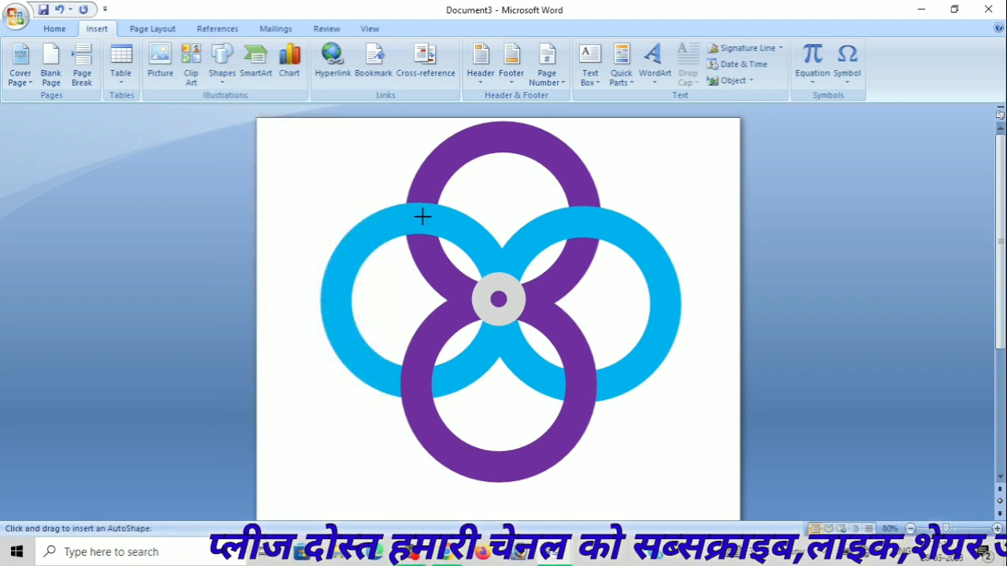
{"action": "mouse_move", "coordinate": [418, 211]}
{"action": "left_mouse_down"}
{"action": "mouse_move", "coordinate": [587, 402]}
{"action": "mouse_move", "coordinate": [629, 423]}
{"action": "left_mouse_up"}
{"action": "left_click_drag", "start_coordinate": [526, 311], "coordinate": [500, 292]}
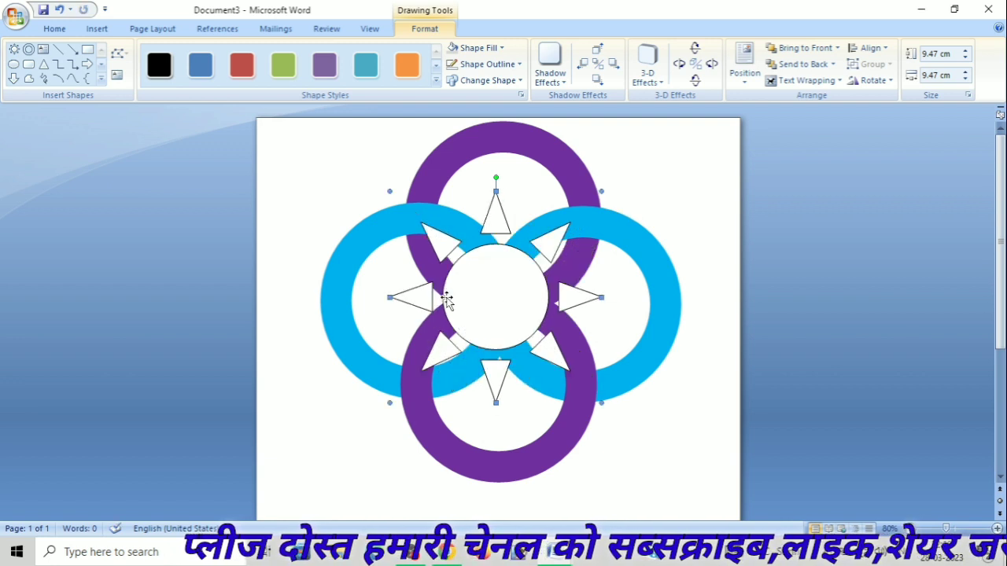
{"action": "left_click_drag", "start_coordinate": [442, 298], "coordinate": [478, 304]}
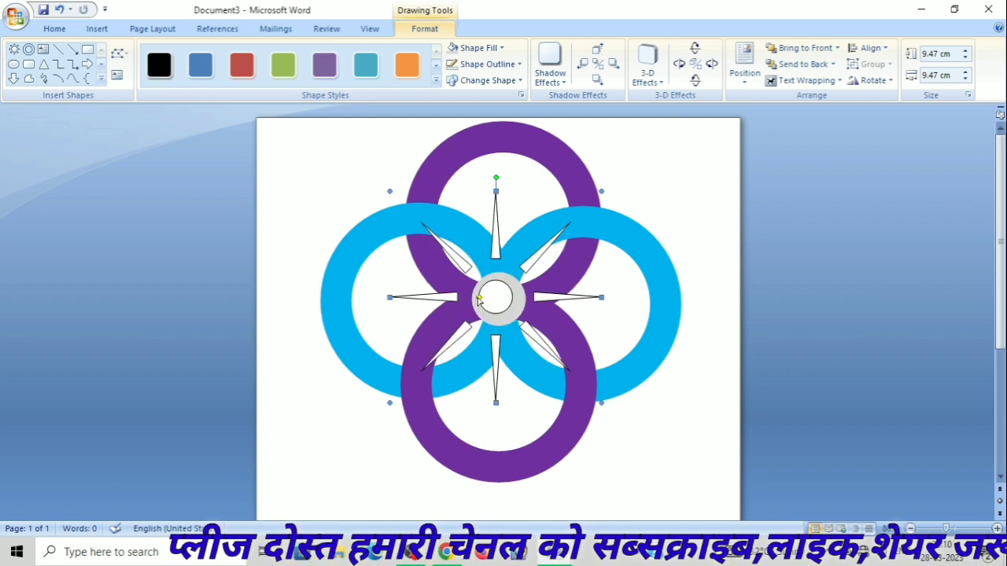
{"action": "left_click_drag", "start_coordinate": [478, 300], "coordinate": [483, 299]}
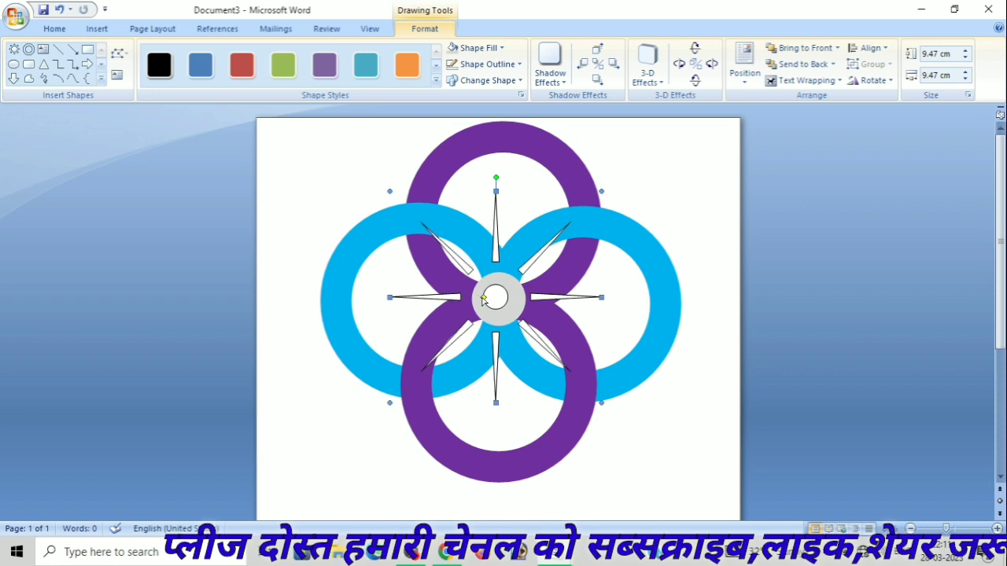
- Resize the star to 9.6 cm by 9.6 cm and make its spikes thinner
{"action": "left_click", "coordinate": [965, 50]}
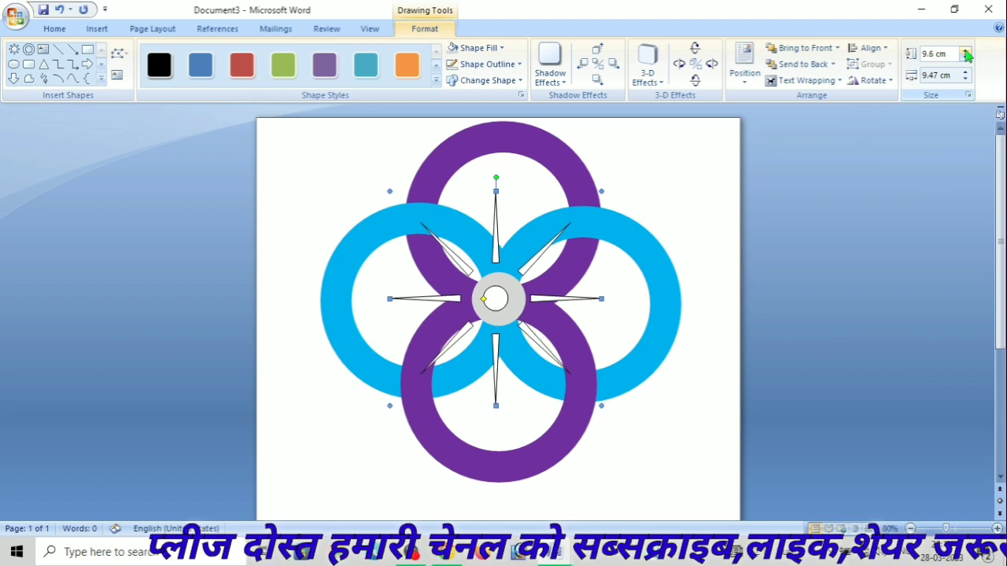
{"action": "left_click", "coordinate": [966, 52]}
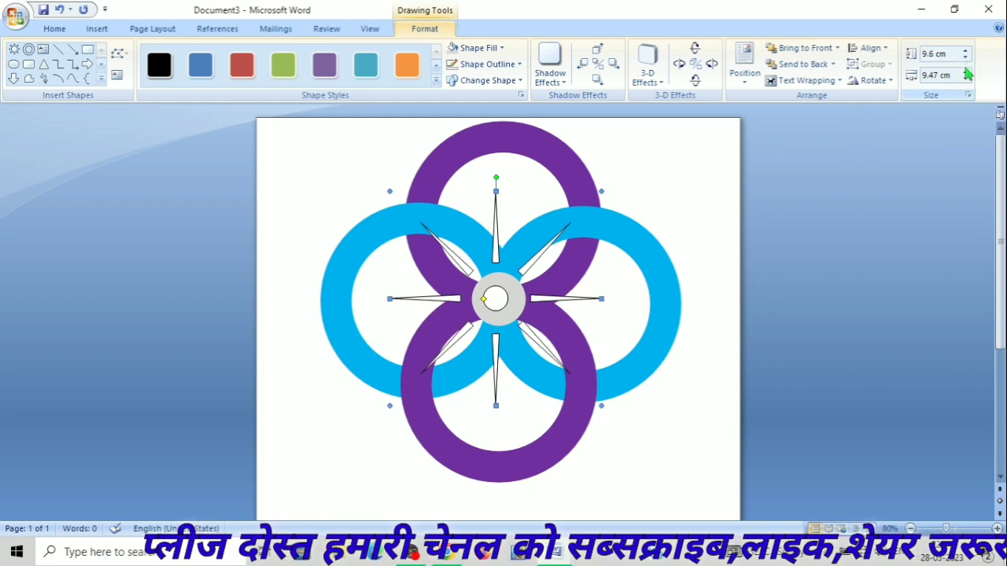
{"action": "left_click", "coordinate": [966, 71]}
{"action": "left_click", "coordinate": [966, 70]}
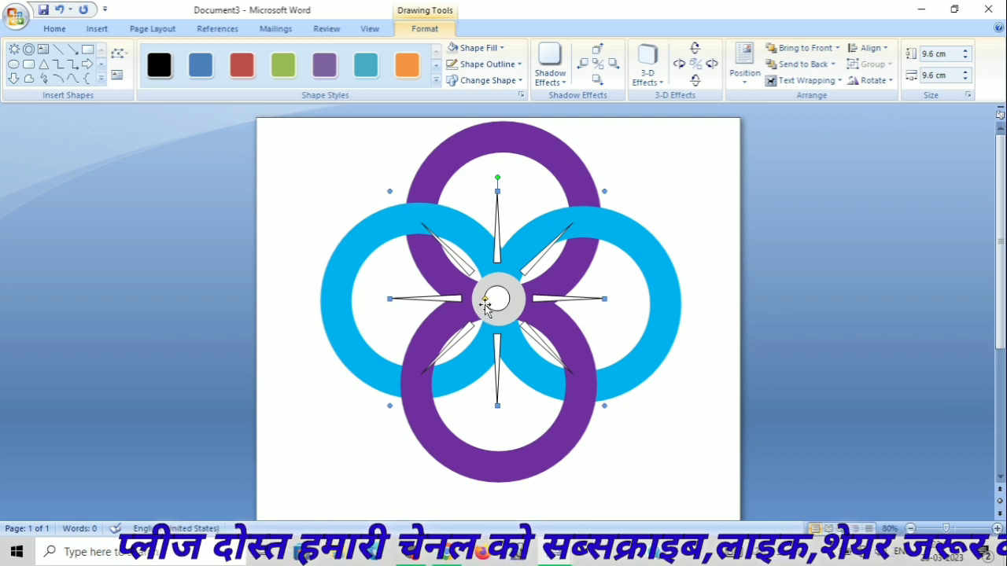
{"action": "left_click_drag", "start_coordinate": [486, 299], "coordinate": [491, 301]}
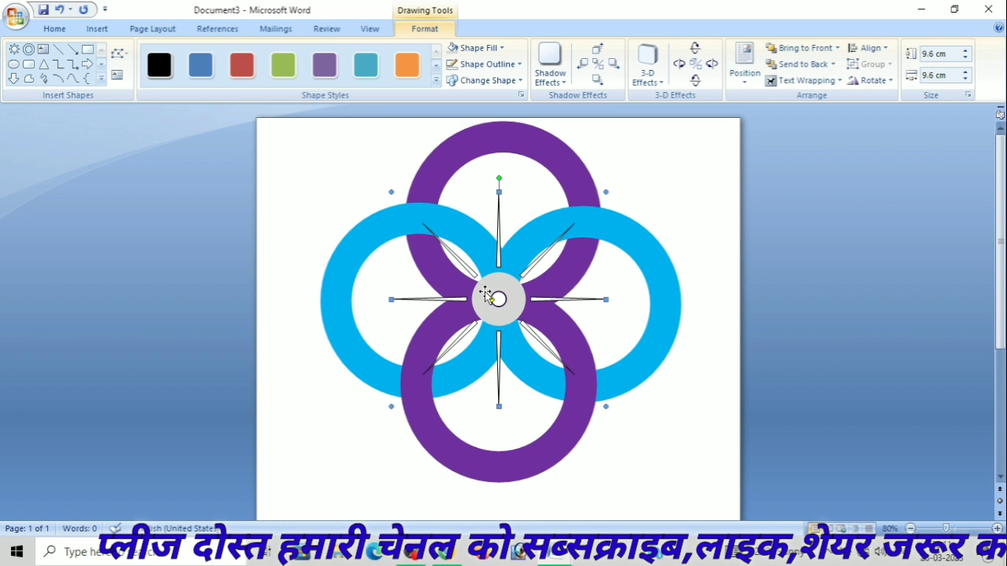
- Duplicate the star, align the copy over the original, and rotate it between the spikes
{"action": "key", "text": "ctrl+d"}
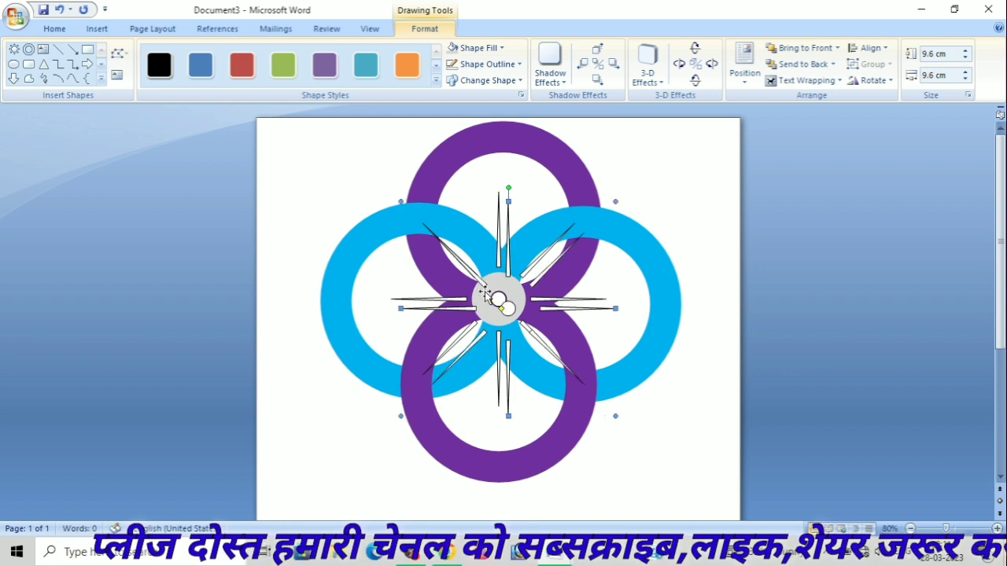
{"action": "key", "text": "Up"}
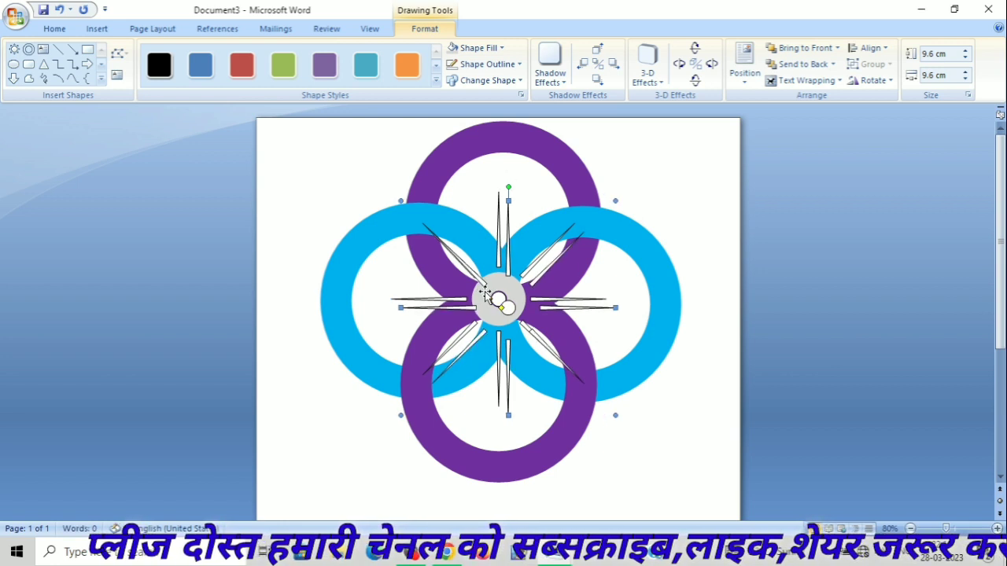
{"action": "key", "text": "Up"}
{"action": "key", "text": "Up"}
{"action": "key", "text": "Left"}
{"action": "key", "text": "Left"}
{"action": "key", "text": "Down"}
{"action": "key", "text": "Down"}
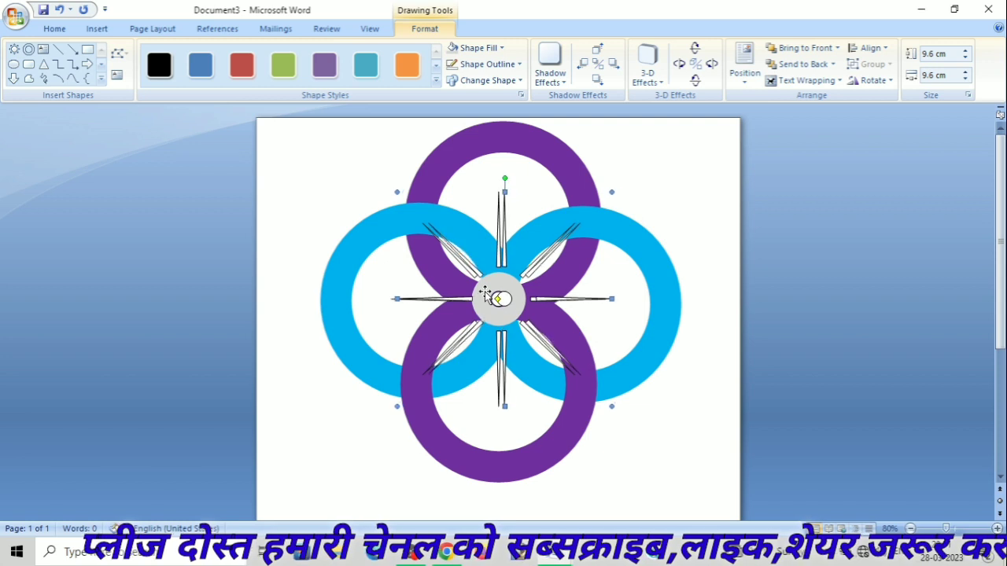
{"action": "key", "text": "Down"}
{"action": "key", "text": "Left"}
{"action": "key", "text": "Left"}
{"action": "key", "text": "Left"}
{"action": "key", "text": "Left"}
{"action": "key", "text": "Left"}
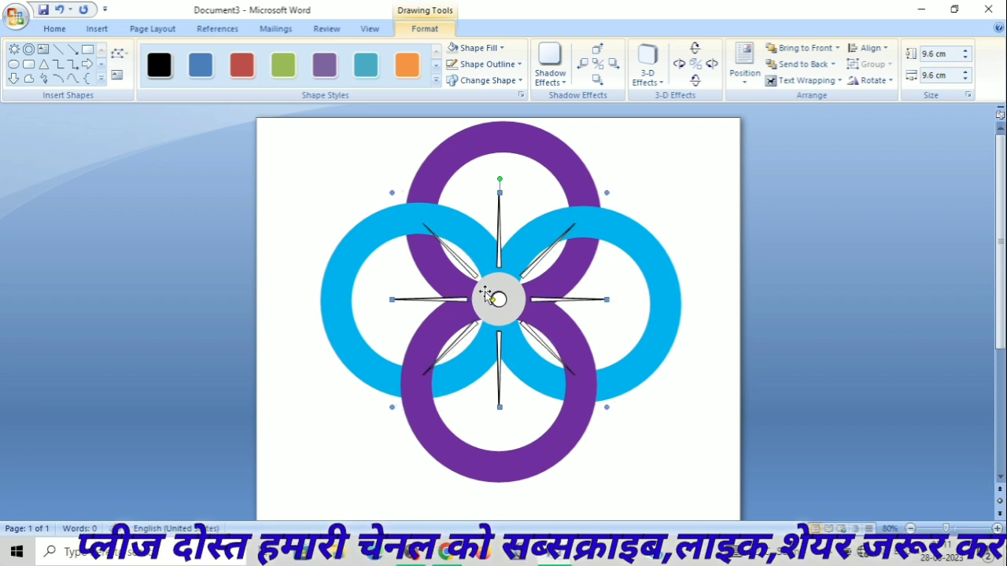
{"action": "key", "text": "Up"}
{"action": "key", "text": "Down"}
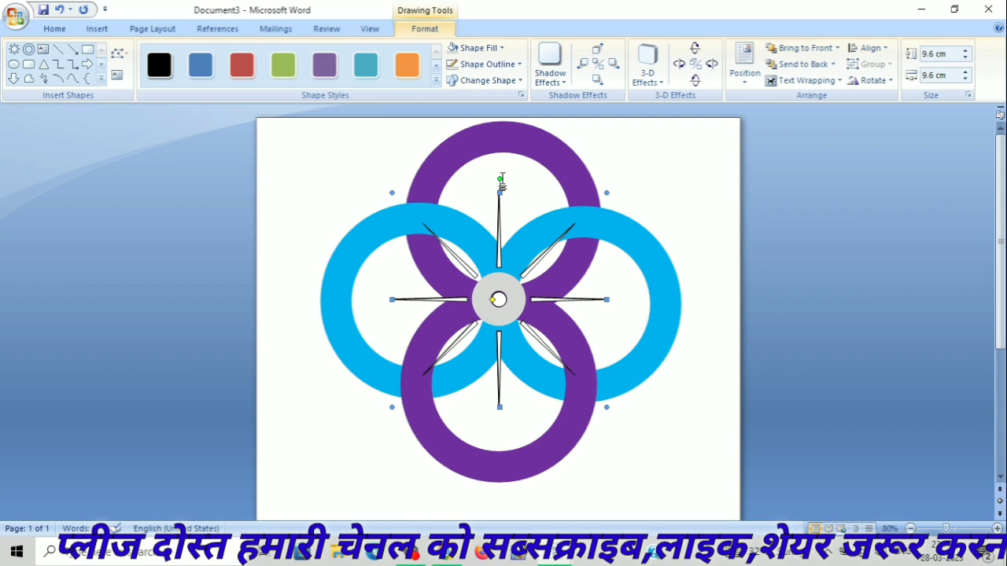
{"action": "left_click_drag", "start_coordinate": [499, 179], "coordinate": [447, 176]}
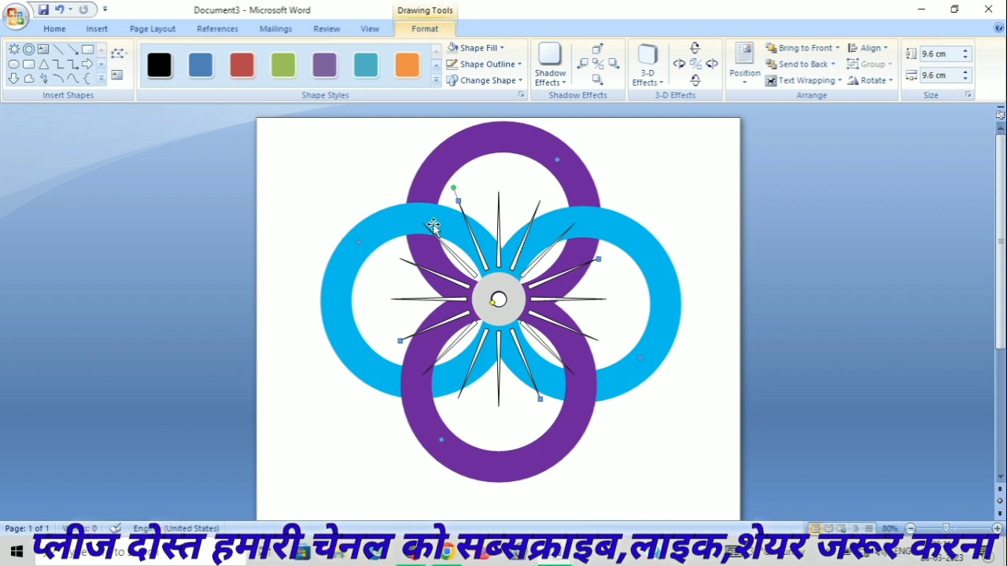
- Give the rotated star a yellow fill and a yellow outline
{"action": "left_click", "coordinate": [481, 48]}
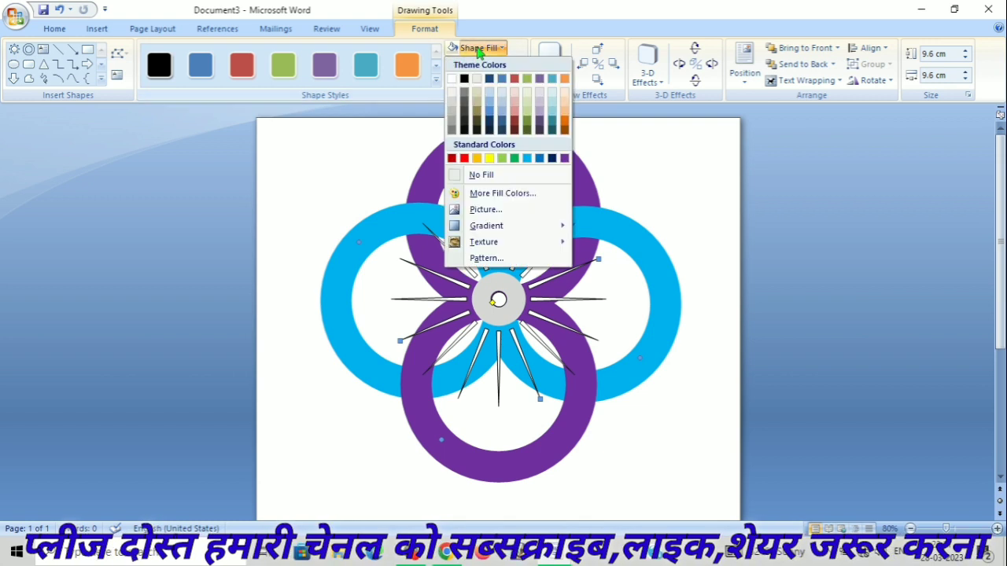
{"action": "left_click", "coordinate": [490, 159]}
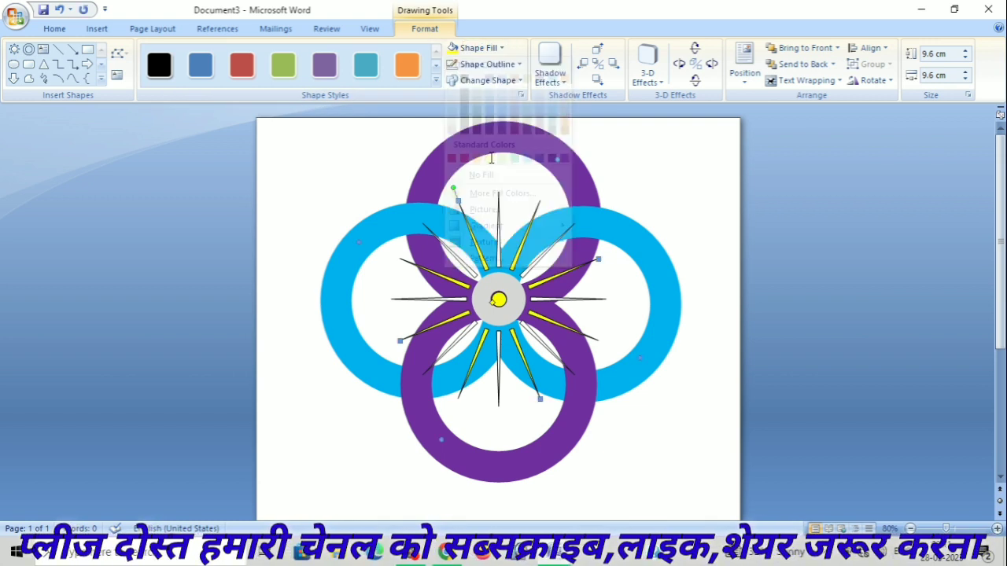
{"action": "left_click", "coordinate": [486, 64]}
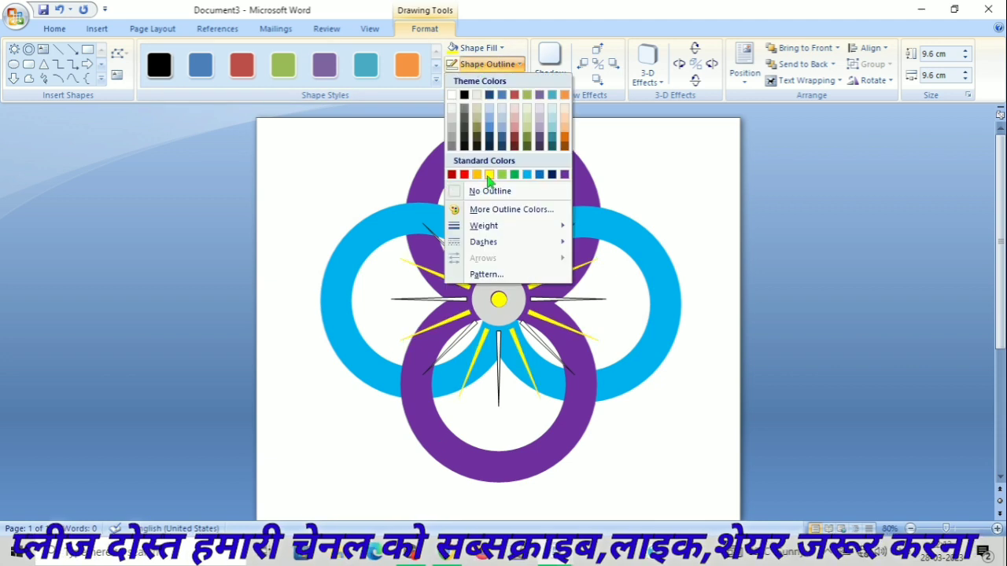
{"action": "left_click", "coordinate": [488, 175]}
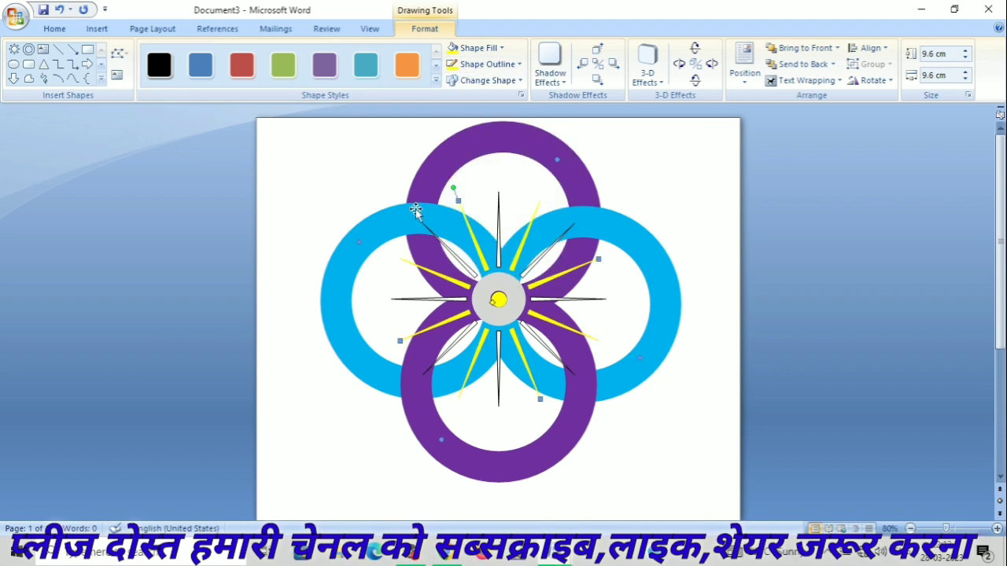
- Fill the black-line starburst with standard red, then deselect it
{"action": "left_click", "coordinate": [456, 256]}
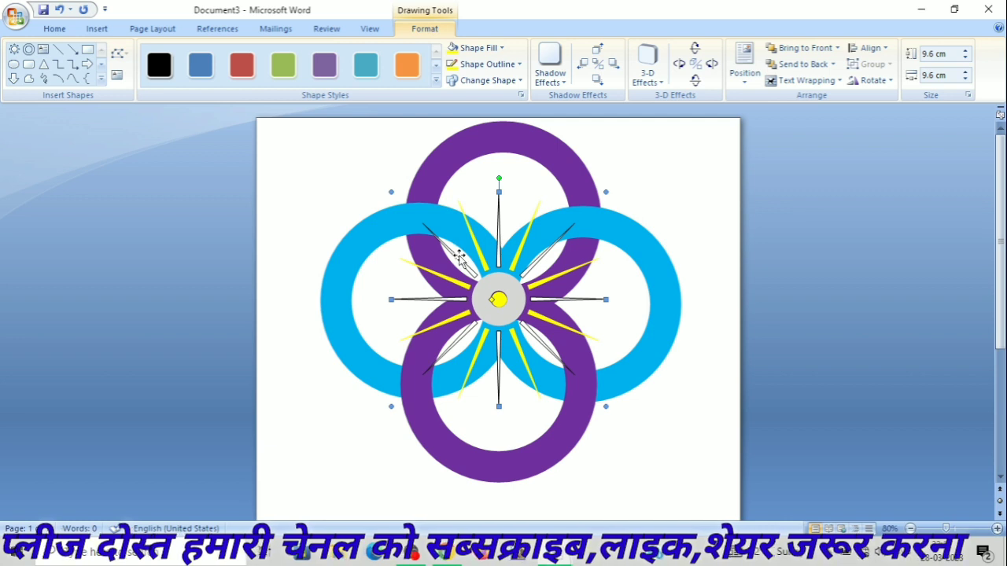
{"action": "left_click", "coordinate": [478, 49]}
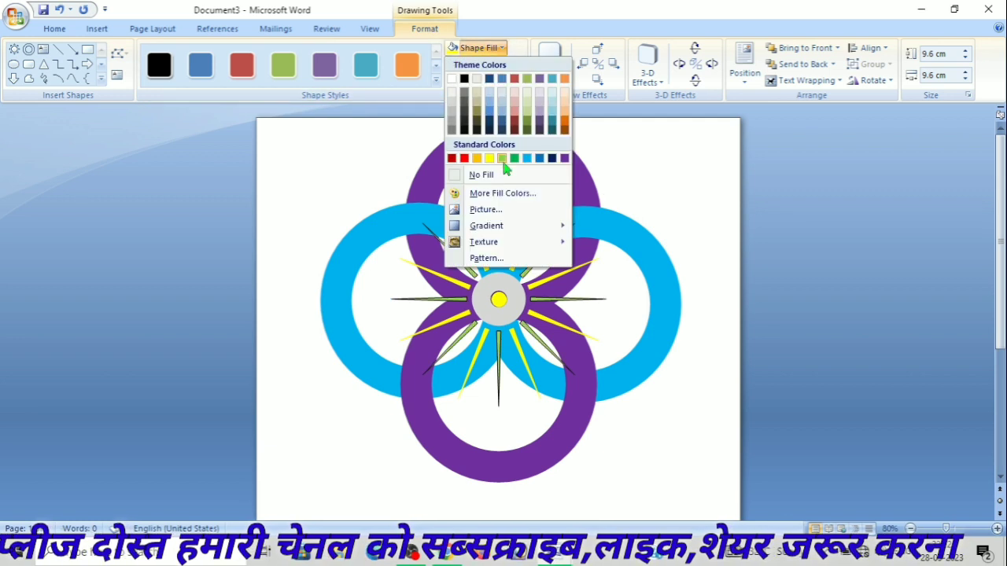
{"action": "left_click", "coordinate": [465, 159]}
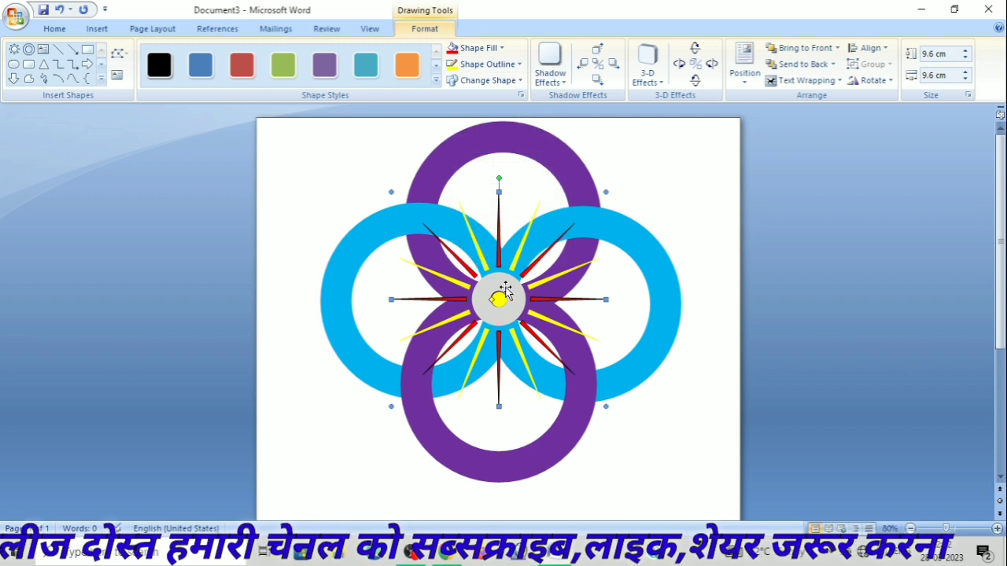
{"action": "left_click", "coordinate": [346, 445]}
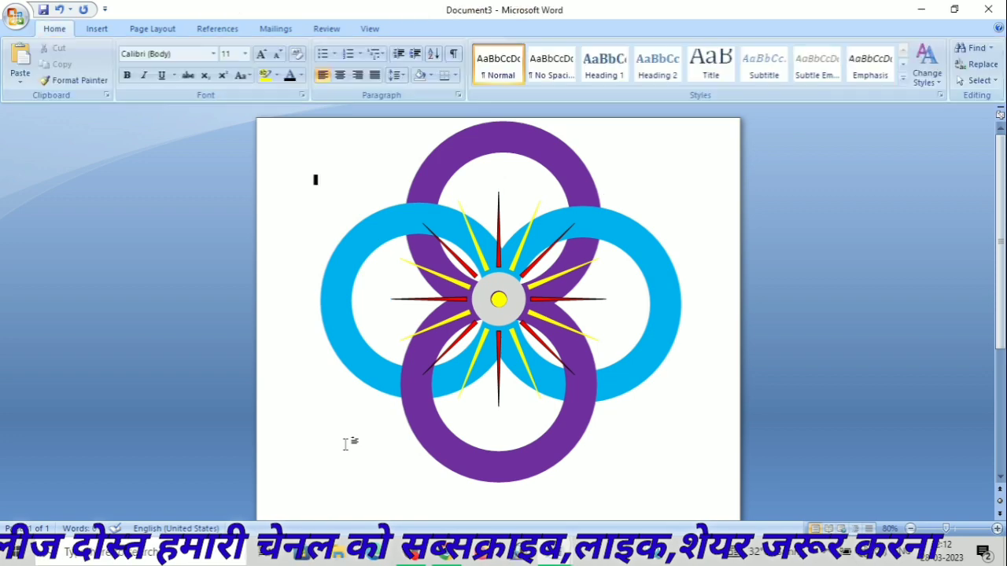
- Insert the house-by-the-lake clip art with an oval picture style, set In Front of Text
{"action": "left_click", "coordinate": [95, 32]}
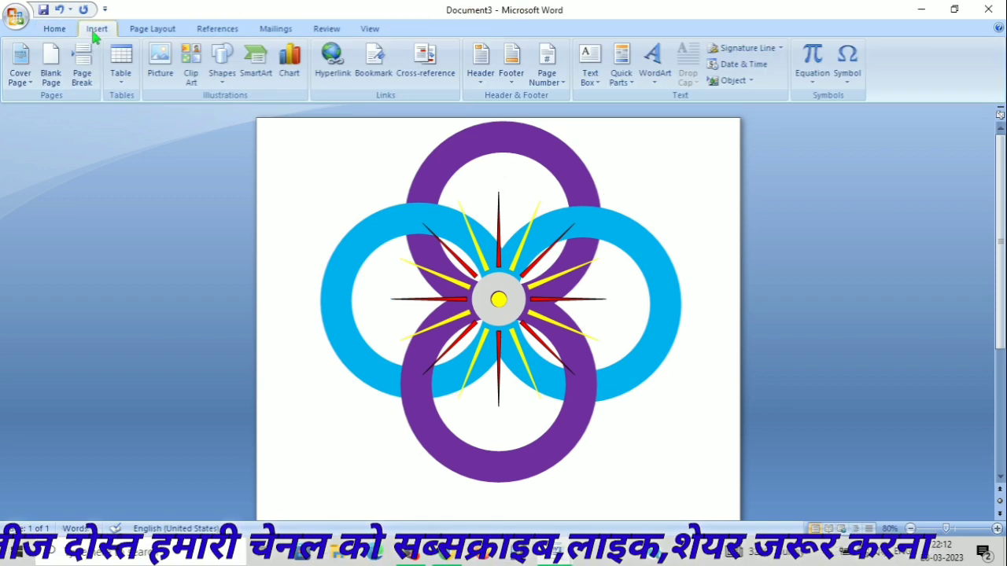
{"action": "left_click", "coordinate": [192, 71]}
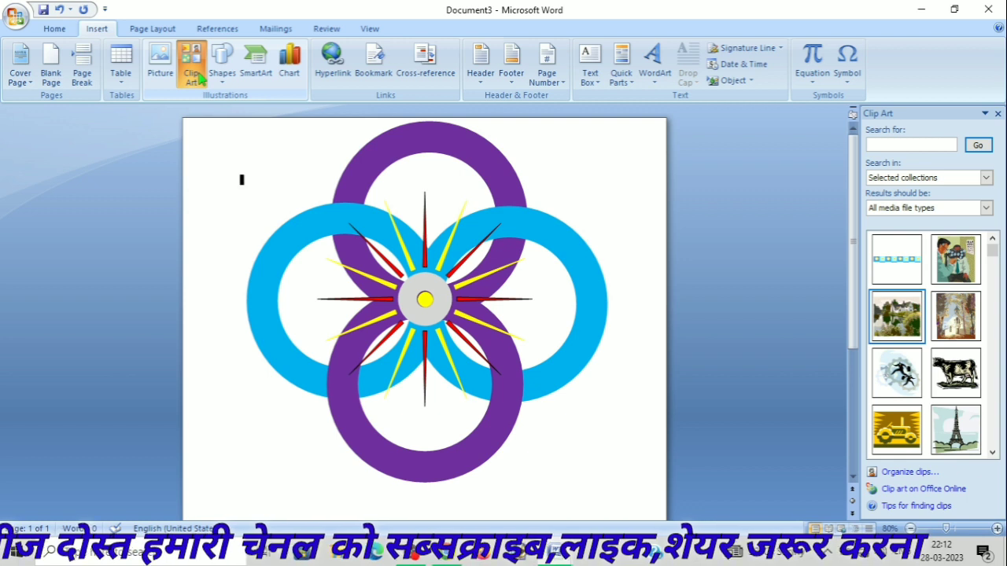
{"action": "left_click", "coordinate": [894, 317]}
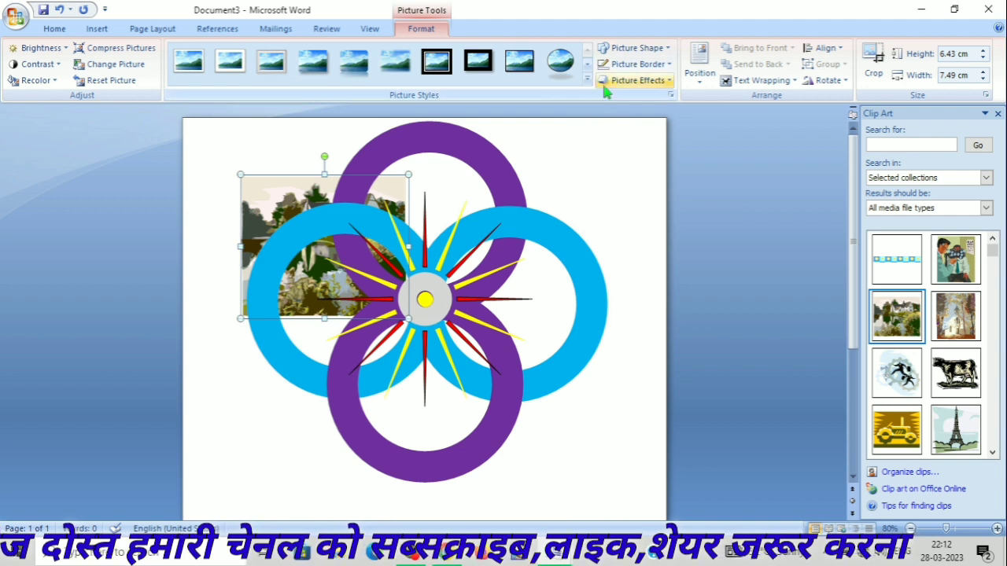
{"action": "left_click", "coordinate": [556, 65]}
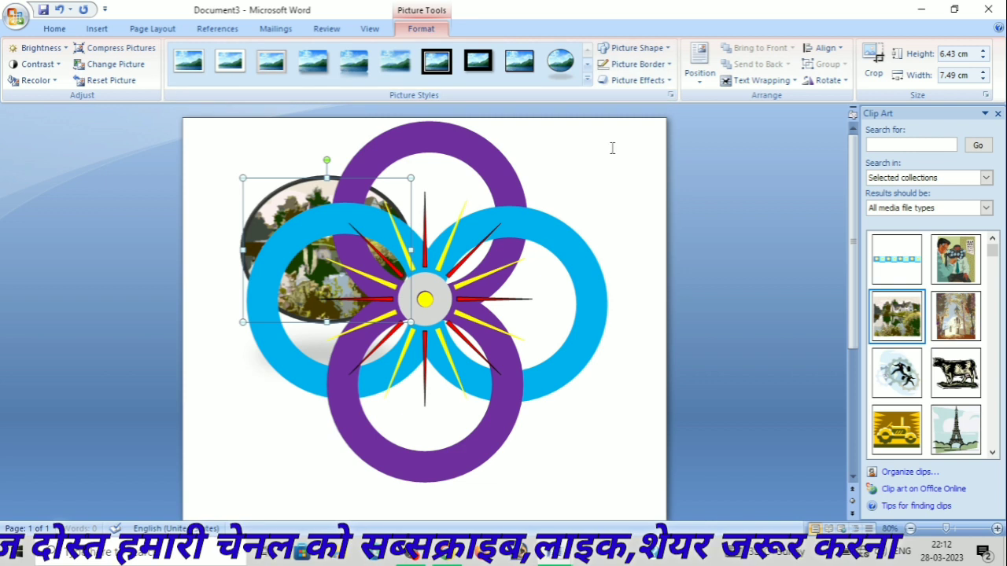
{"action": "left_click", "coordinate": [740, 82]}
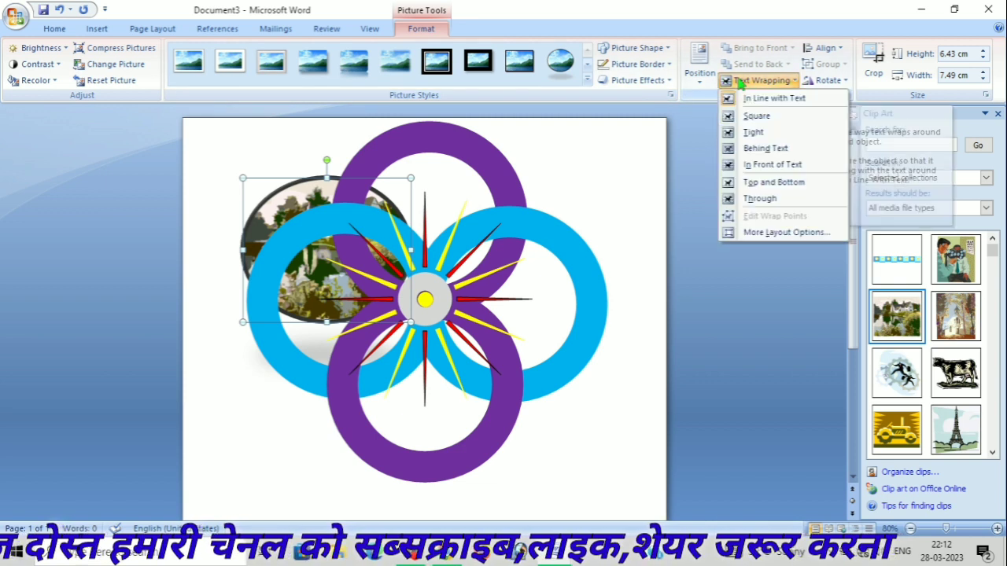
{"action": "left_click", "coordinate": [744, 166]}
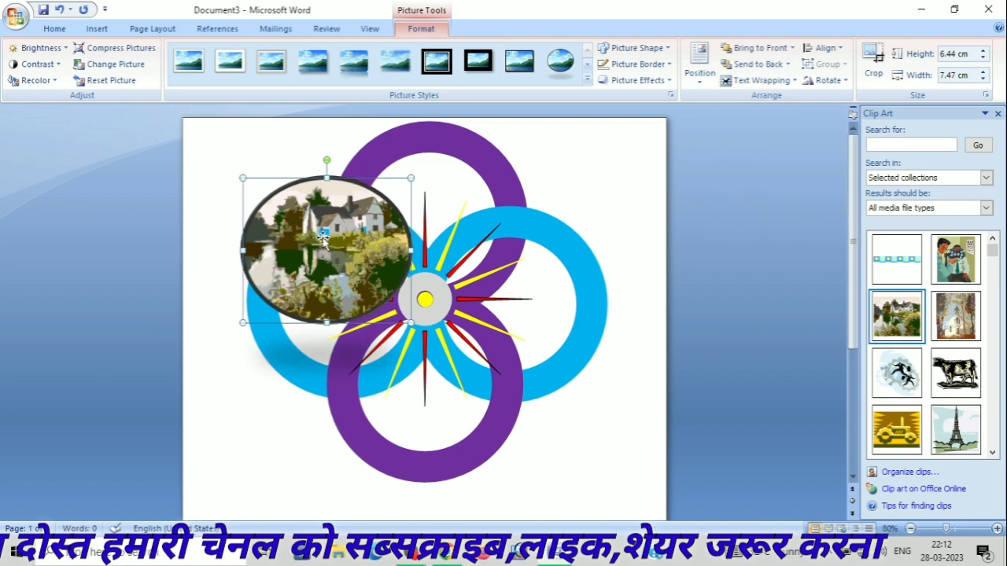
- Move the picture onto the ring centre and resize it to a circle about 3 cm across
{"action": "left_click_drag", "start_coordinate": [323, 236], "coordinate": [423, 292]}
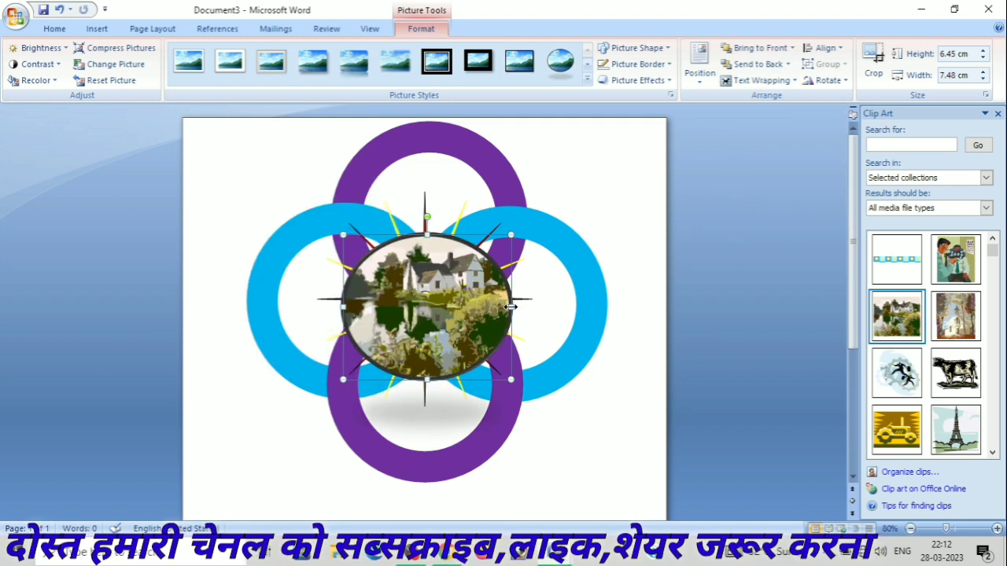
{"action": "left_click_drag", "start_coordinate": [511, 305], "coordinate": [490, 306]}
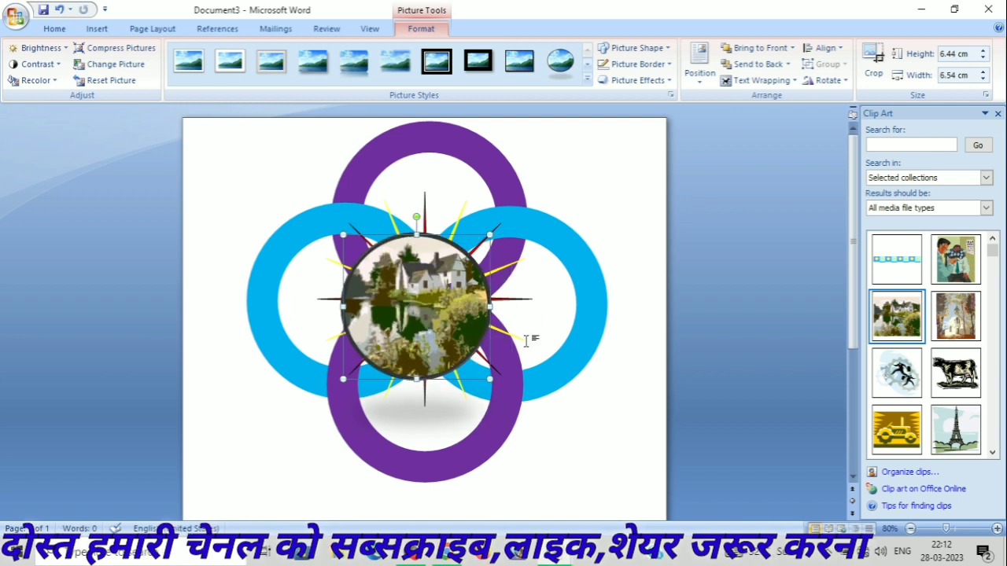
{"action": "mouse_move", "coordinate": [491, 379]}
{"action": "left_mouse_down"}
{"action": "mouse_move", "coordinate": [411, 288]}
{"action": "mouse_move", "coordinate": [413, 303]}
{"action": "left_mouse_up"}
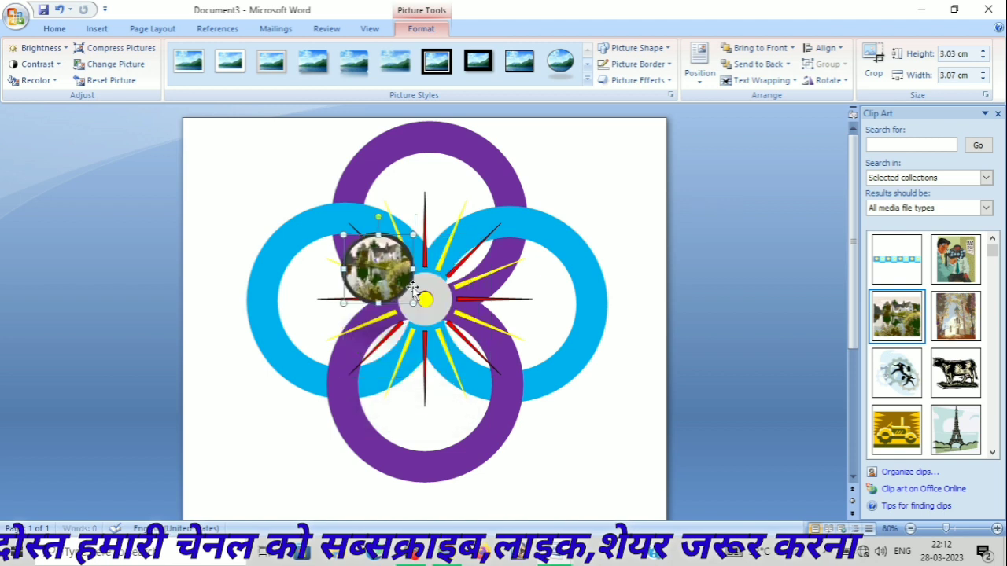
{"action": "left_click_drag", "start_coordinate": [366, 276], "coordinate": [409, 304]}
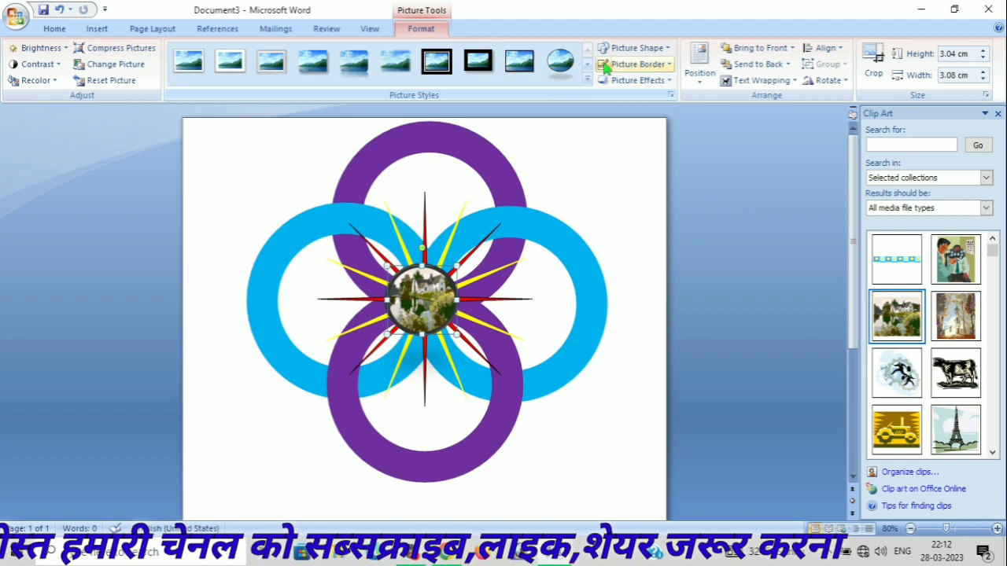
- Add a light border to the house picture, size it to about 2.41 × 2.44 cm, and close the Clip Art pane
{"action": "left_click", "coordinate": [606, 67]}
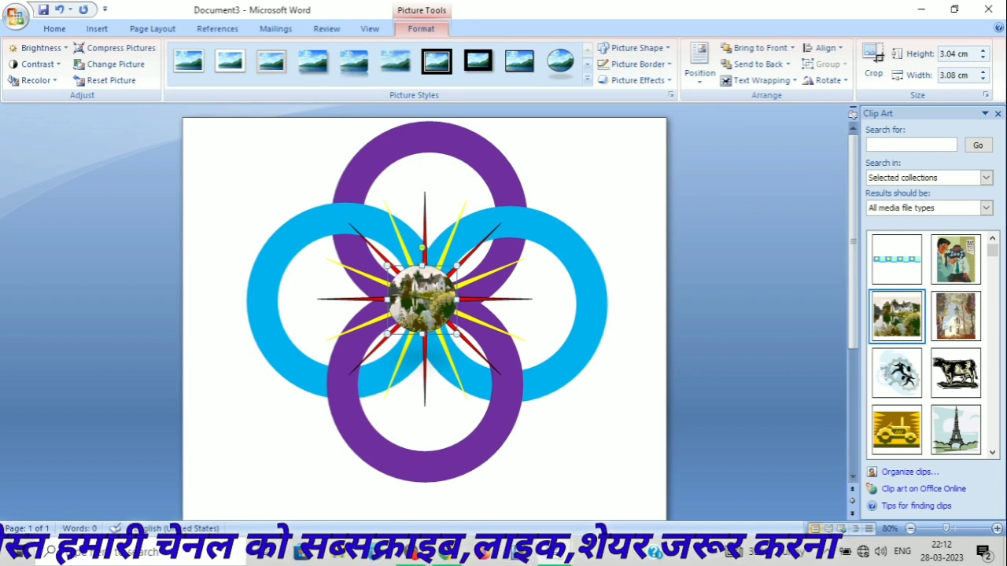
{"action": "left_click", "coordinate": [983, 79]}
{"action": "left_click", "coordinate": [982, 78]}
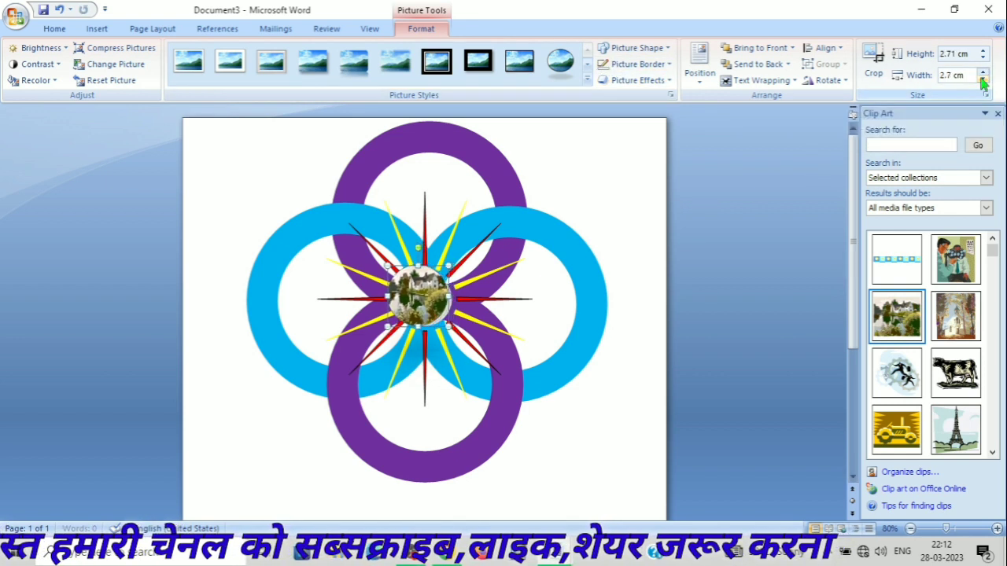
{"action": "left_click", "coordinate": [983, 79]}
{"action": "key", "text": "ctrl+z"}
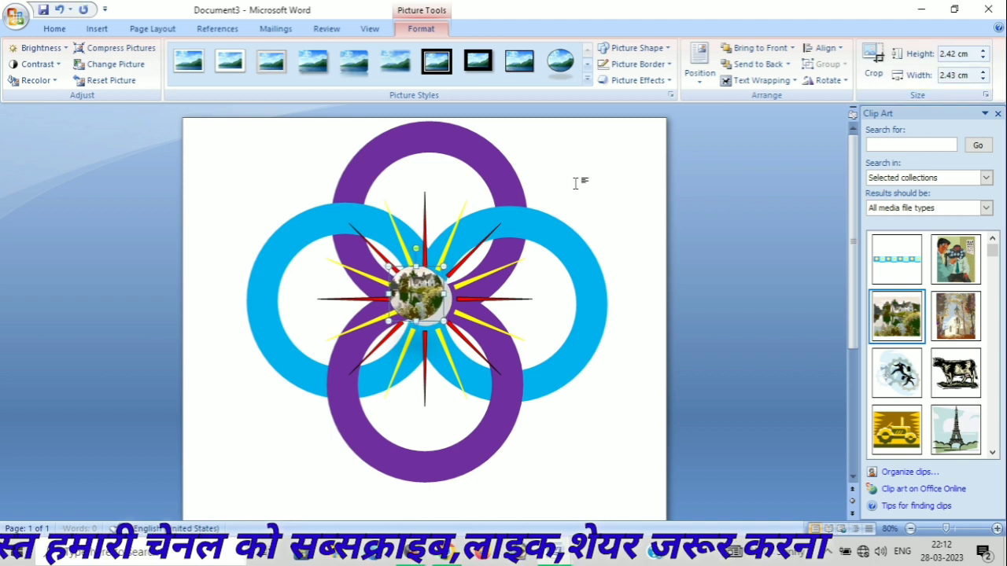
{"action": "key", "text": "ctrl+z"}
{"action": "key", "text": "ctrl+z"}
{"action": "key", "text": "ctrl+z"}
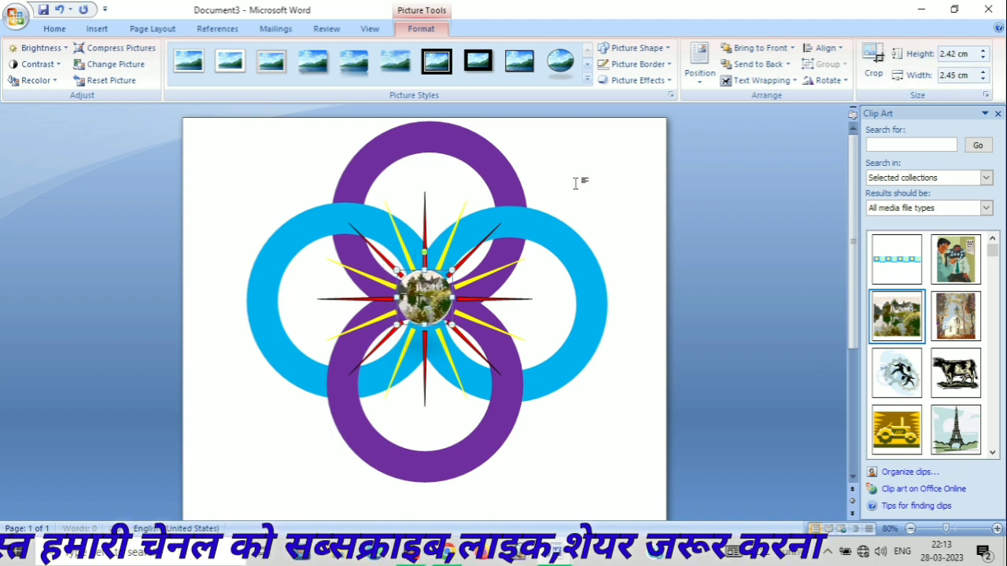
{"action": "key", "text": "ctrl+z"}
{"action": "key", "text": "ctrl+z"}
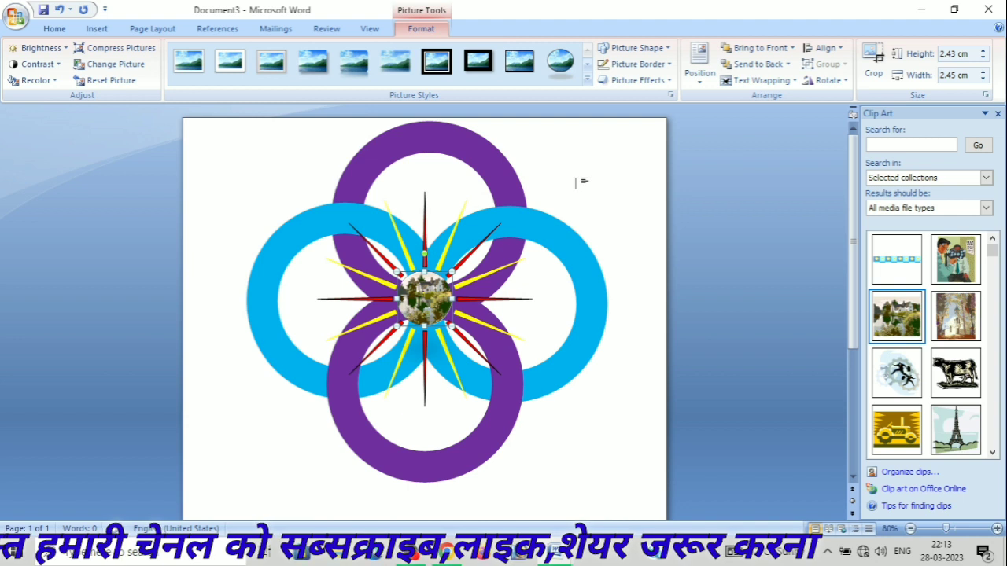
{"action": "key", "text": "ctrl+z"}
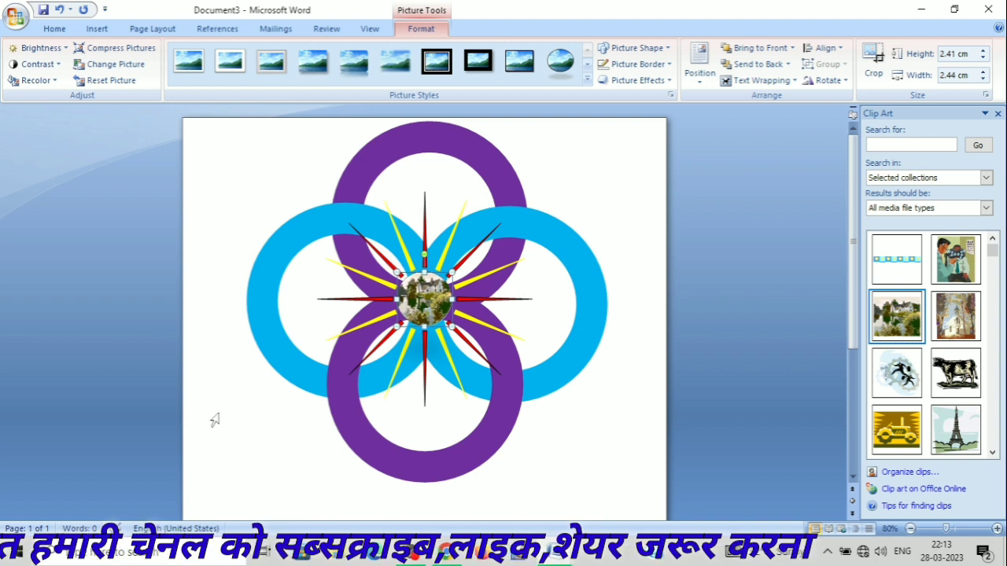
{"action": "left_click", "coordinate": [214, 420]}
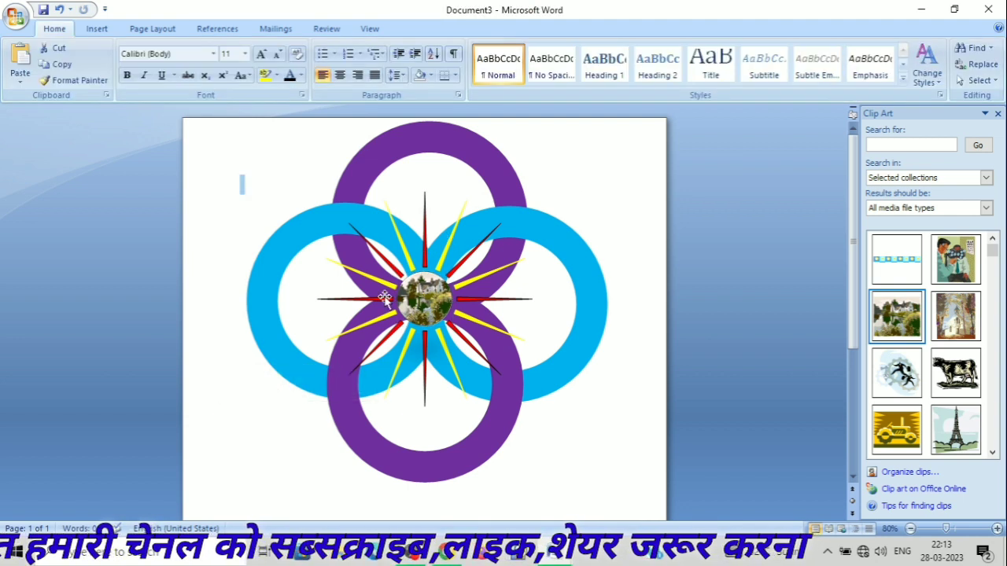
{"action": "left_click", "coordinate": [997, 114]}
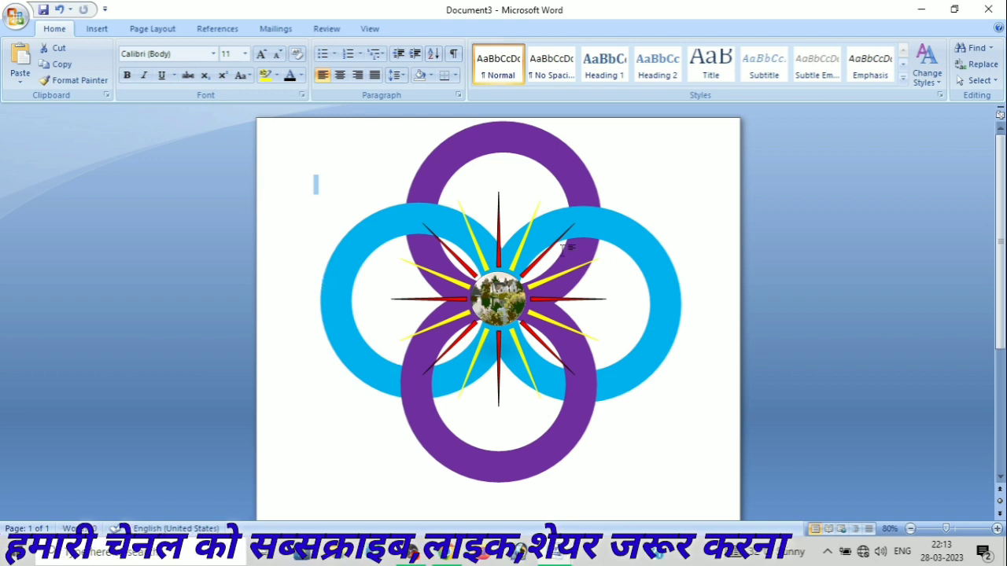
- Insert a WordArt reading 'JEET COMPUTER INSTITUTE'
{"action": "left_click", "coordinate": [97, 32]}
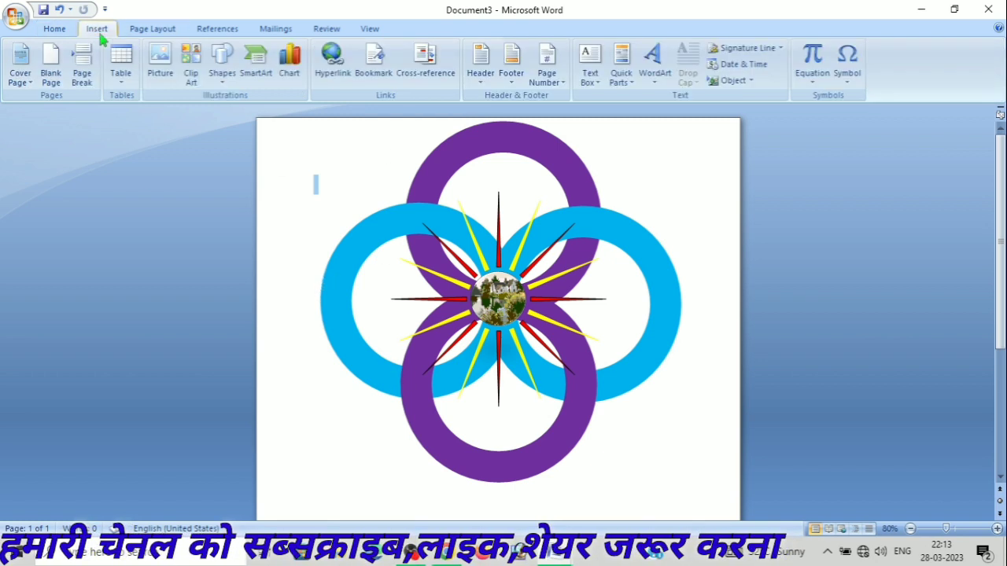
{"action": "left_click", "coordinate": [654, 67]}
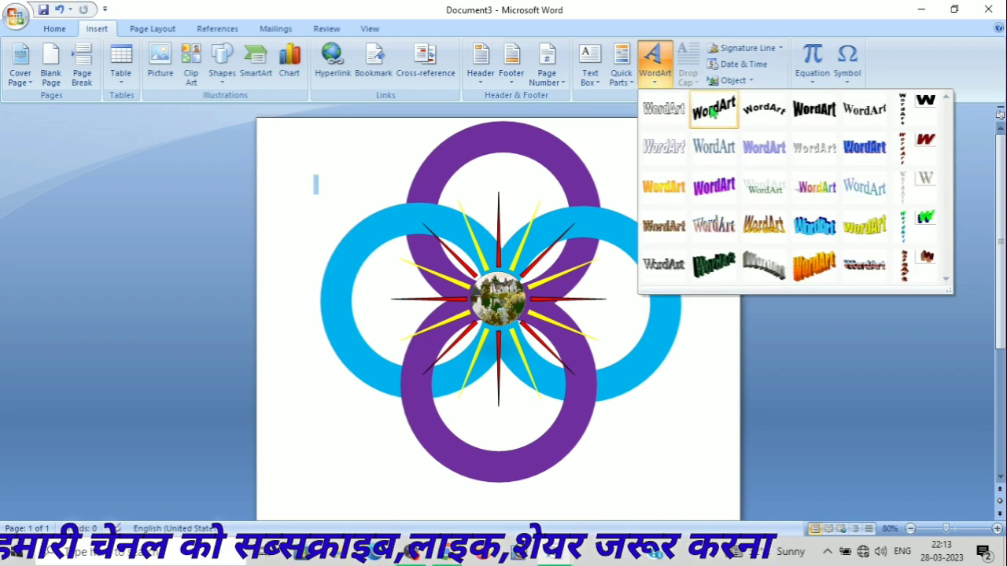
{"action": "left_click", "coordinate": [715, 145]}
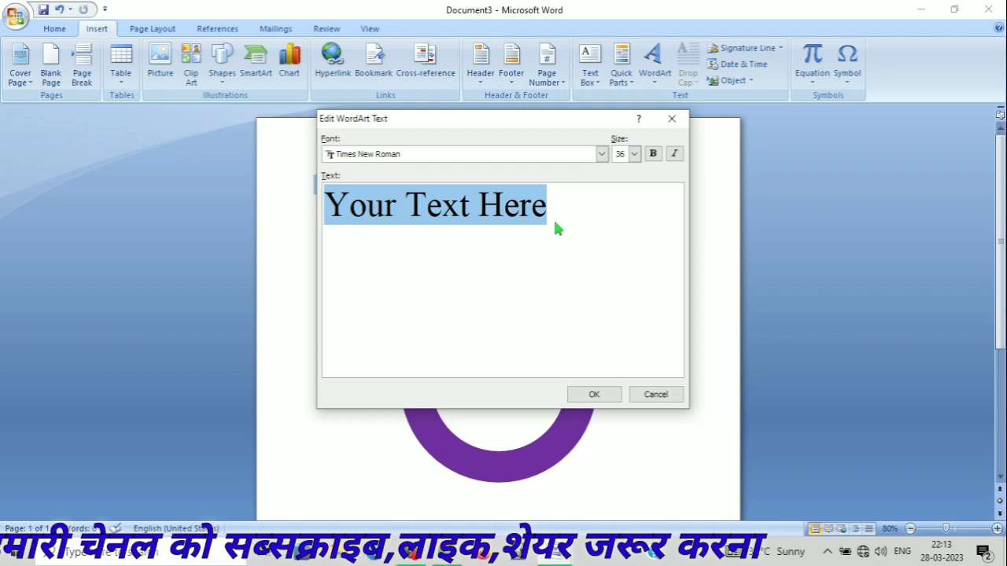
{"action": "type", "text": "JEET "}
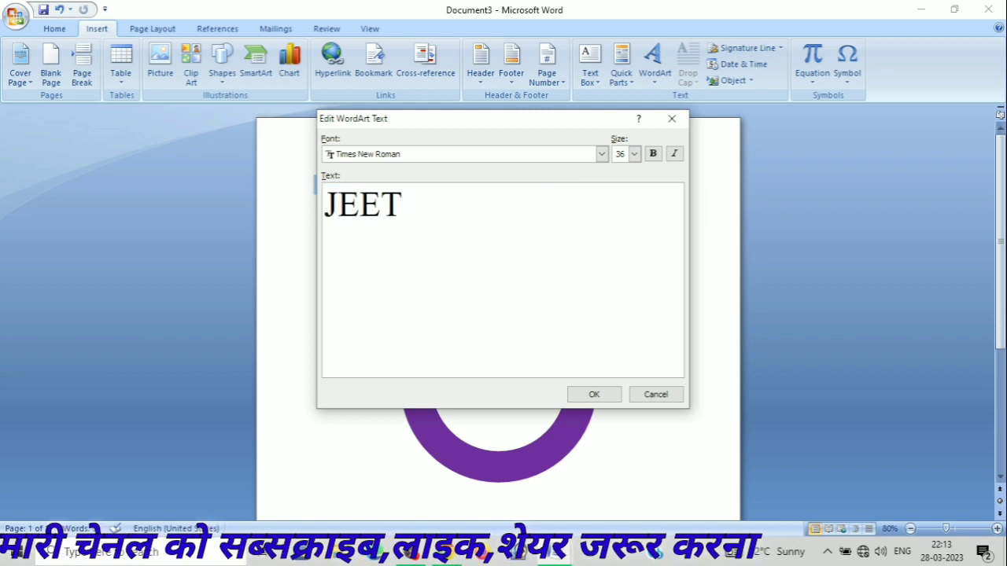
{"action": "type", "text": "CO"}
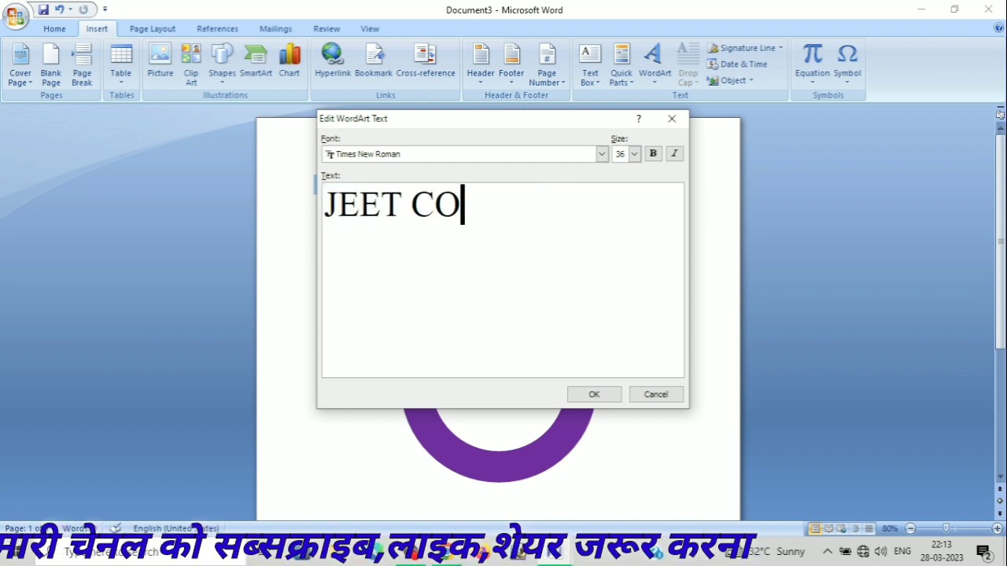
{"action": "type", "text": "MPUTER "}
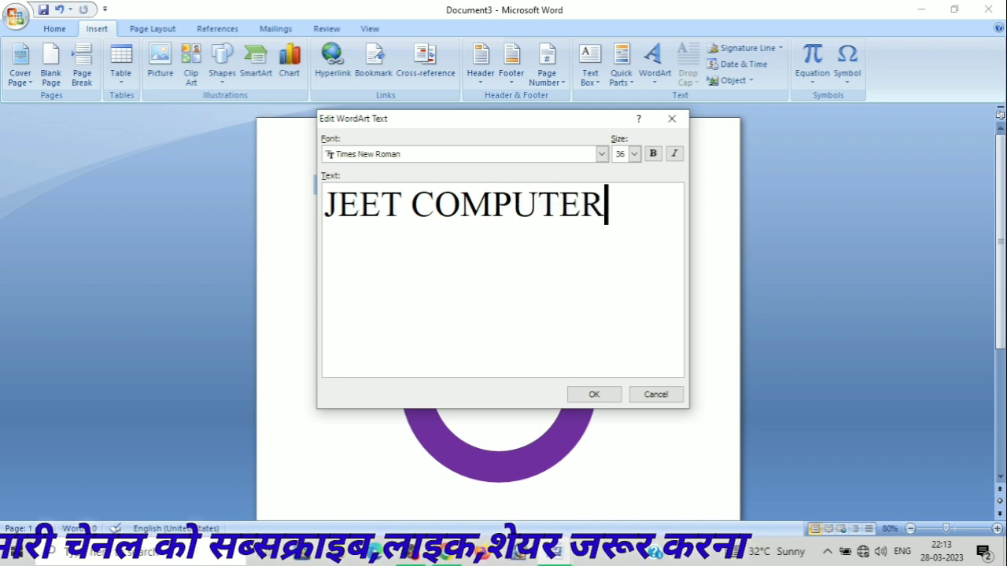
{"action": "type", "text": "INSTI"}
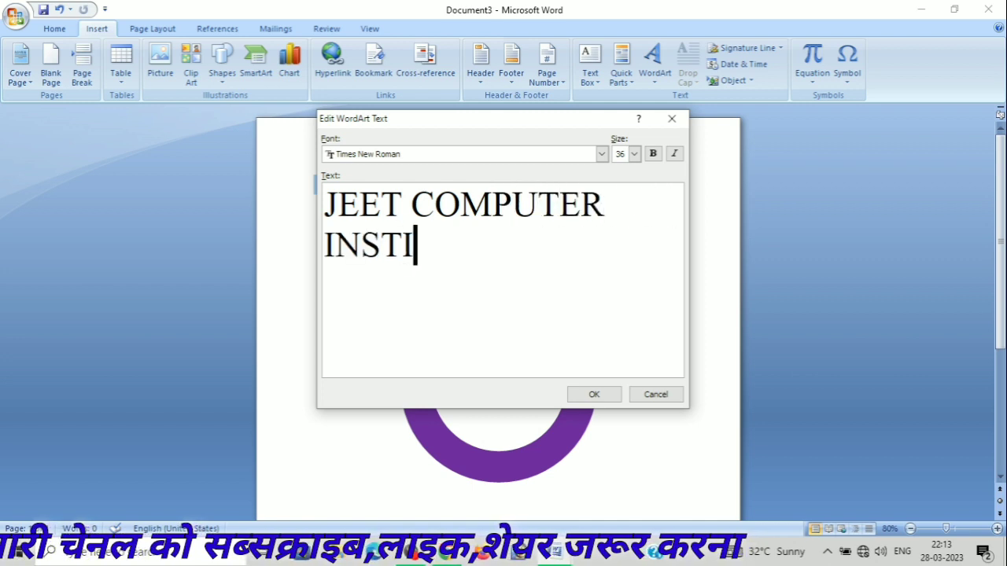
{"action": "type", "text": "TUTE"}
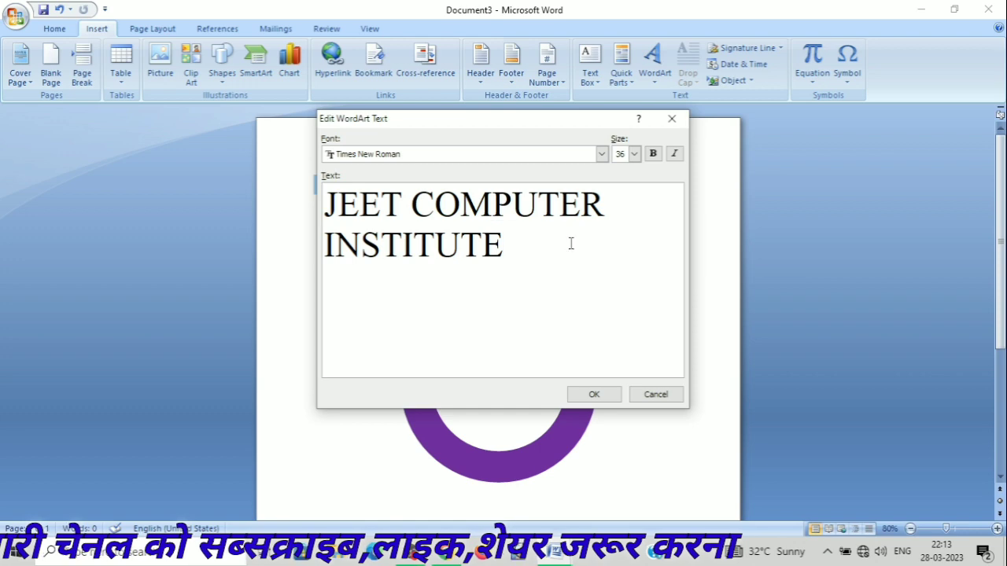
{"action": "left_click", "coordinate": [594, 395]}
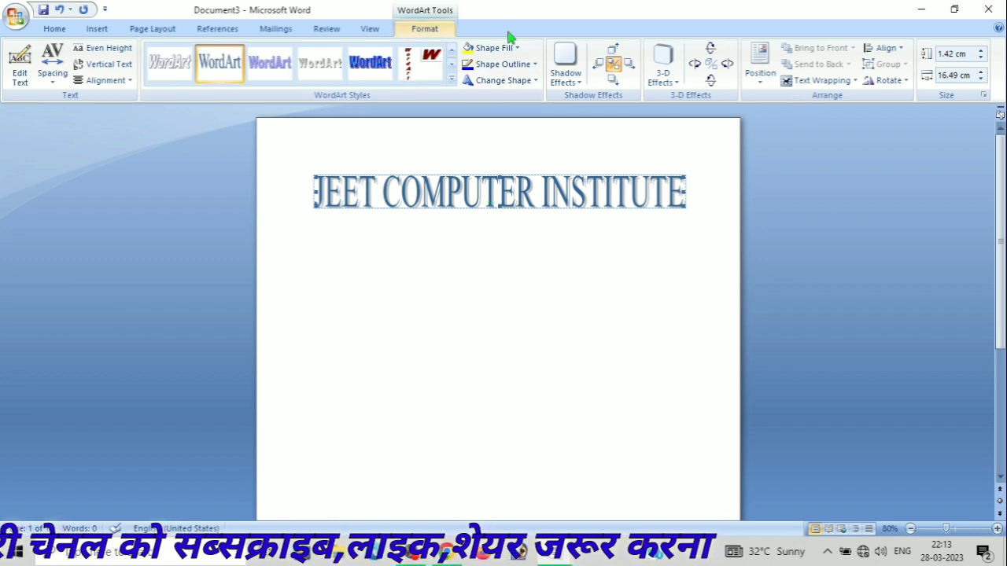
- Set the WordArt to In Front of Text and bring up its shortcut menu
{"action": "left_click", "coordinate": [823, 85]}
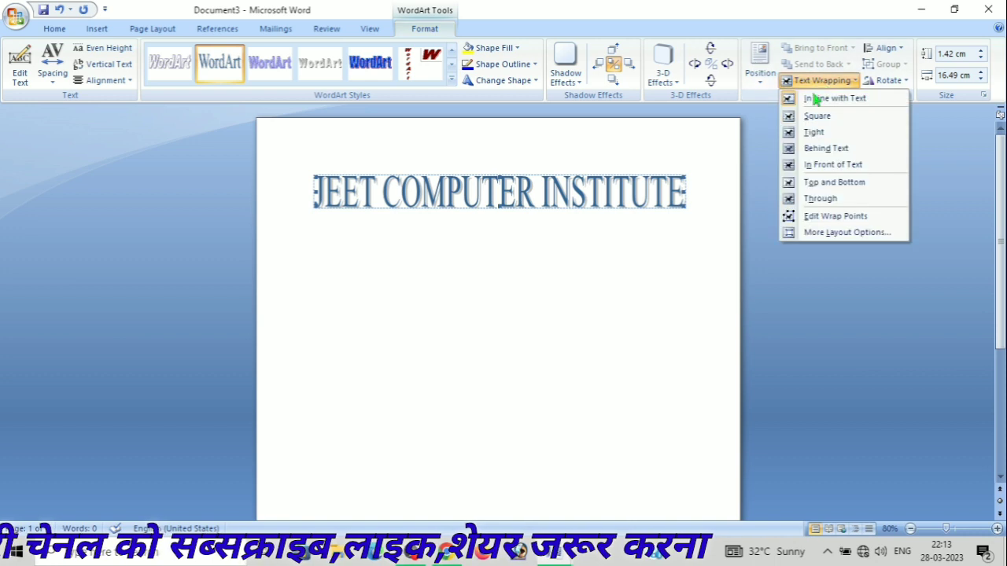
{"action": "left_click", "coordinate": [808, 168]}
{"action": "left_click", "coordinate": [565, 187]}
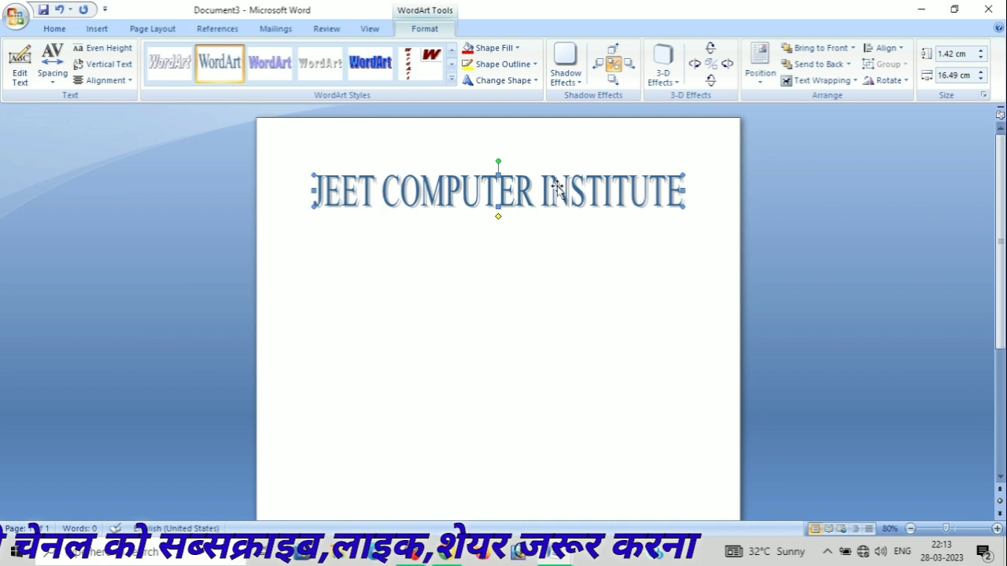
{"action": "right_click", "coordinate": [557, 185]}
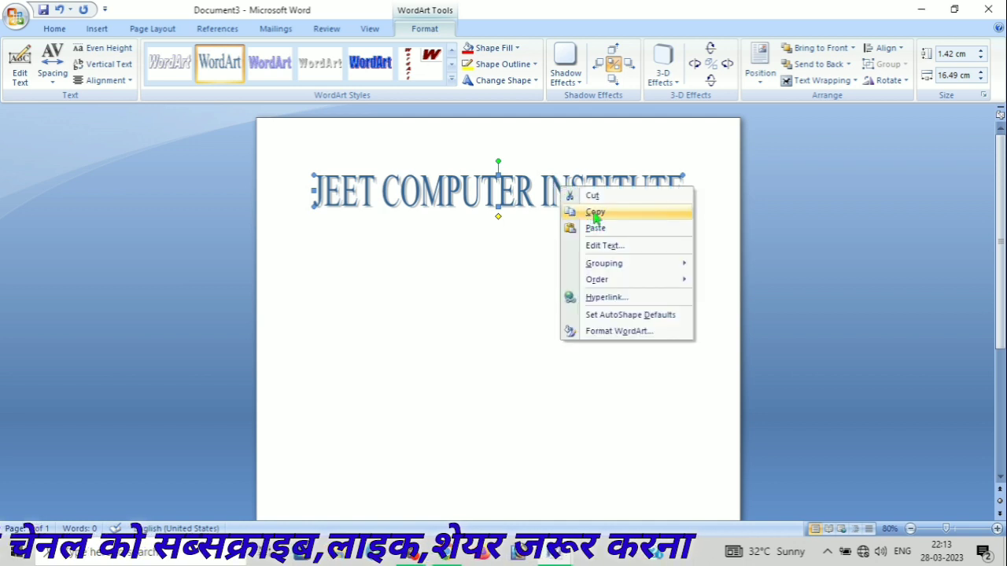
- Copy the WordArt into the flower logo document and shrink it to 0.76 × 8.06 cm
{"action": "left_click", "coordinate": [595, 214]}
{"action": "left_click", "coordinate": [477, 254]}
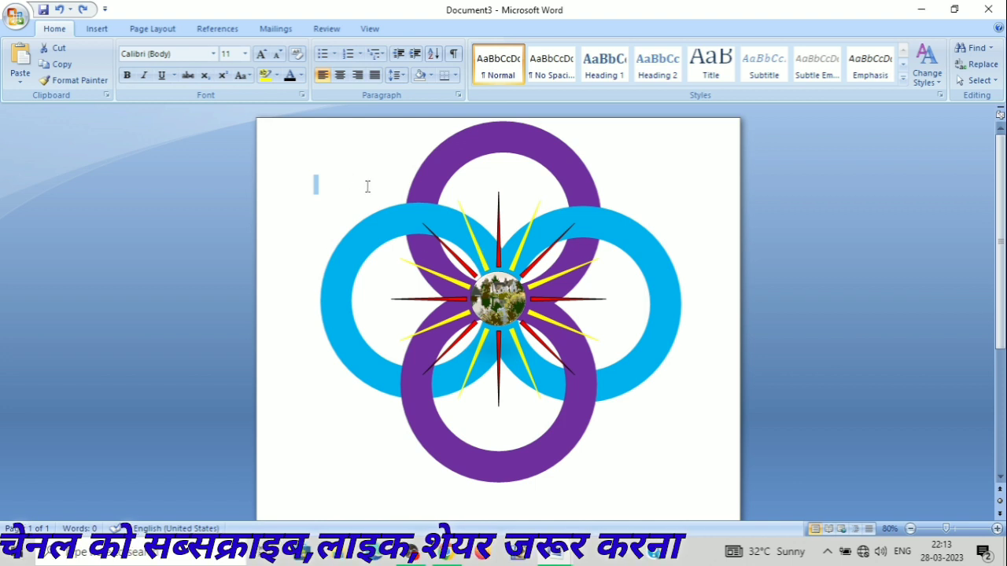
{"action": "key", "text": "ctrl+v"}
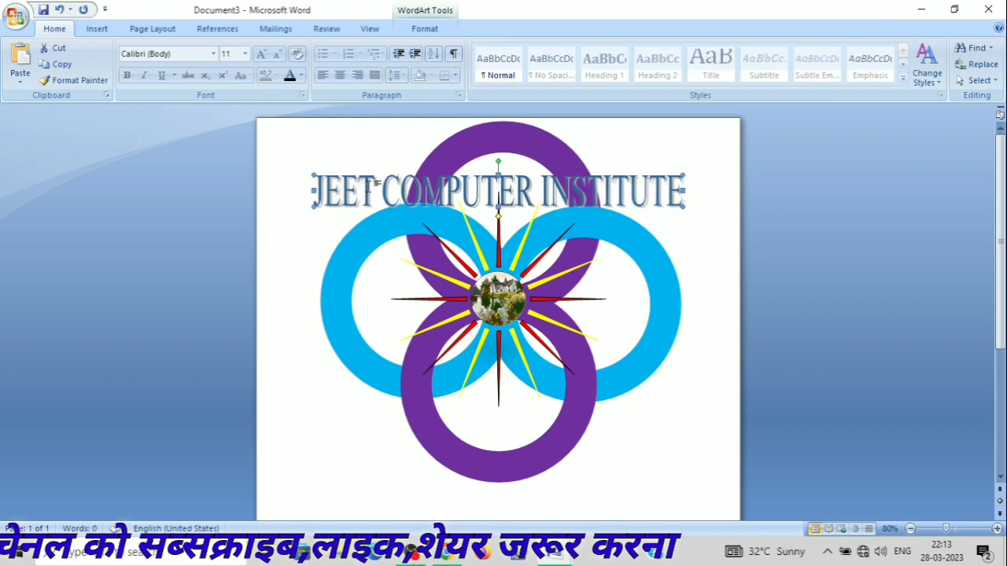
{"action": "left_click", "coordinate": [429, 30]}
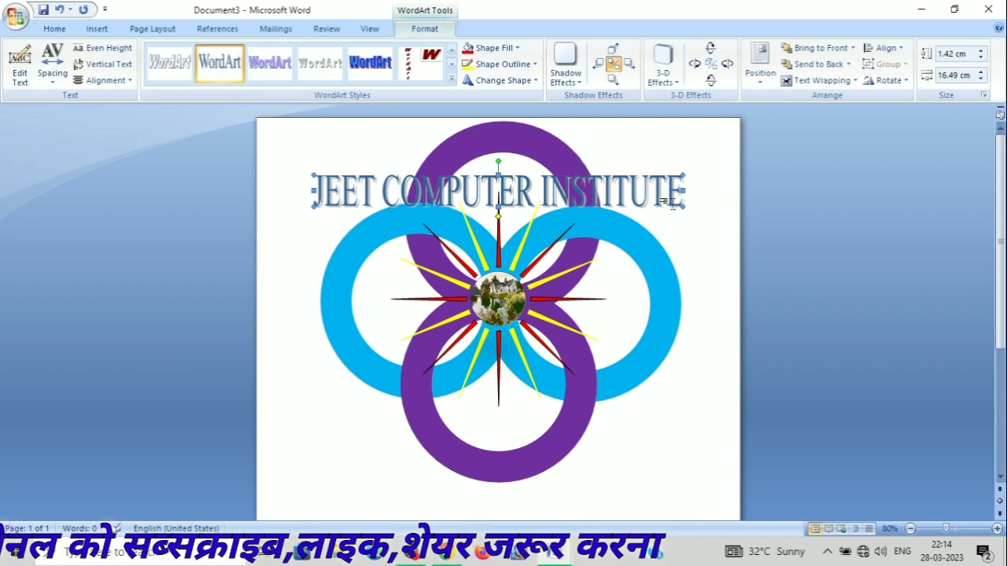
{"action": "mouse_move", "coordinate": [681, 203]}
{"action": "left_mouse_down"}
{"action": "mouse_move", "coordinate": [599, 188]}
{"action": "mouse_move", "coordinate": [494, 190]}
{"action": "left_mouse_up"}
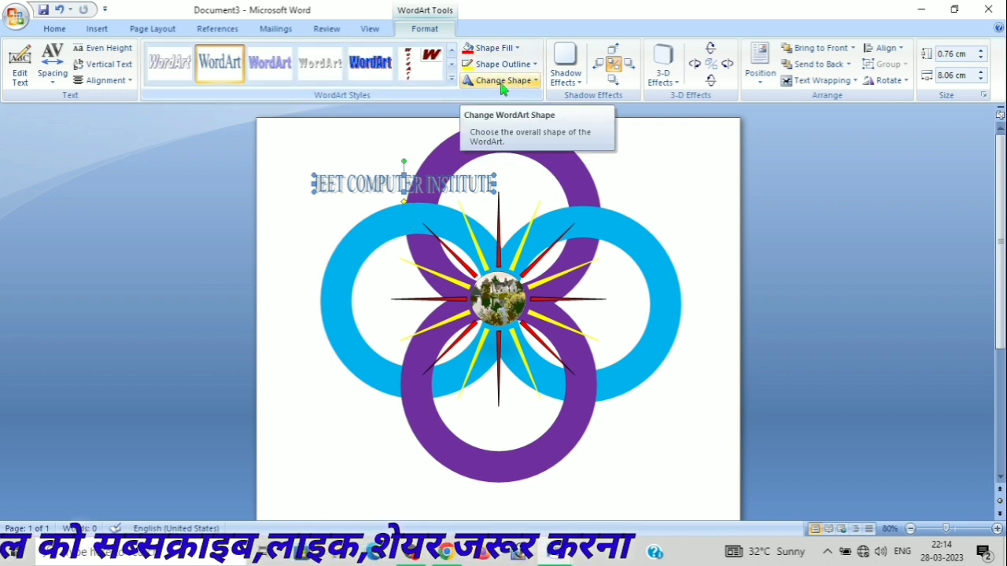
- Change the WordArt shape to Arch Up and move it onto the top purple ring
{"action": "left_click", "coordinate": [502, 81]}
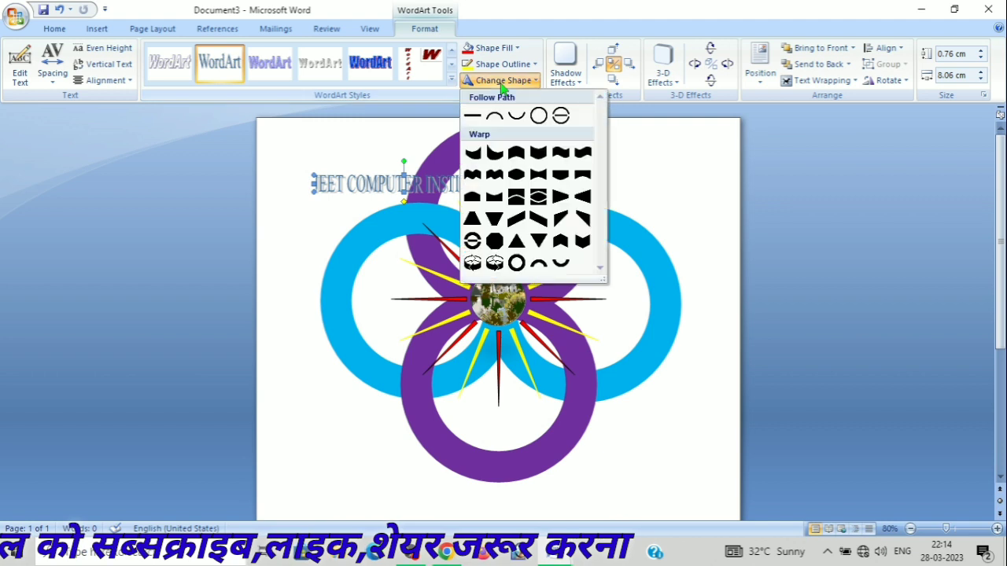
{"action": "left_click", "coordinate": [493, 118]}
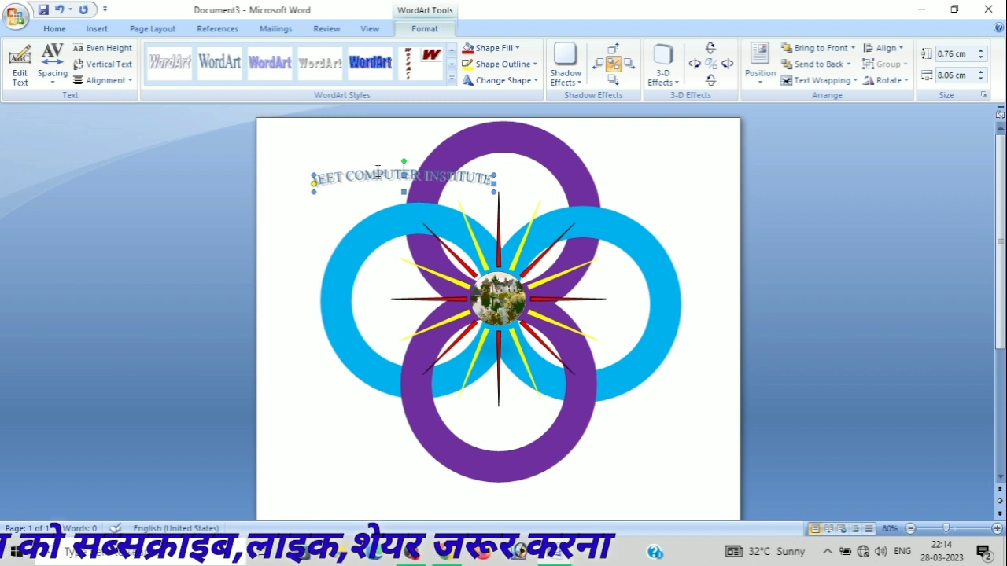
{"action": "key", "text": "Right"}
{"action": "key", "text": "Right"}
{"action": "key", "text": "Right"}
{"action": "key", "text": "Right"}
{"action": "key", "text": "Right"}
{"action": "key", "text": "Right"}
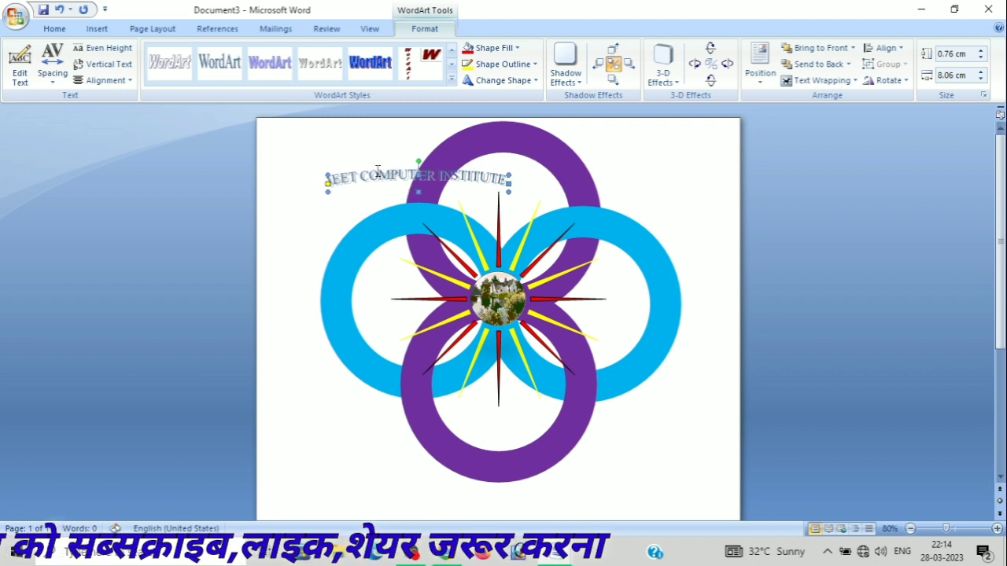
{"action": "key", "text": "Right"}
{"action": "key", "text": "Right"}
{"action": "key", "text": "Right"}
{"action": "key", "text": "Right"}
{"action": "key", "text": "Up"}
{"action": "key", "text": "Up"}
{"action": "key", "text": "Up"}
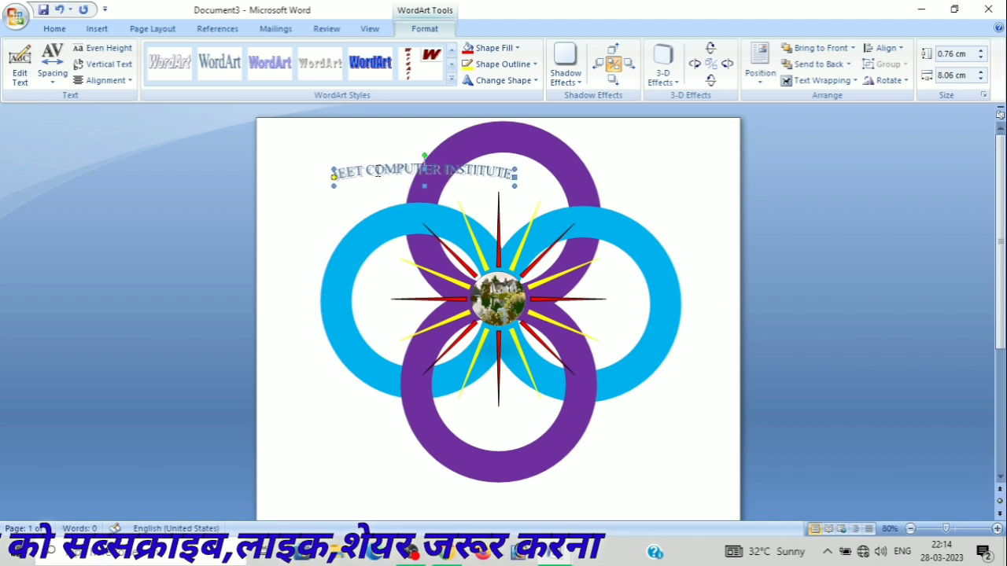
{"action": "key", "text": "Up"}
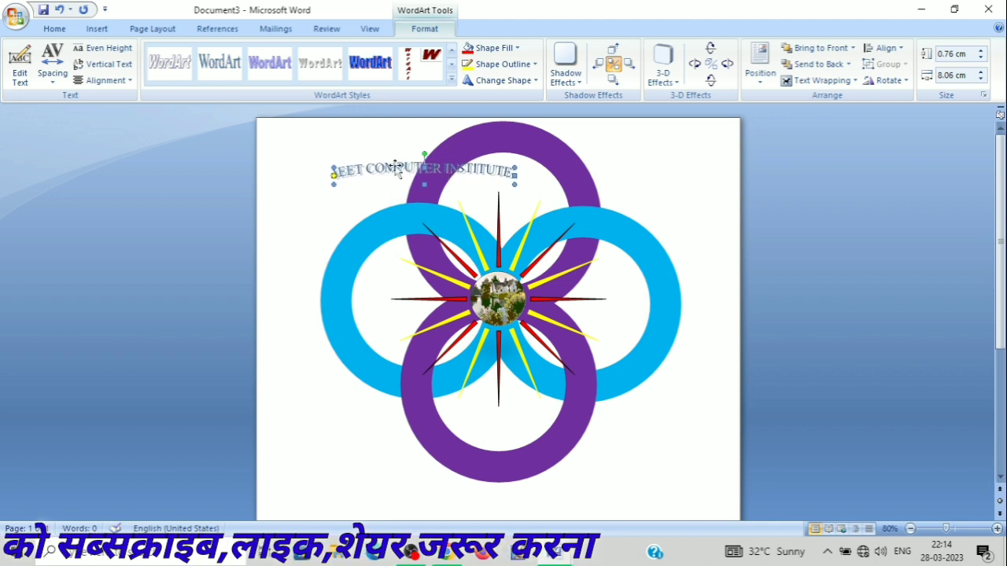
{"action": "left_click_drag", "start_coordinate": [397, 172], "coordinate": [473, 138]}
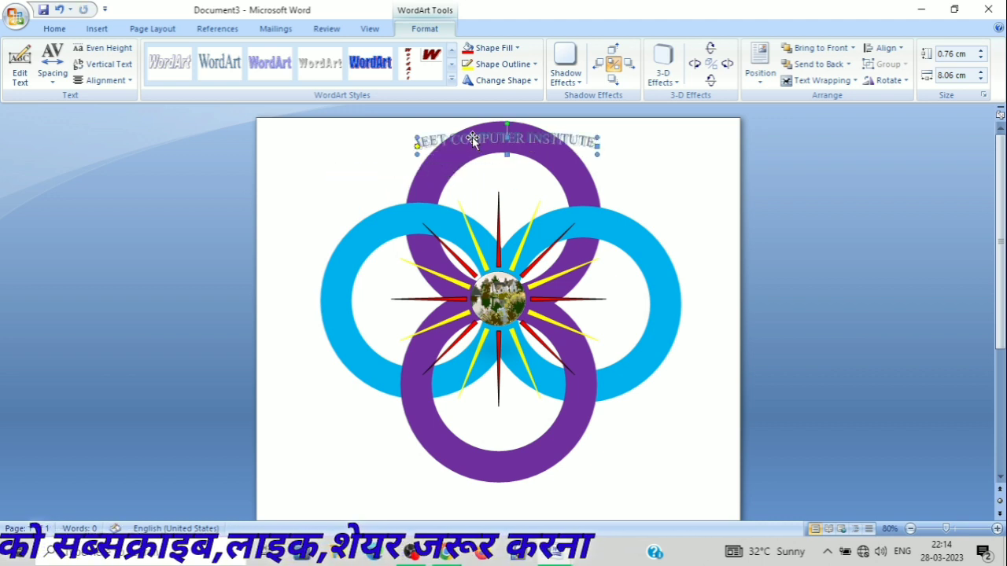
- Make the arched text's fill and outline black, then nudge it up and left
{"action": "left_click", "coordinate": [494, 49]}
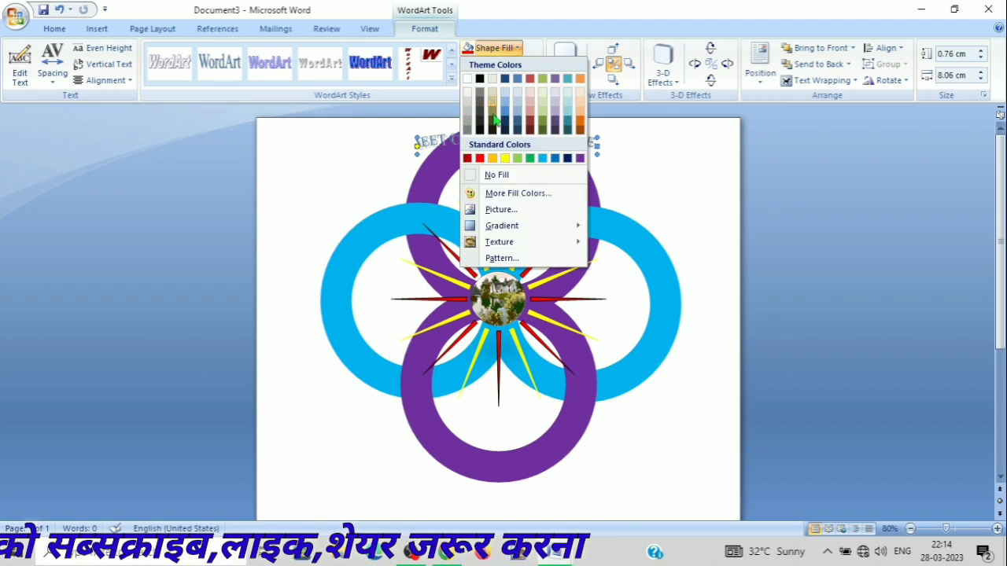
{"action": "left_click", "coordinate": [480, 79]}
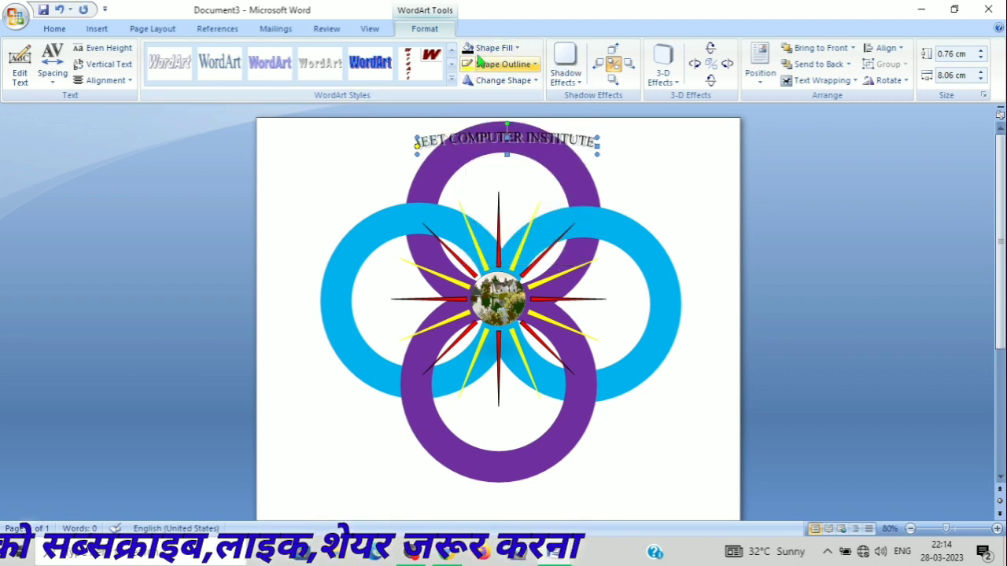
{"action": "left_click", "coordinate": [481, 65]}
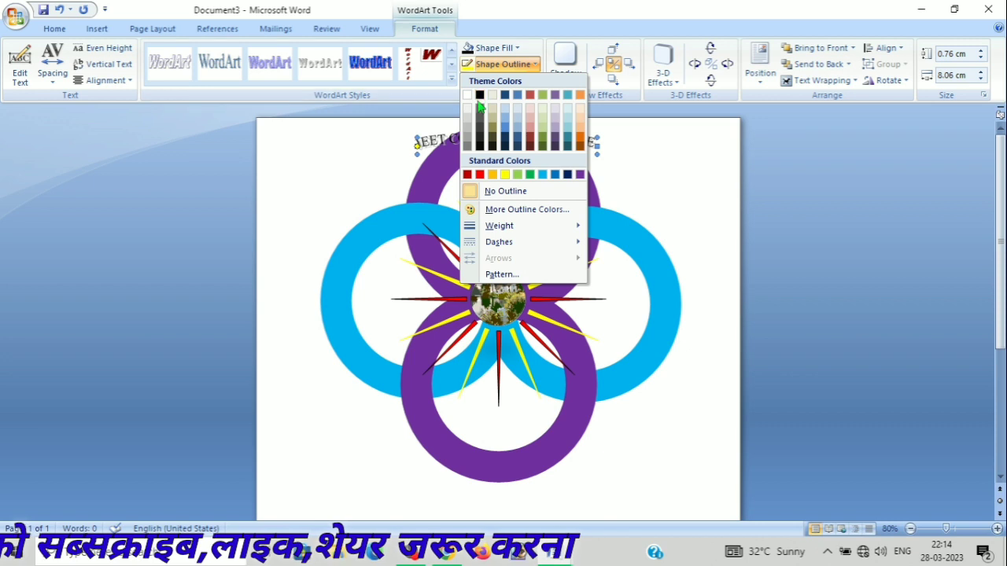
{"action": "left_click", "coordinate": [480, 96]}
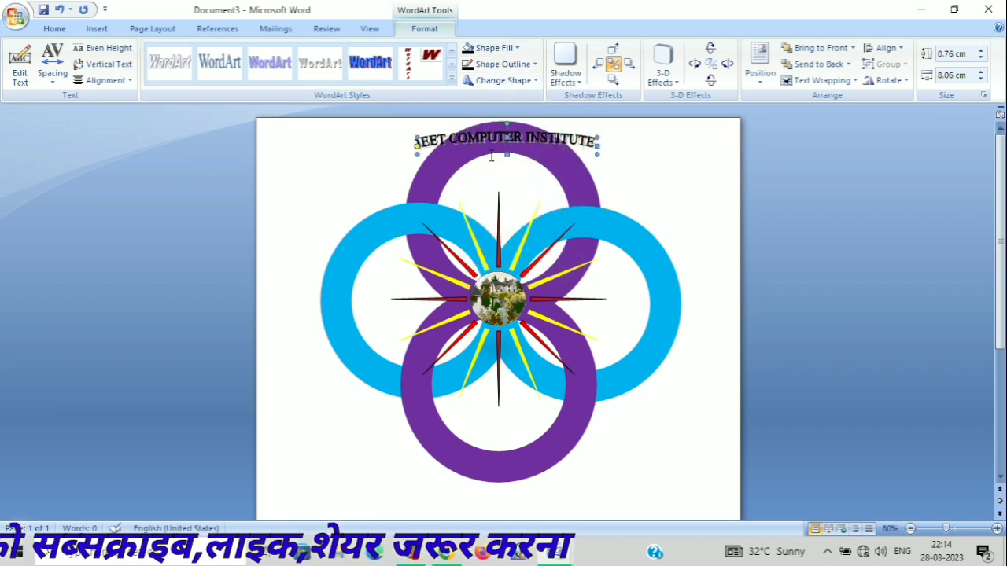
{"action": "key", "text": "Up"}
{"action": "key", "text": "Up"}
{"action": "key", "text": "Up"}
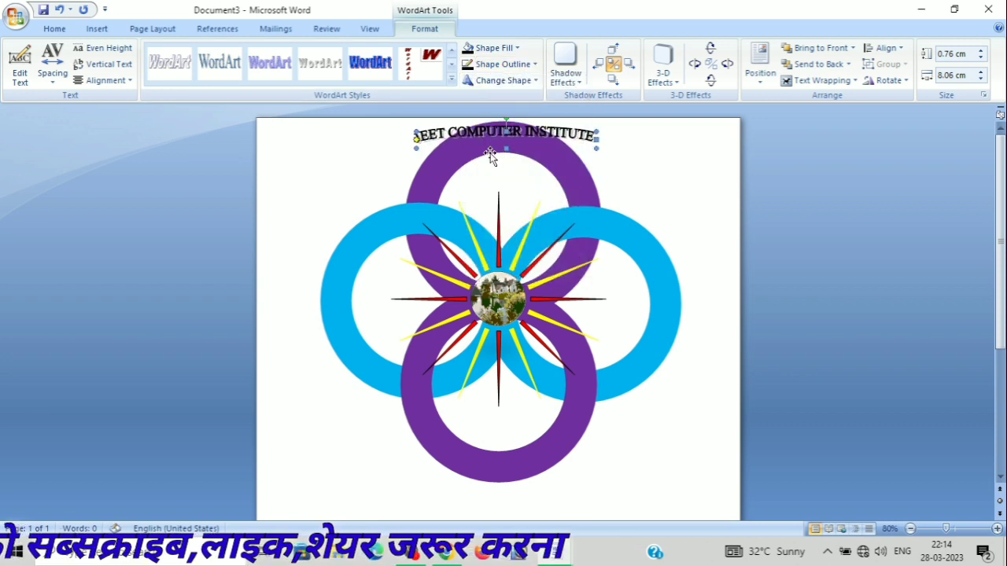
{"action": "key", "text": "Left"}
{"action": "key", "text": "Left"}
{"action": "key", "text": "Left"}
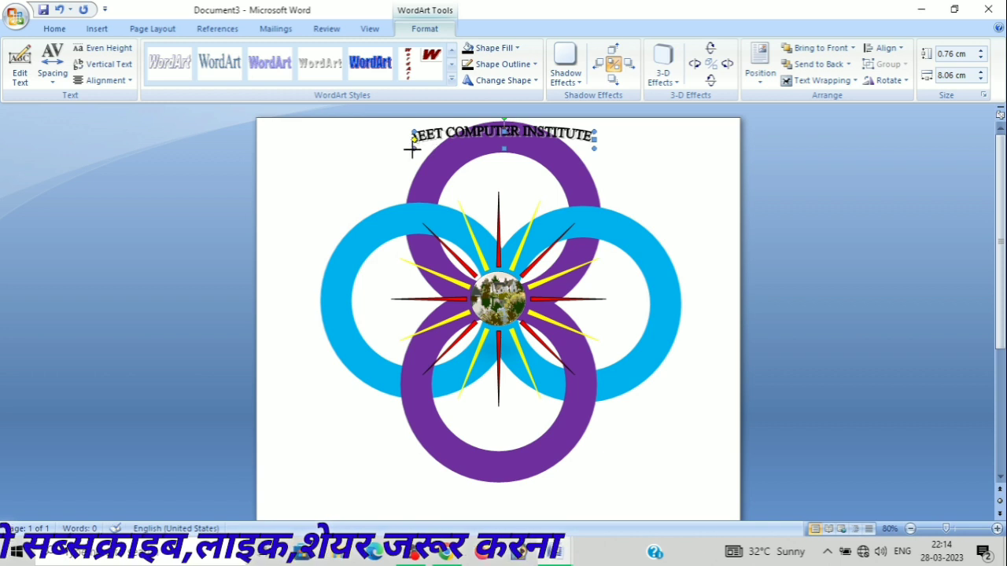
- Deepen the arch, resize it to 4.62 × 6.83 cm along the top ring, and duplicate it
{"action": "left_click_drag", "start_coordinate": [411, 149], "coordinate": [432, 222]}
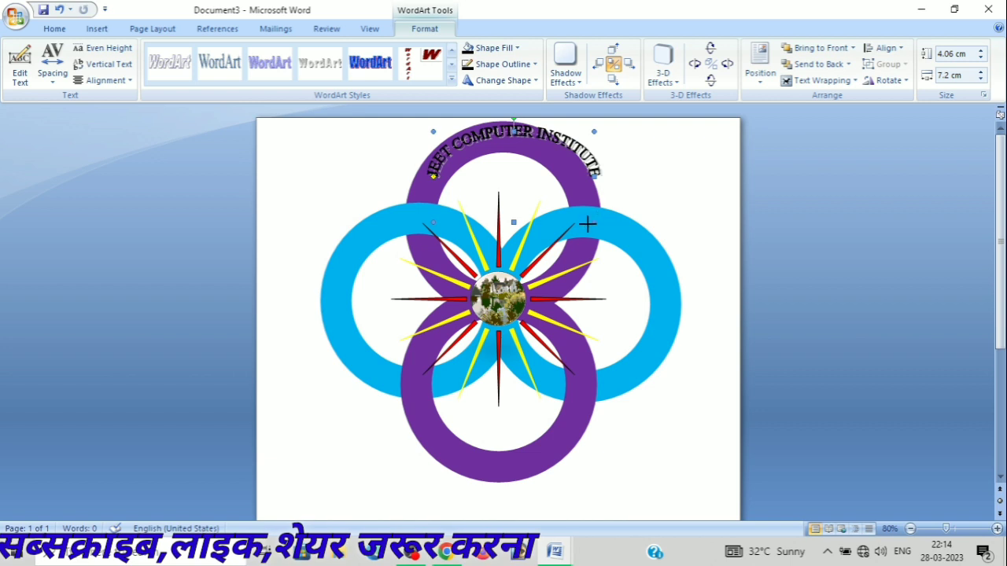
{"action": "left_click_drag", "start_coordinate": [588, 225], "coordinate": [582, 236]}
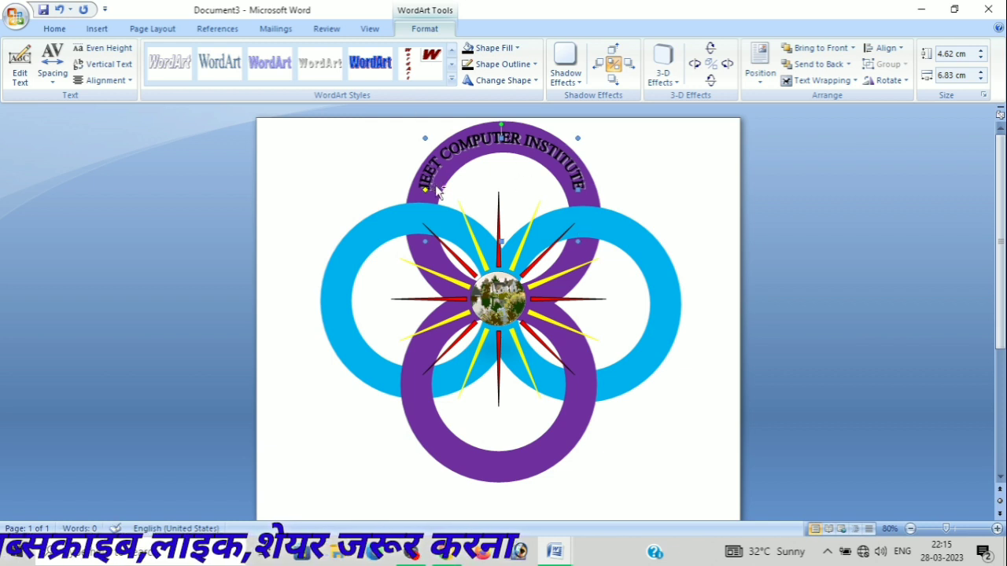
{"action": "left_click_drag", "start_coordinate": [438, 192], "coordinate": [498, 154]}
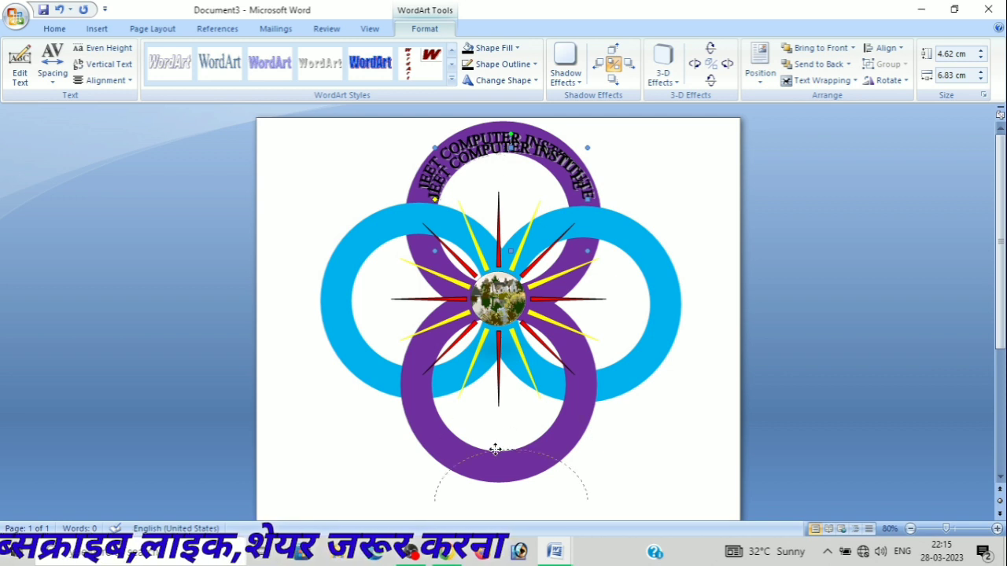
- Try the copied arc on the bottom ring, flip its curve, then move it toward the right ring
{"action": "left_click_drag", "start_coordinate": [480, 467], "coordinate": [482, 468]}
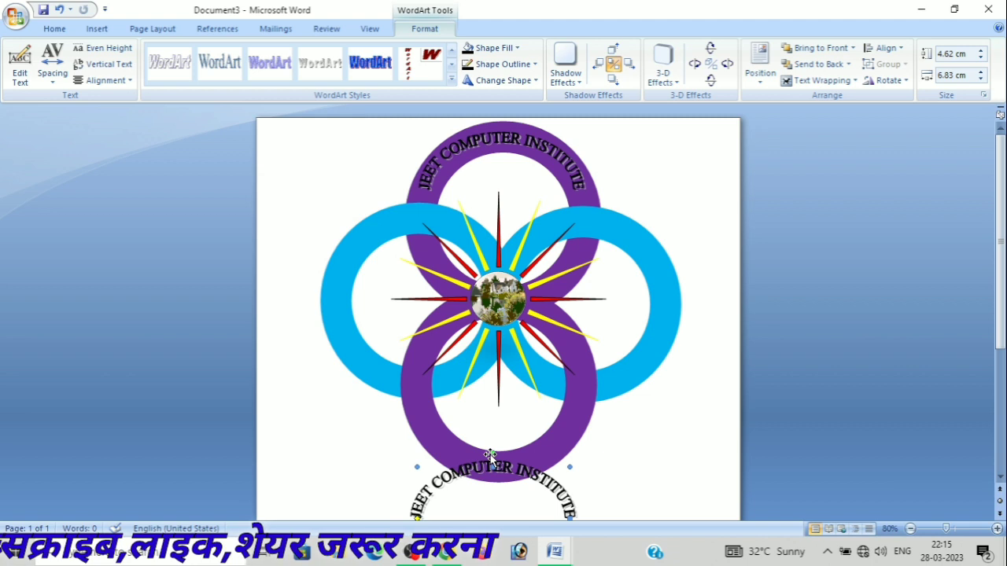
{"action": "scroll", "coordinate": [382, 427], "scroll_direction": "down", "scroll_amount": 5}
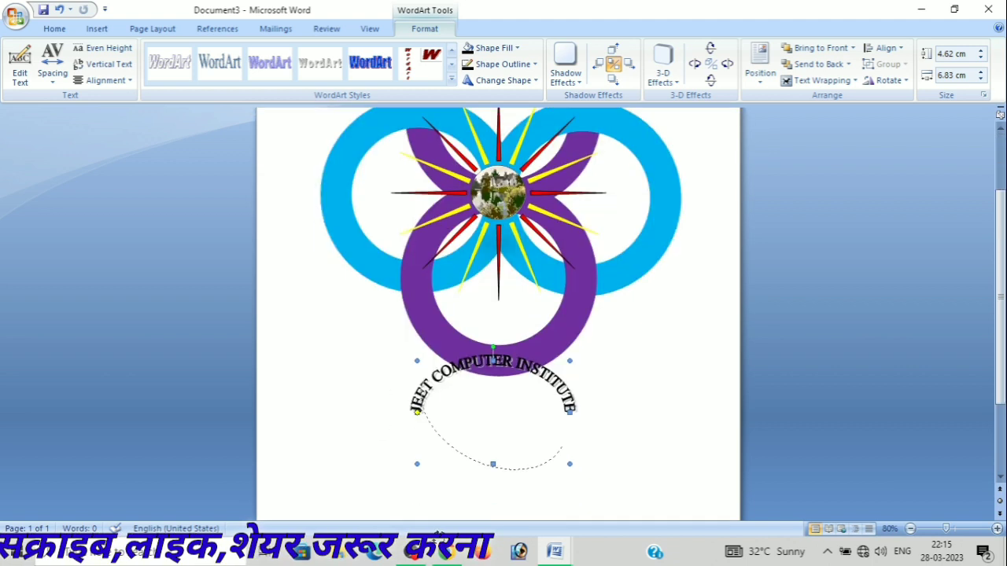
{"action": "left_click_drag", "start_coordinate": [491, 515], "coordinate": [492, 514]}
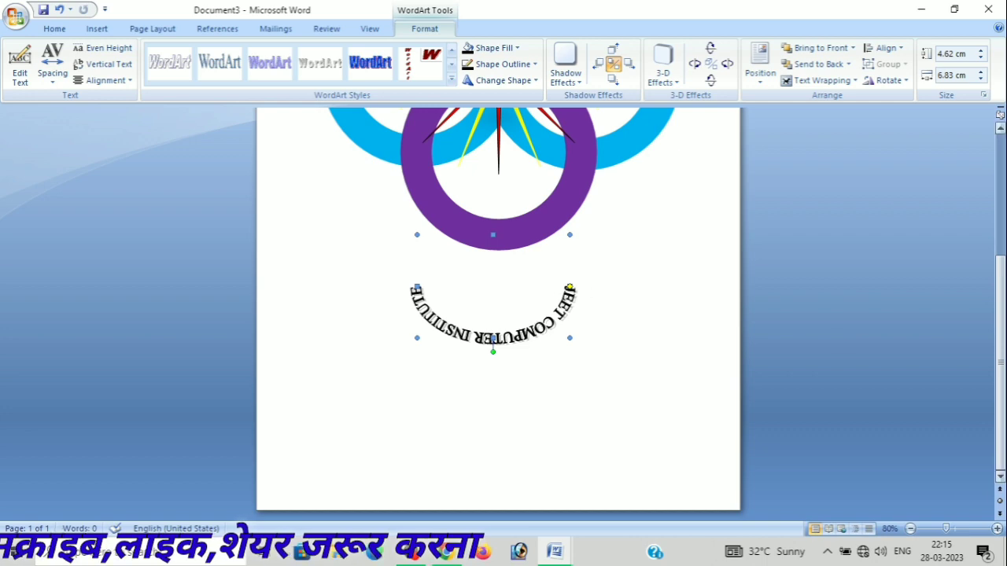
{"action": "scroll", "coordinate": [838, 342], "scroll_direction": "up", "scroll_amount": 5}
{"action": "scroll", "coordinate": [825, 364], "scroll_direction": "down", "scroll_amount": 5}
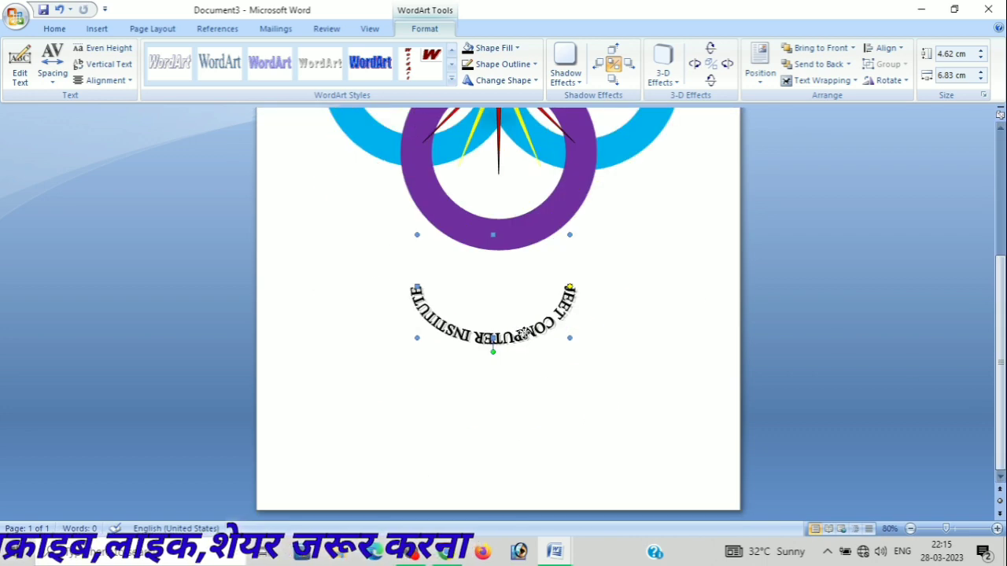
{"action": "left_click_drag", "start_coordinate": [588, 222], "coordinate": [641, 177]}
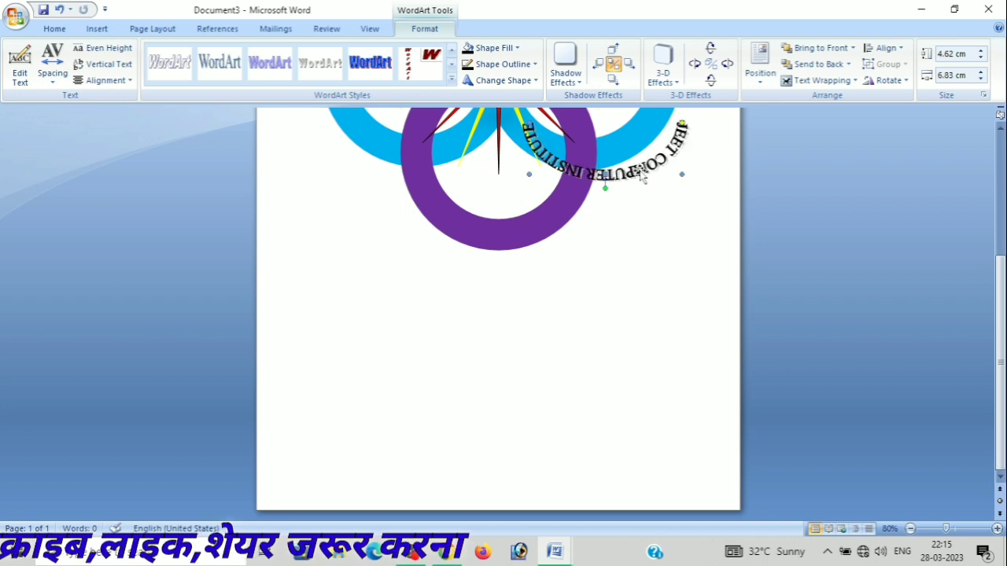
{"action": "scroll", "coordinate": [642, 178], "scroll_direction": "up", "scroll_amount": 5}
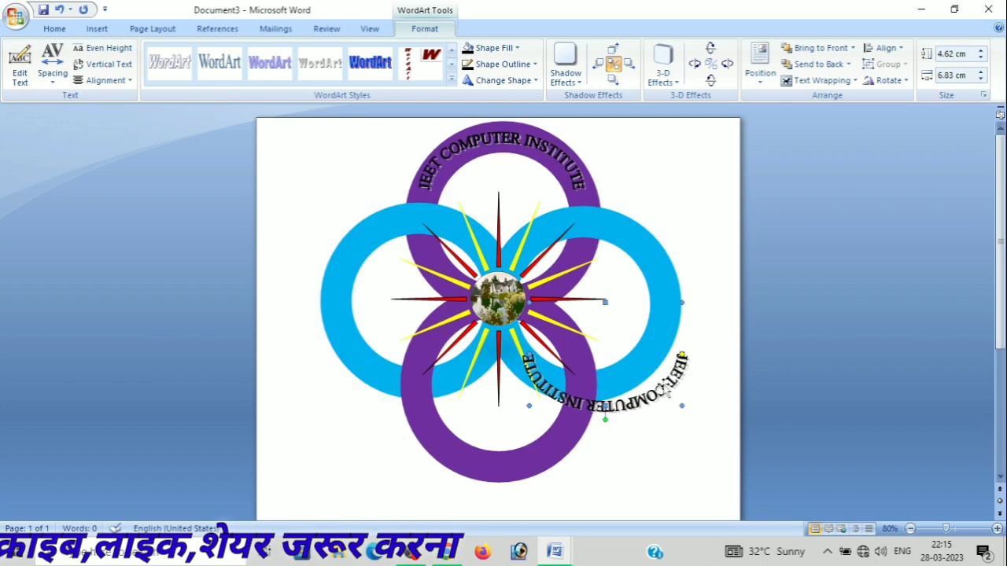
- Rotate the curved copy to follow the right blue ring and nudge it into position
{"action": "mouse_move", "coordinate": [674, 368]}
{"action": "left_mouse_down"}
{"action": "mouse_move", "coordinate": [689, 309]}
{"action": "mouse_move", "coordinate": [696, 314]}
{"action": "left_mouse_up"}
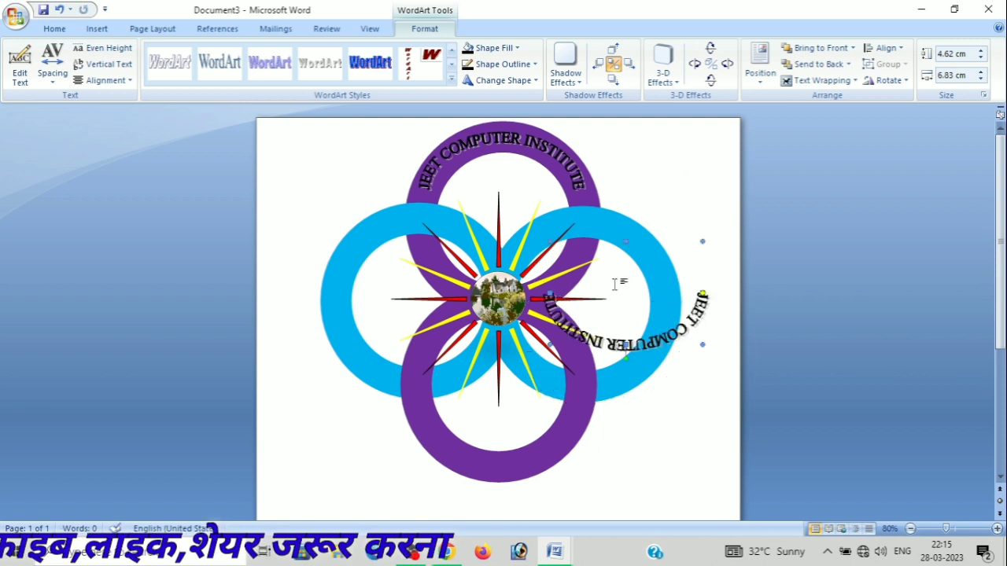
{"action": "left_click_drag", "start_coordinate": [627, 358], "coordinate": [815, 289]}
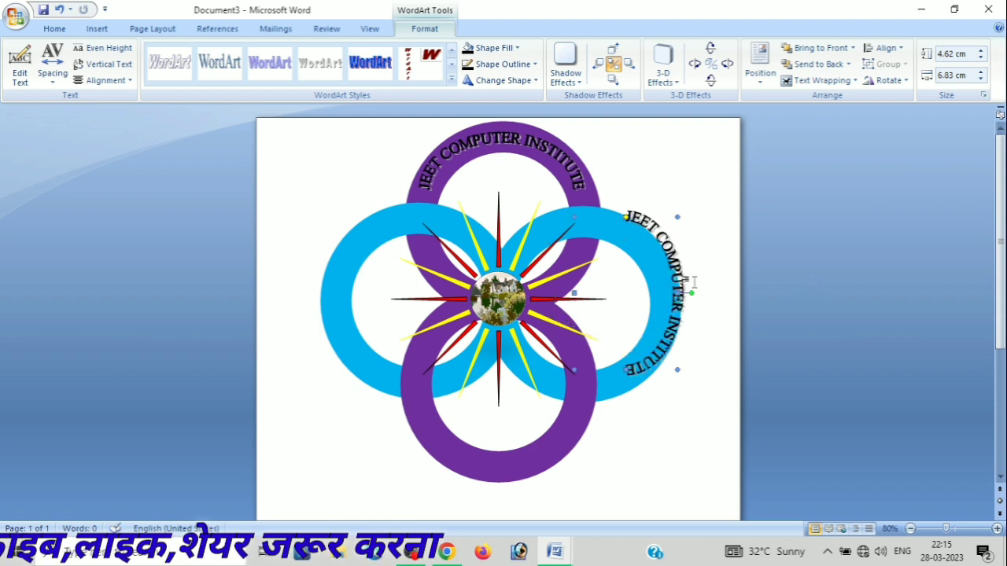
{"action": "key", "text": "Down"}
{"action": "key", "text": "Down"}
{"action": "key", "text": "Down"}
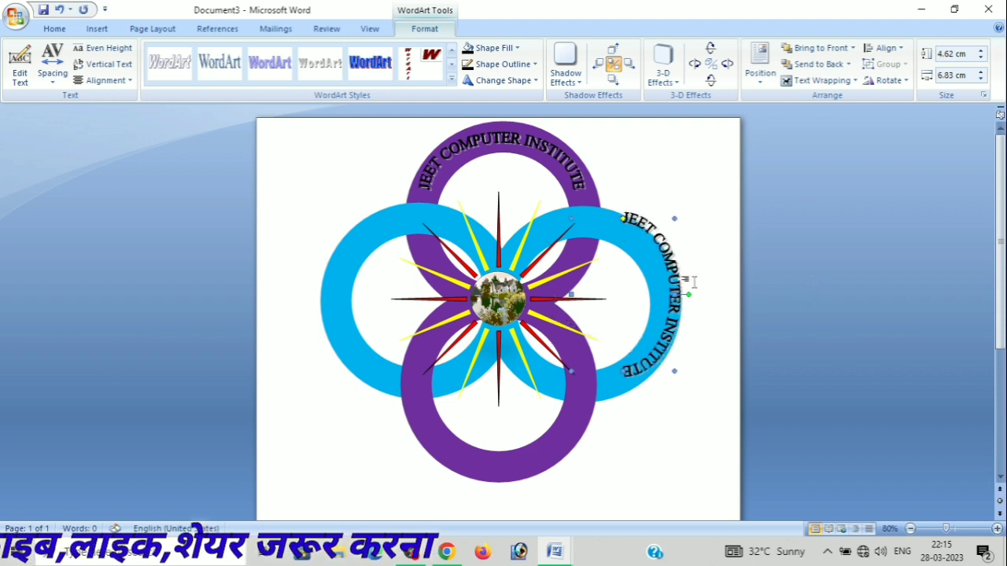
{"action": "key", "text": "Left"}
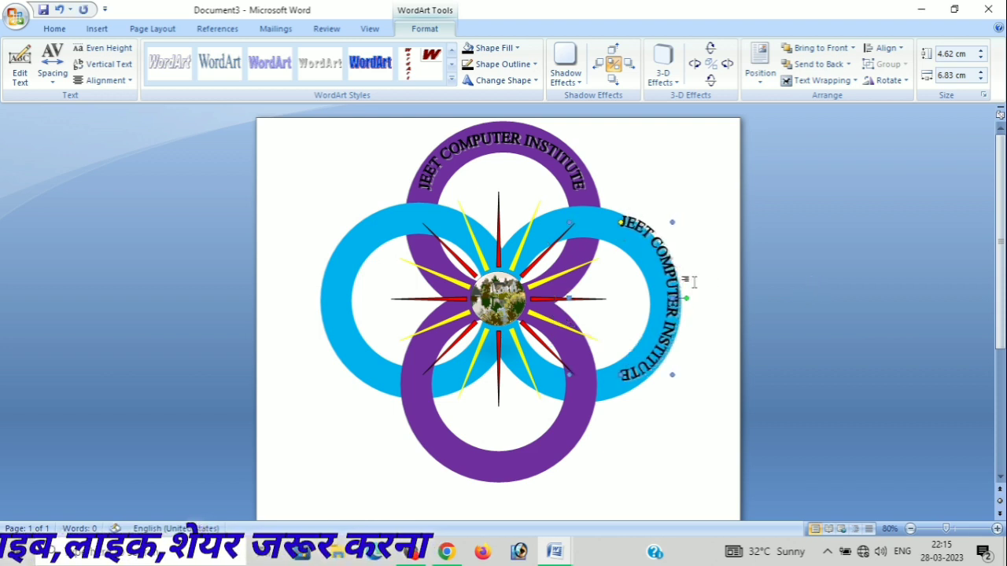
{"action": "key", "text": "Left"}
{"action": "key", "text": "Left"}
{"action": "key", "text": "Left"}
{"action": "key", "text": "Left"}
{"action": "key", "text": "Left"}
{"action": "key", "text": "Left"}
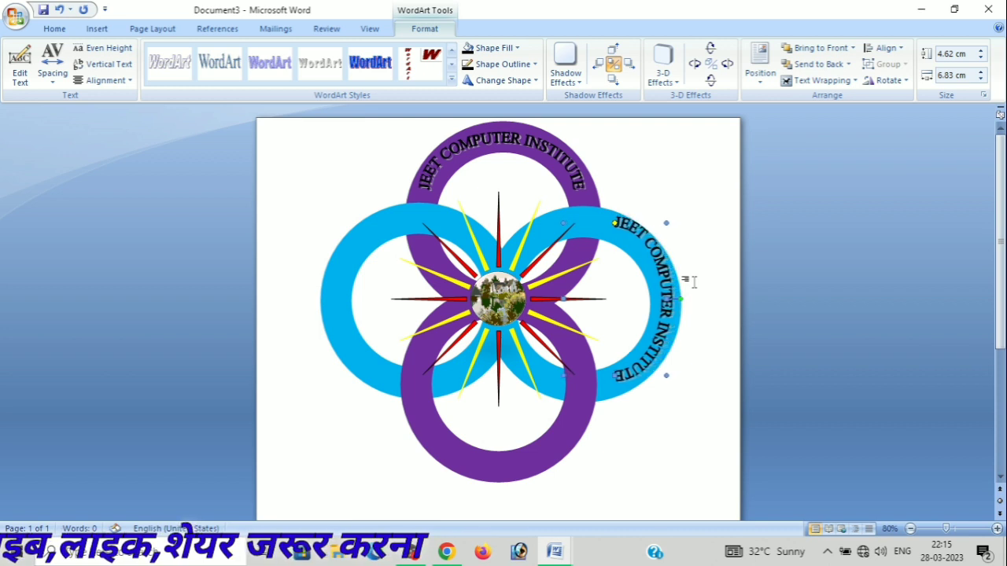
{"action": "key", "text": "Down"}
{"action": "key", "text": "Down"}
{"action": "key", "text": "Down"}
{"action": "key", "text": "Left"}
{"action": "key", "text": "Left"}
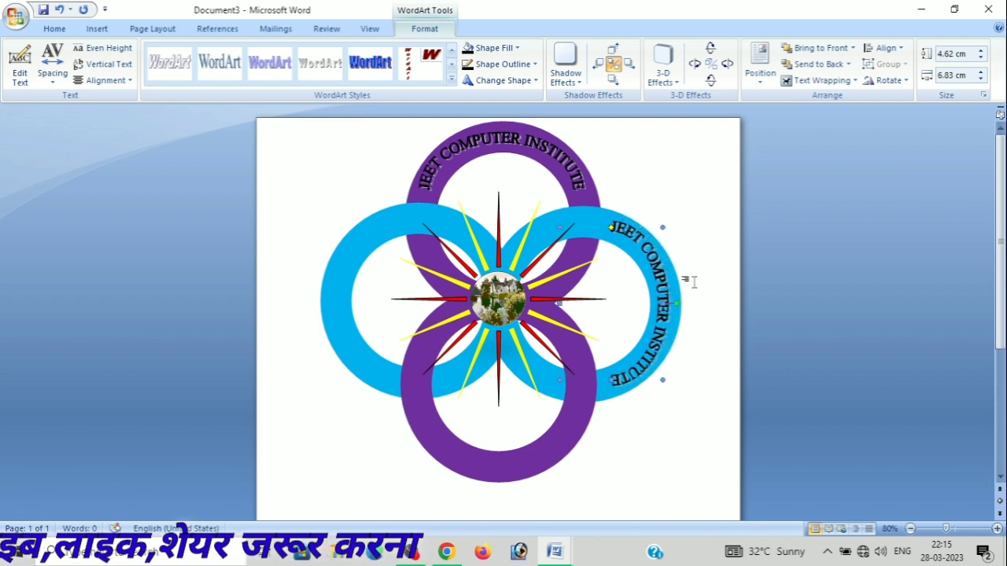
{"action": "key", "text": "Left"}
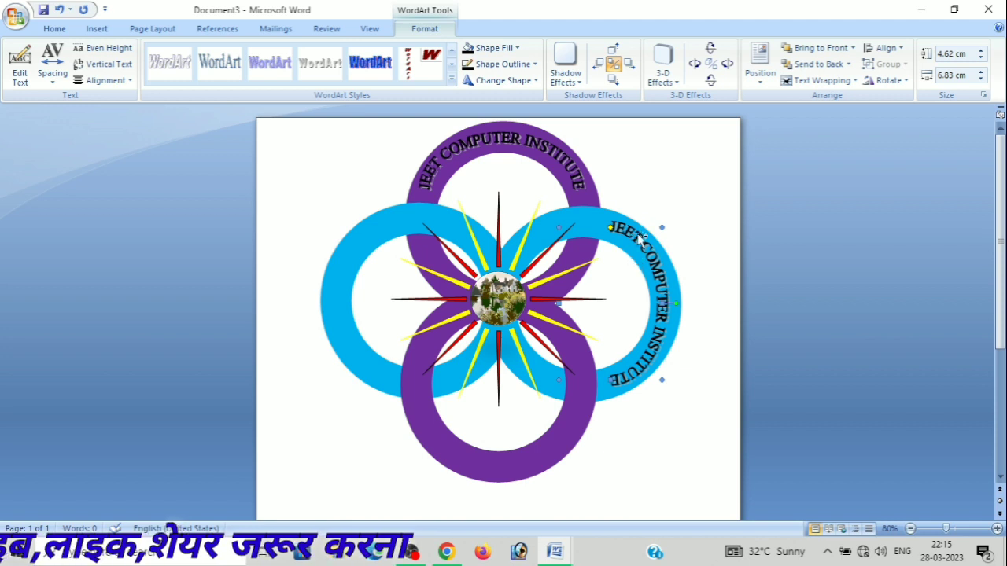
- Copy the arched title onto the left blue ring, rotated about 180° and nudged into place
{"action": "left_click_drag", "start_coordinate": [642, 238], "coordinate": [669, 303]}
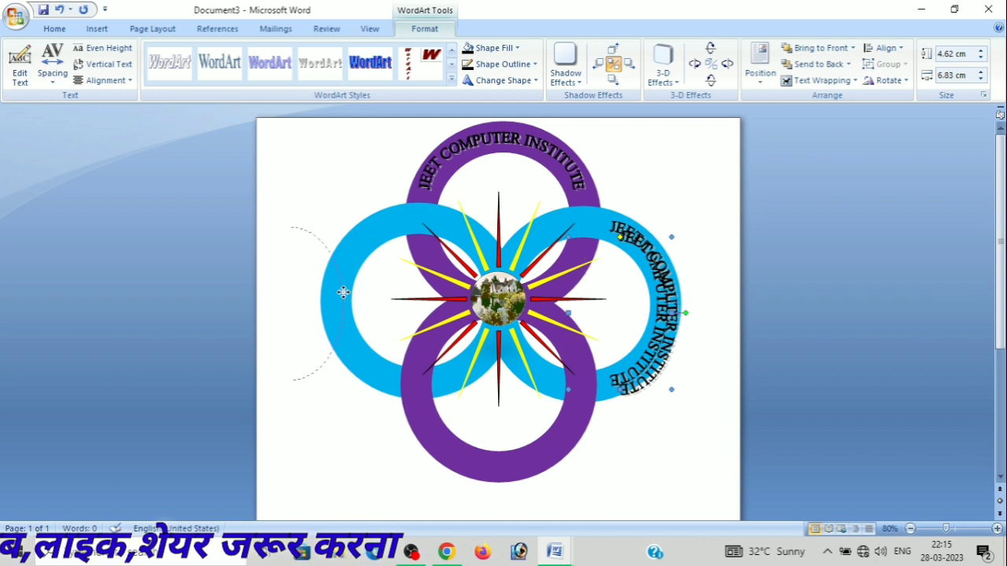
{"action": "left_click_drag", "start_coordinate": [387, 292], "coordinate": [344, 293]}
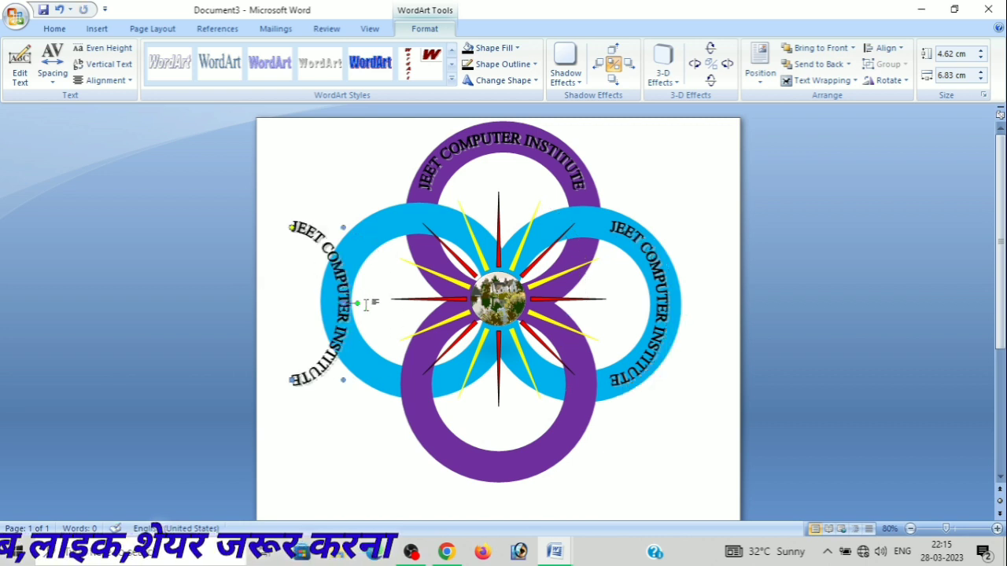
{"action": "left_click_drag", "start_coordinate": [359, 305], "coordinate": [248, 282]}
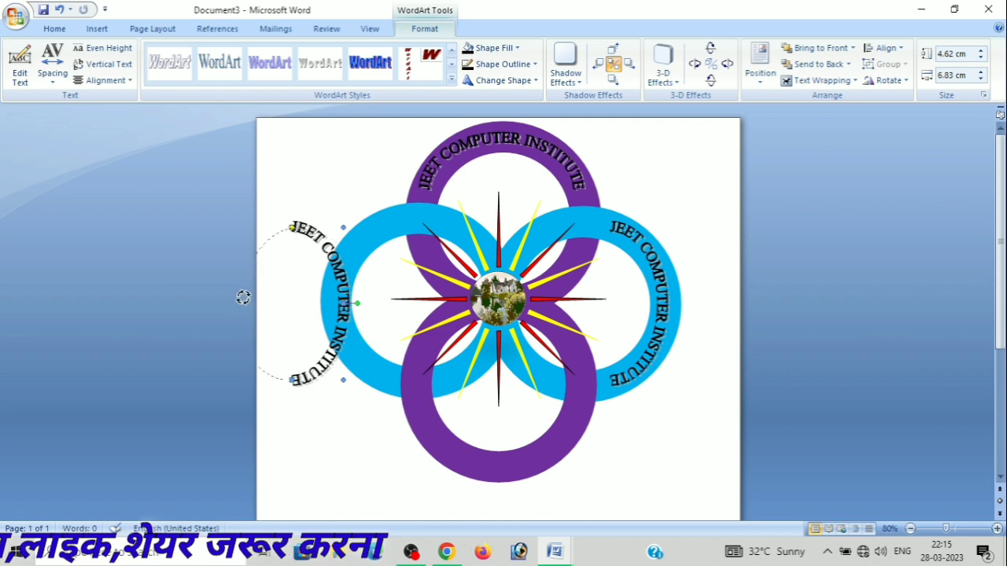
{"action": "left_click_drag", "start_coordinate": [248, 282], "coordinate": [244, 303]}
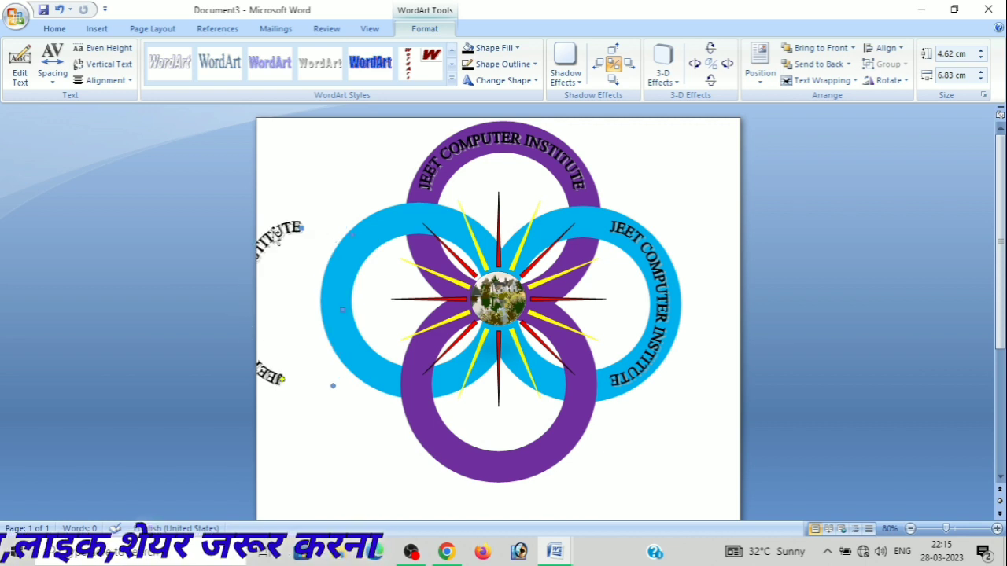
{"action": "mouse_move", "coordinate": [272, 233]}
{"action": "left_mouse_down"}
{"action": "mouse_move", "coordinate": [360, 232]}
{"action": "mouse_move", "coordinate": [377, 244]}
{"action": "left_mouse_up"}
{"action": "key", "text": "ctrl+Right"}
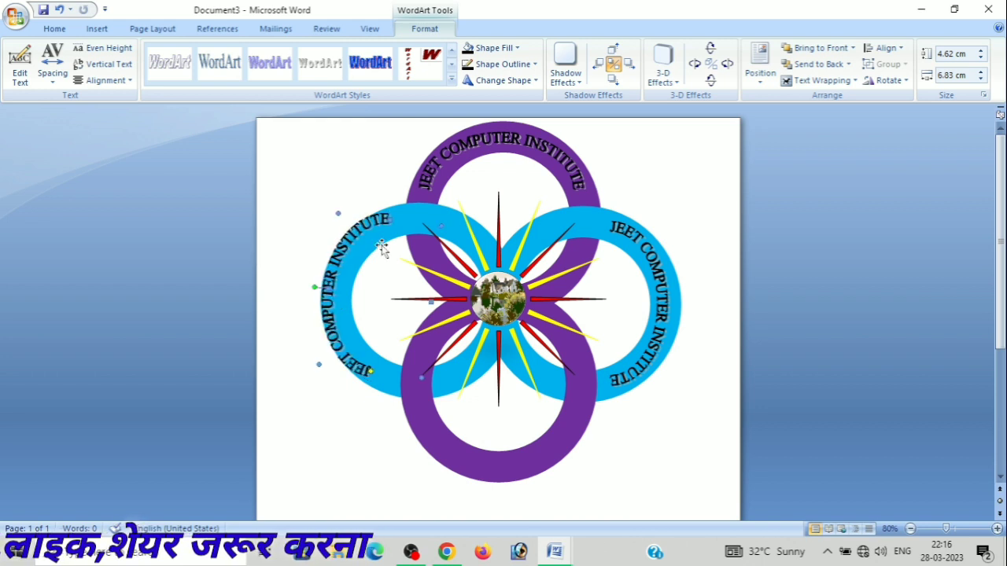
{"action": "key", "text": "ctrl+Right"}
{"action": "key", "text": "ctrl+Right"}
{"action": "key", "text": "ctrl+Right"}
{"action": "key", "text": "ctrl+Right"}
{"action": "key", "text": "ctrl+Right"}
{"action": "key", "text": "ctrl+Right"}
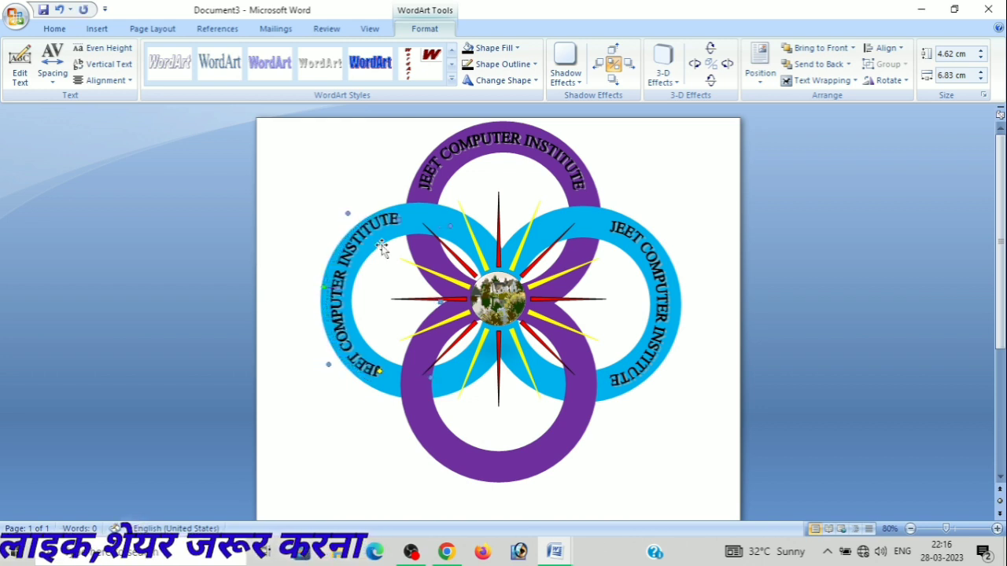
{"action": "key", "text": "ctrl+Right"}
{"action": "key", "text": "ctrl+Right"}
{"action": "left_click", "coordinate": [362, 460]}
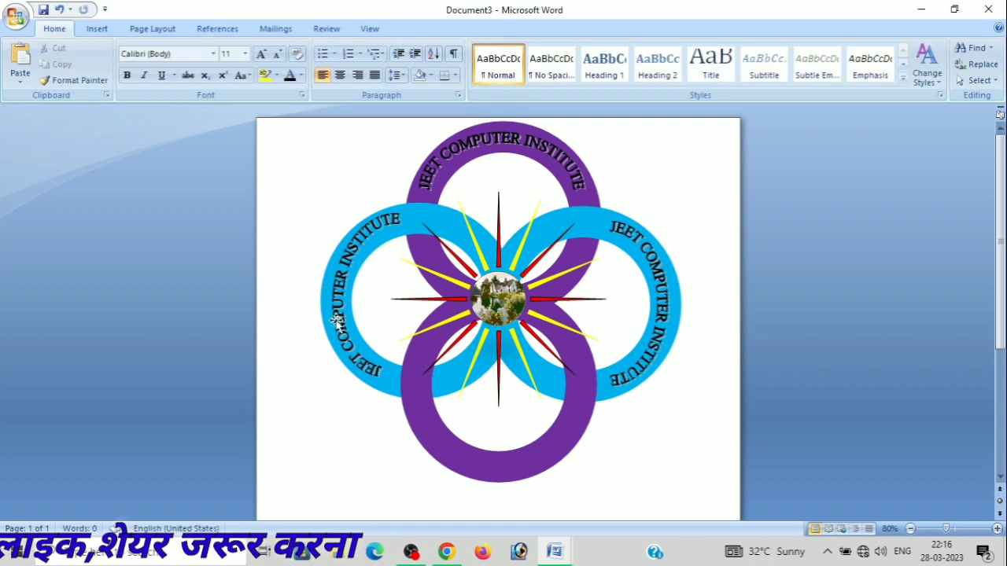
- Insert a plain-style WordArt reading 'JEET COMPUTER INSTITUTE', 1.42 × 16.49 cm
{"action": "left_click", "coordinate": [97, 30]}
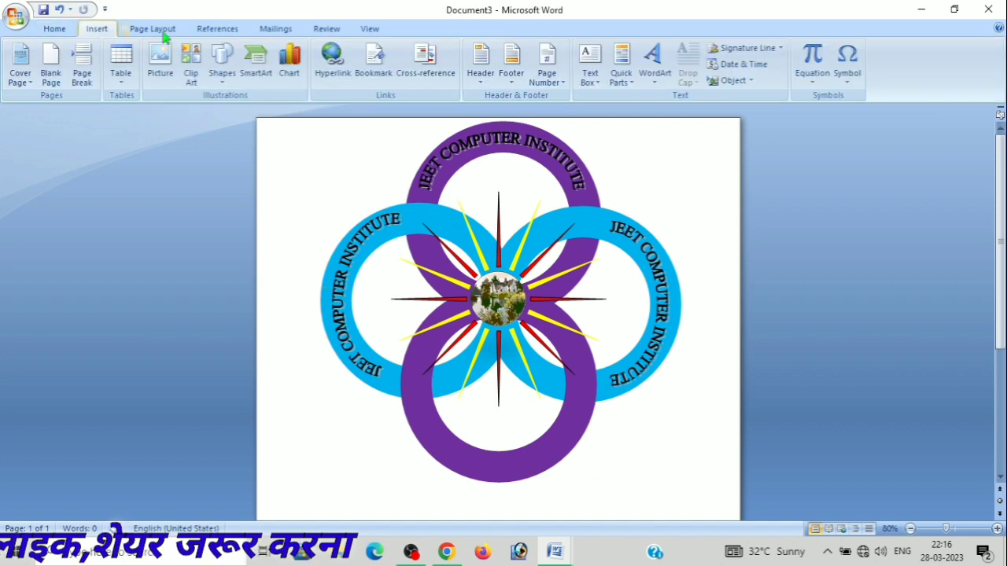
{"action": "left_click", "coordinate": [651, 77]}
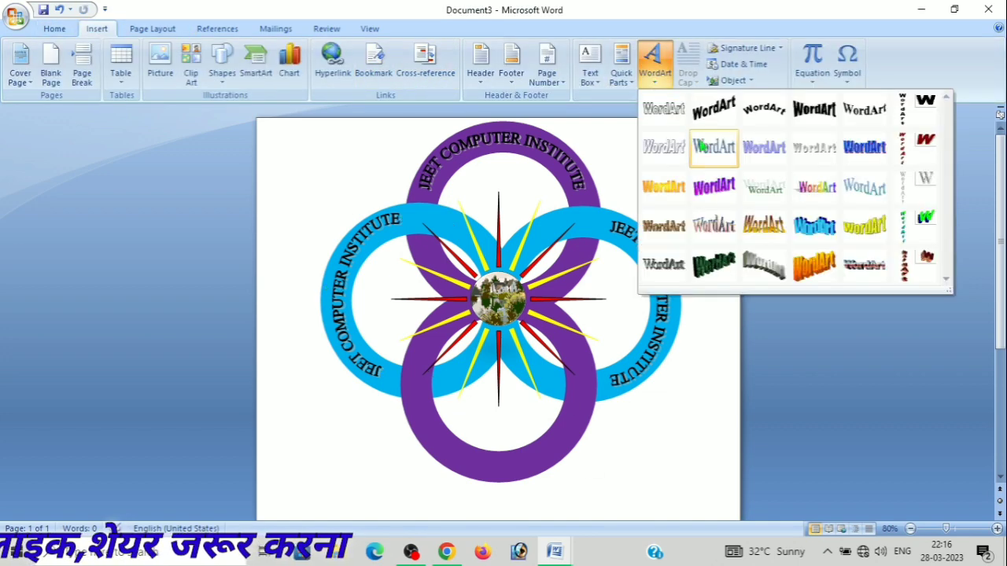
{"action": "left_click", "coordinate": [714, 143]}
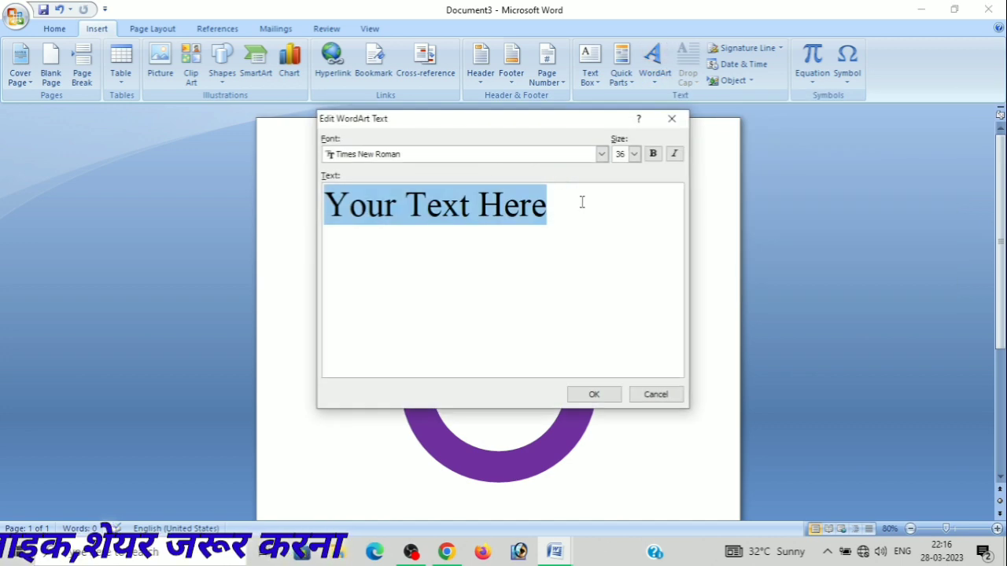
{"action": "type", "text": "JEET "}
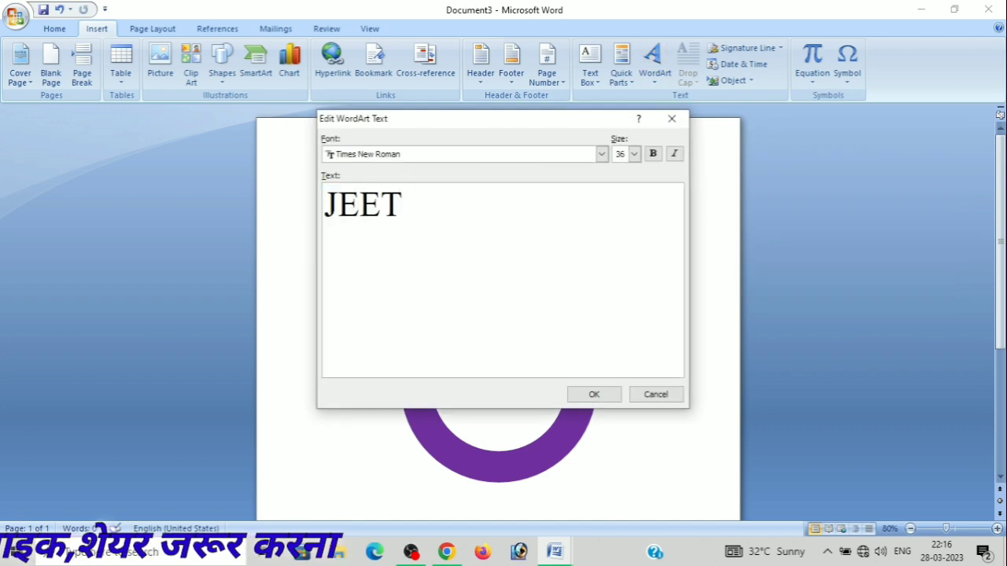
{"action": "type", "text": "COMP"}
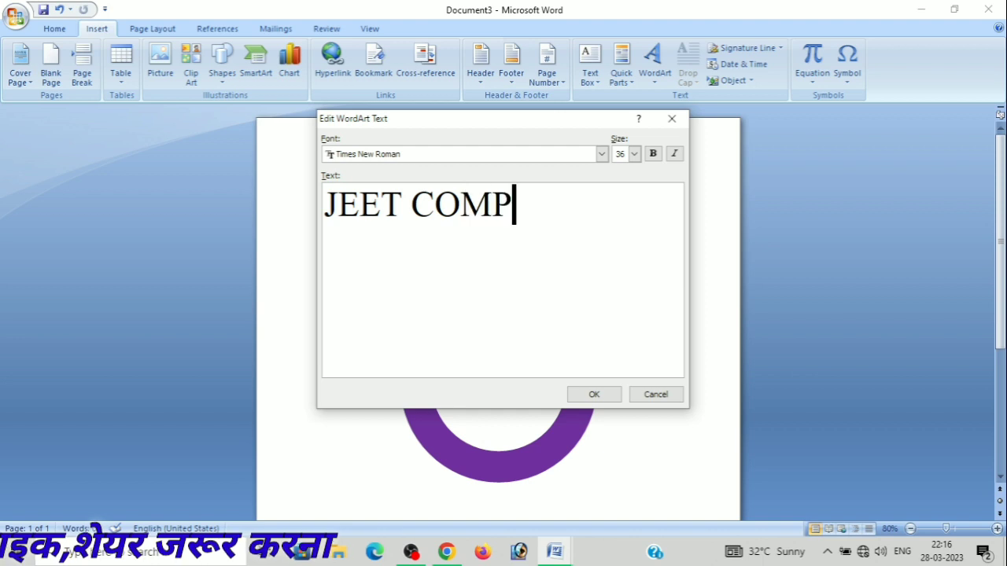
{"action": "type", "text": "UTER I"}
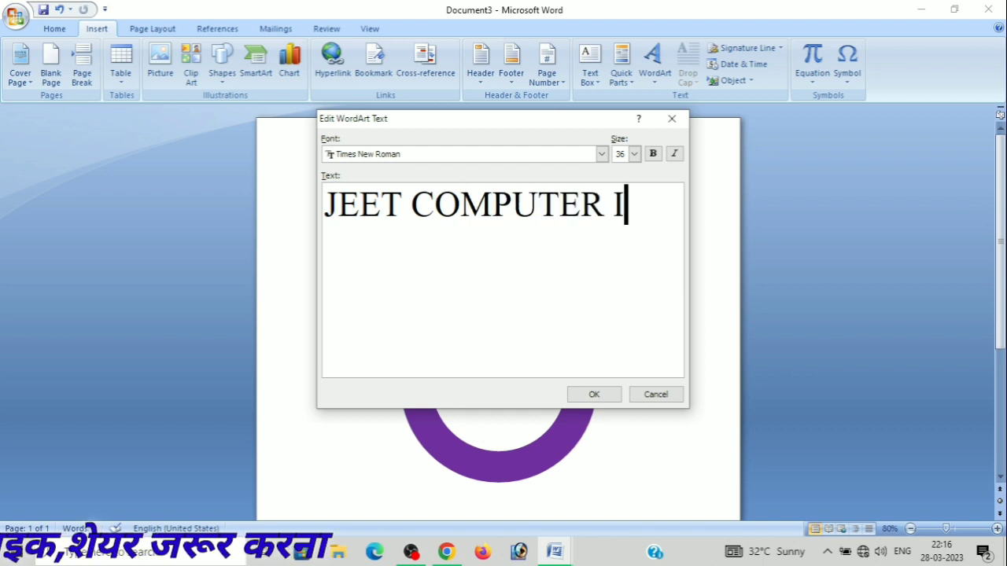
{"action": "type", "text": "NSTITUT"}
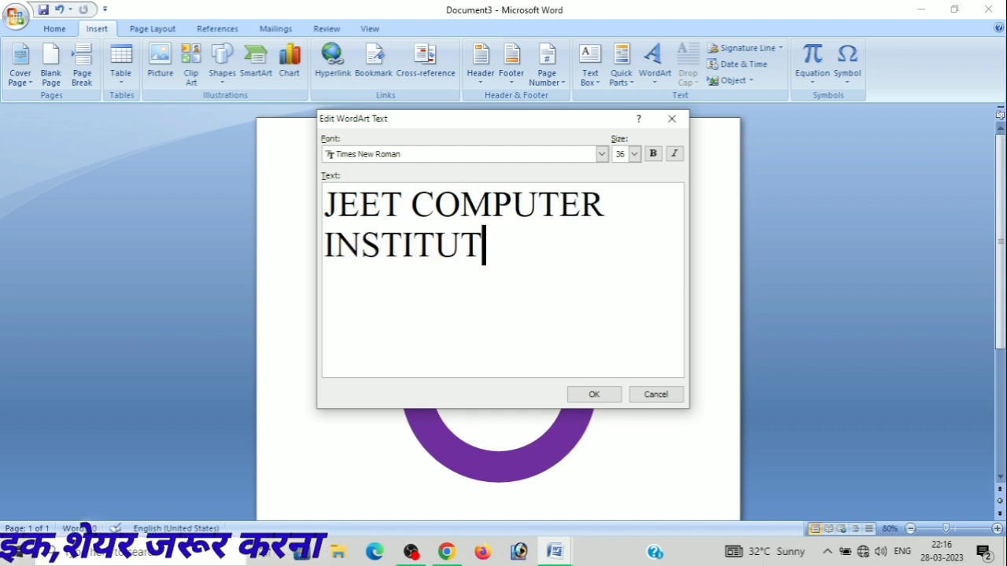
{"action": "type", "text": "E"}
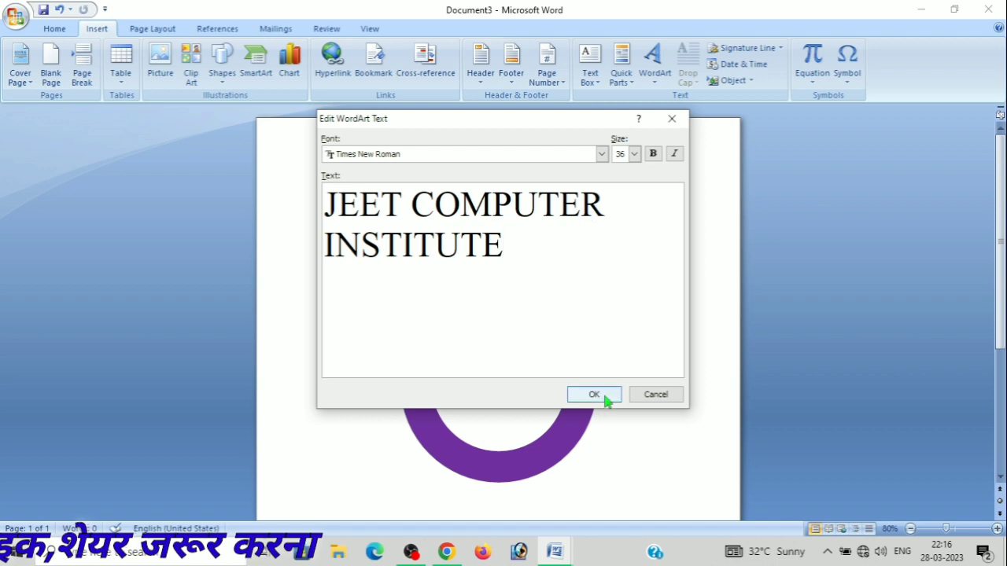
{"action": "left_click", "coordinate": [606, 398]}
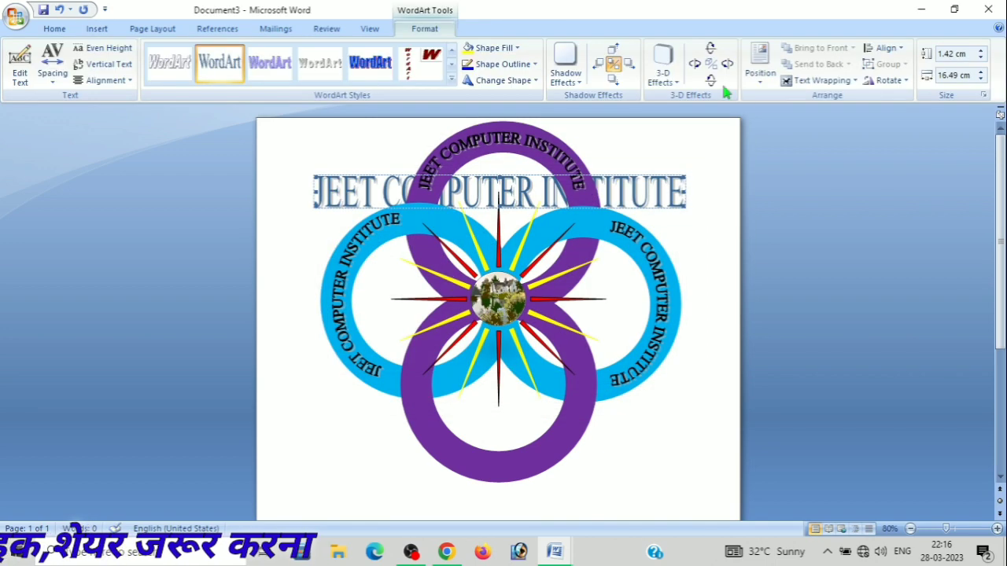
- Float the fourth WordArt in front of text, keeping the top arc text on its purple ring
{"action": "left_click", "coordinate": [792, 84]}
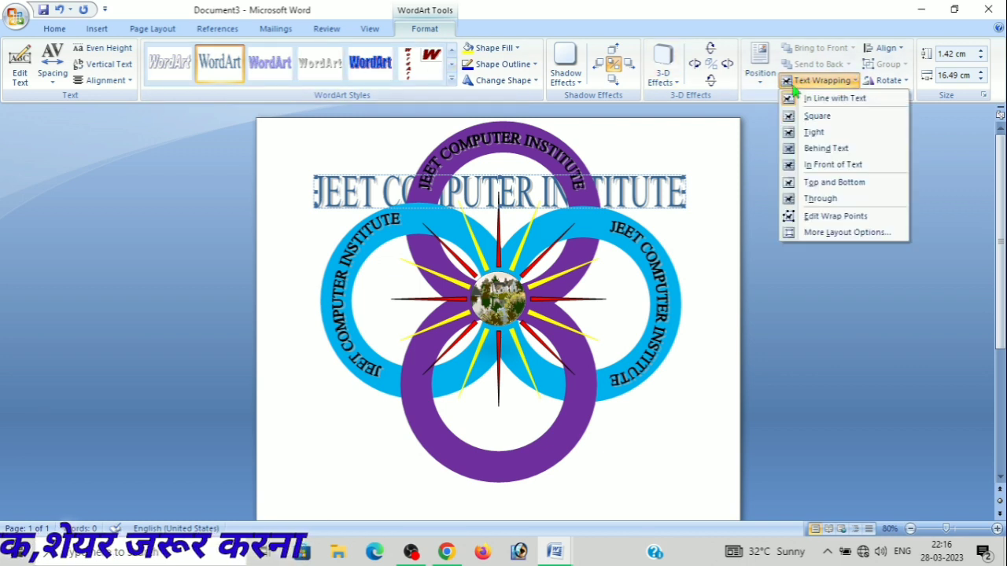
{"action": "left_click", "coordinate": [812, 166]}
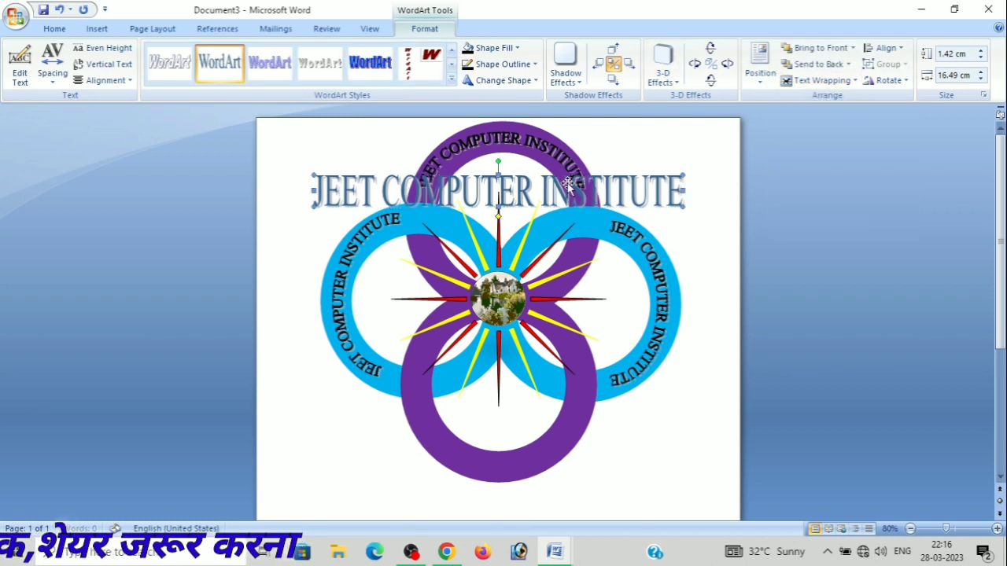
{"action": "left_click_drag", "start_coordinate": [570, 183], "coordinate": [572, 240]}
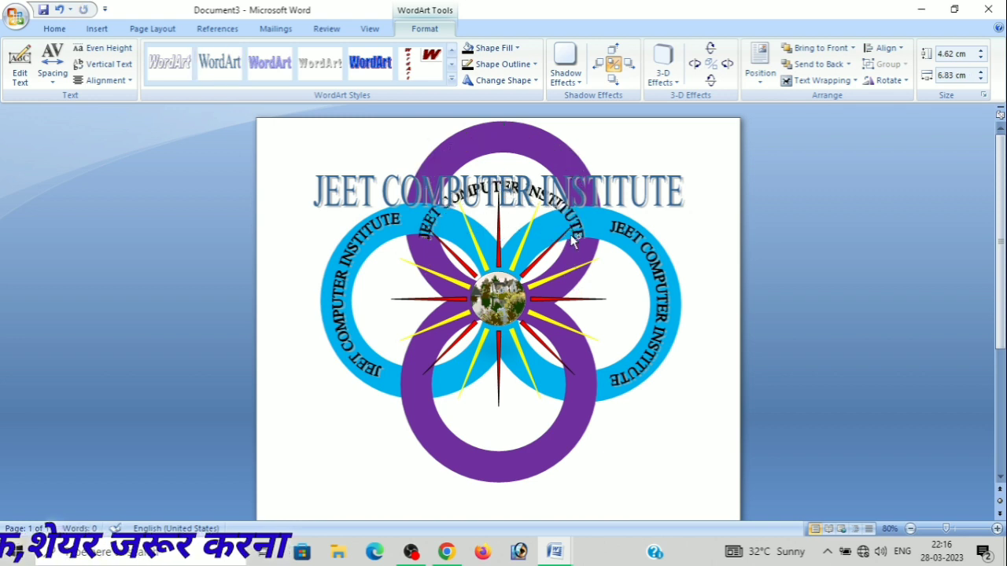
{"action": "left_click_drag", "start_coordinate": [570, 234], "coordinate": [570, 186]}
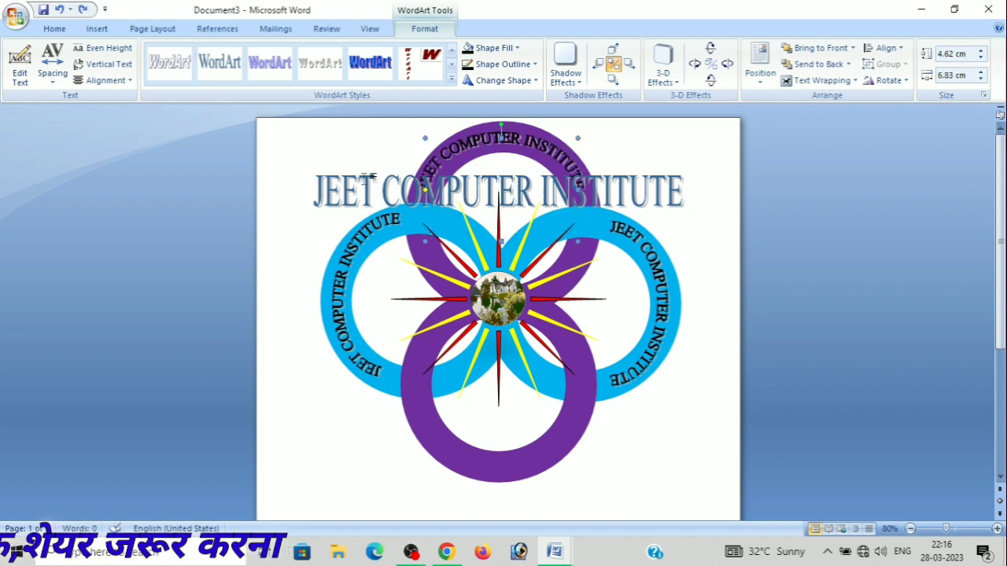
- Move the straight WordArt to the bottom purple ring's left side and undo the style change
{"action": "left_click_drag", "start_coordinate": [366, 182], "coordinate": [373, 430]}
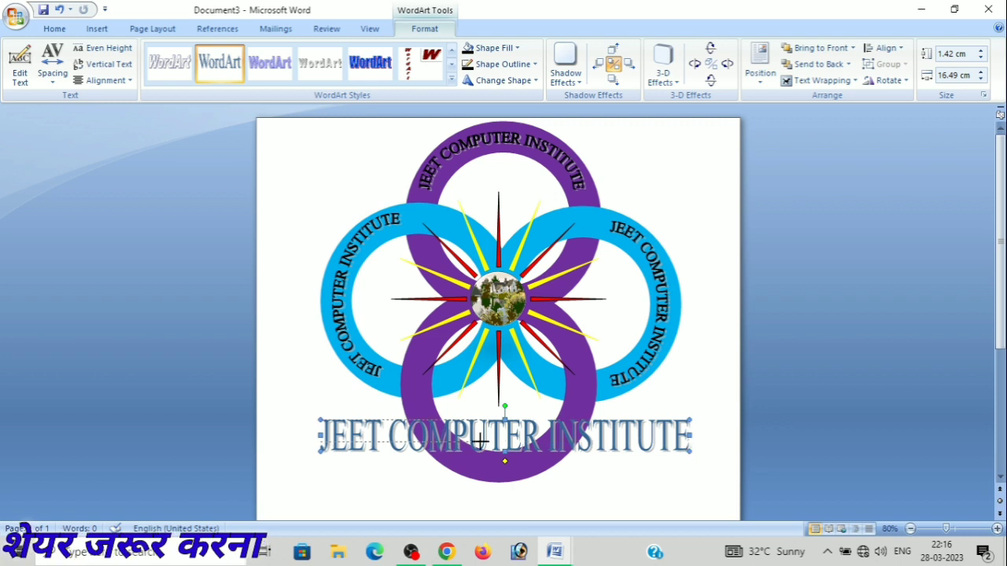
{"action": "mouse_move", "coordinate": [480, 443]}
{"action": "left_mouse_down"}
{"action": "mouse_move", "coordinate": [464, 437]}
{"action": "mouse_move", "coordinate": [476, 432]}
{"action": "left_mouse_up"}
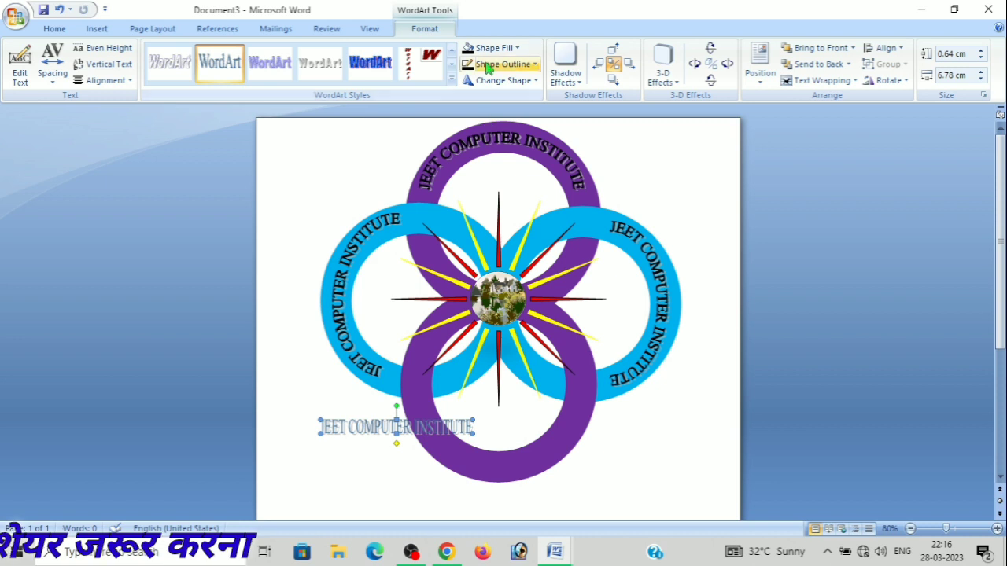
{"action": "key", "text": "ctrl+z"}
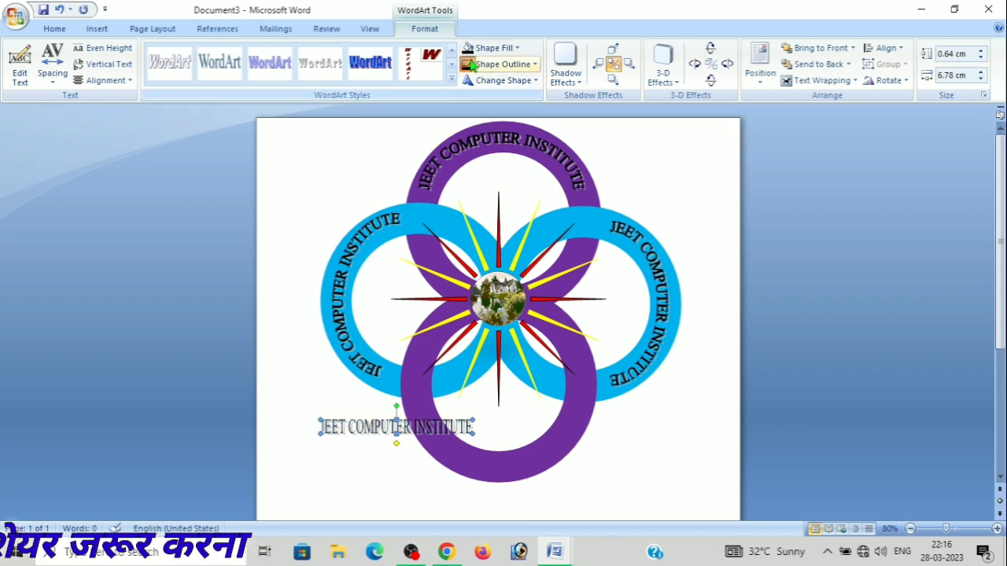
- Arch the fourth title with Change Shape and bend it along the bottom purple ring at 3.9 × 6.59 cm
{"action": "left_click", "coordinate": [518, 82]}
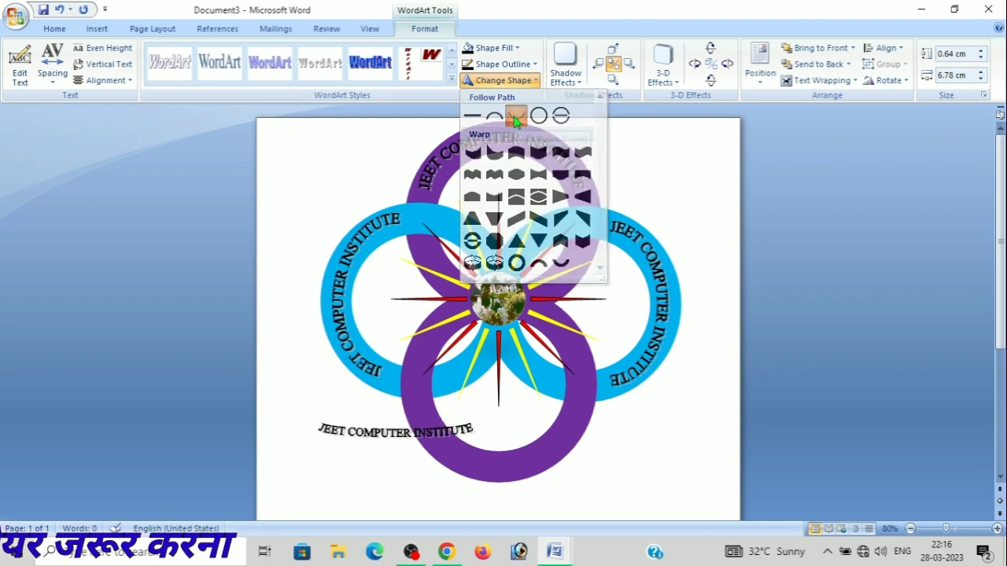
{"action": "left_click", "coordinate": [363, 445]}
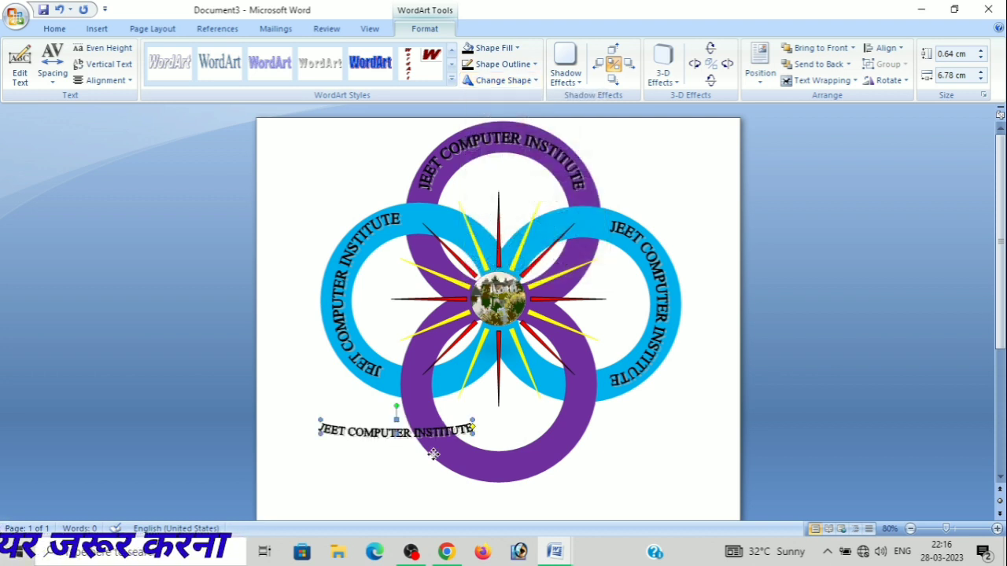
{"action": "left_click_drag", "start_coordinate": [462, 467], "coordinate": [462, 468]}
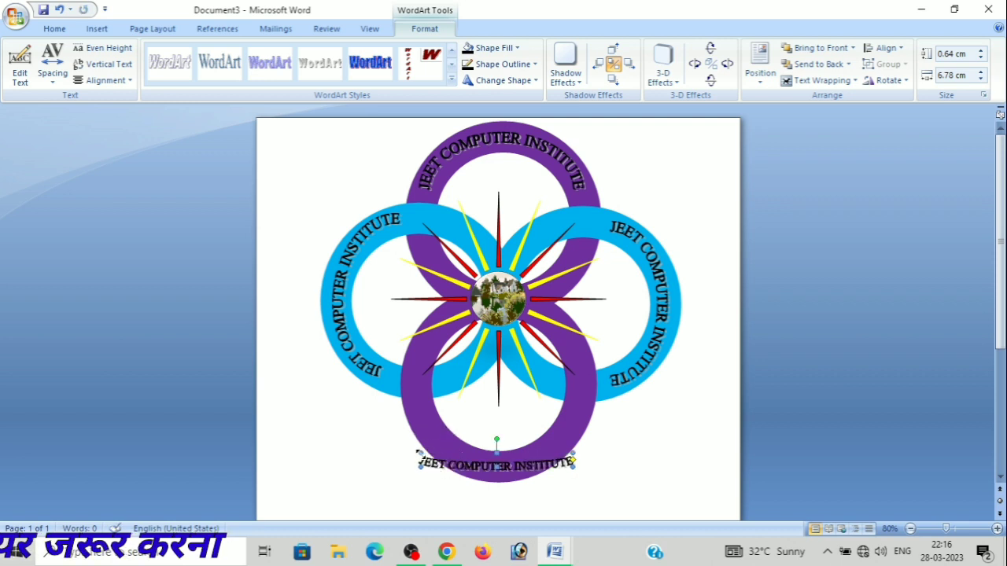
{"action": "left_click_drag", "start_coordinate": [425, 377], "coordinate": [426, 378]}
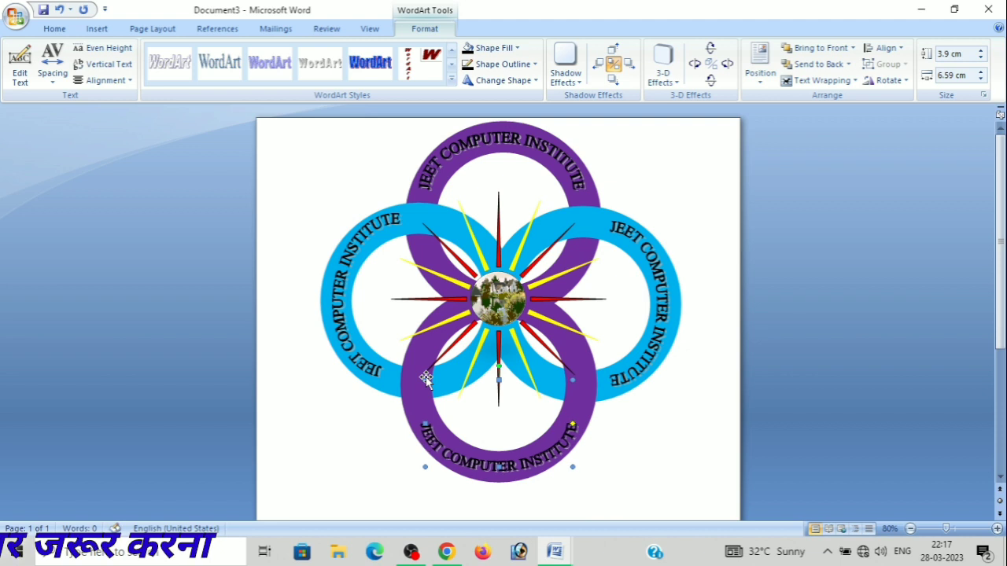
{"action": "left_click", "coordinate": [357, 398]}
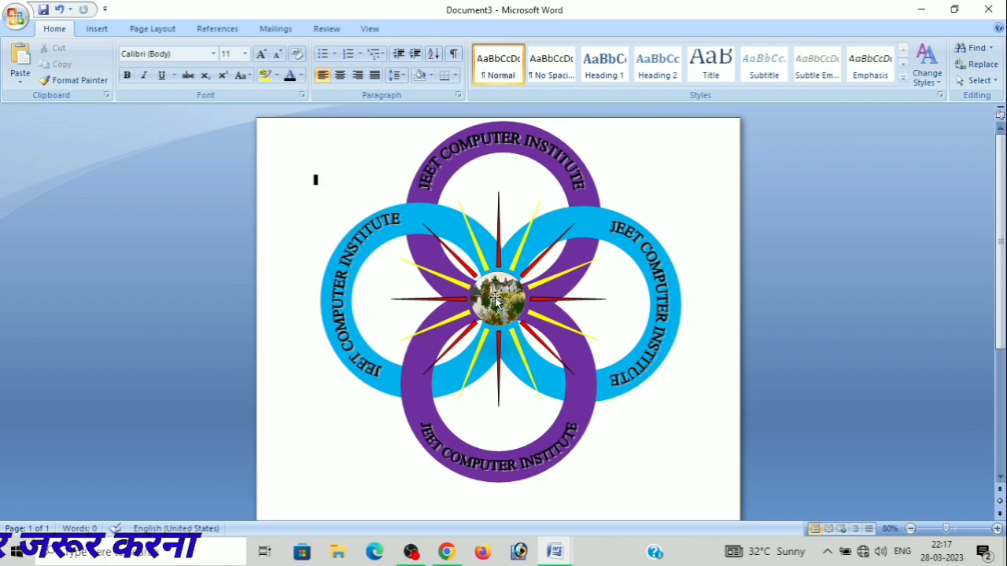
- Insert a rainbow-style WordArt reading 'JEET' at the page's upper left
{"action": "left_click", "coordinate": [97, 28]}
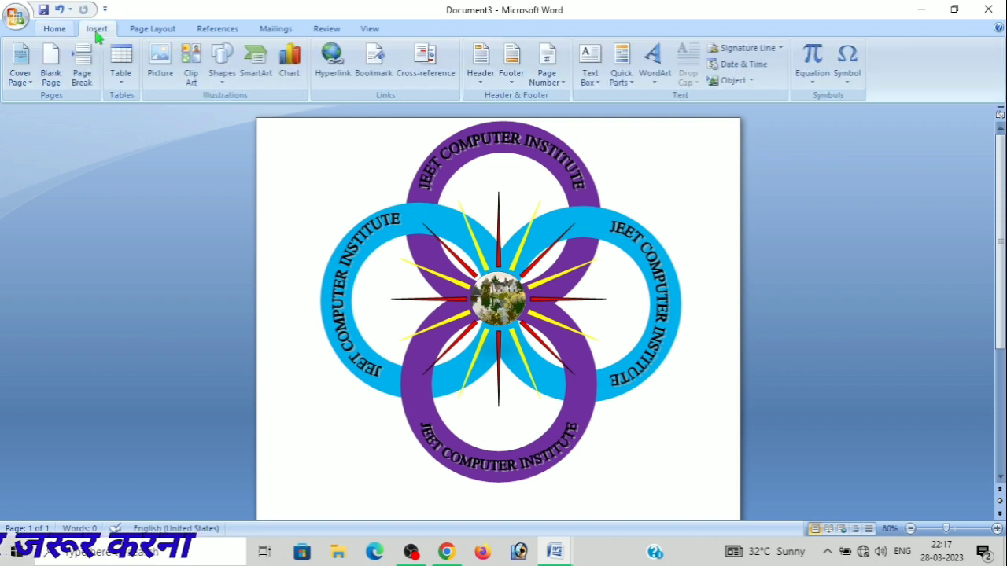
{"action": "left_click", "coordinate": [653, 67]}
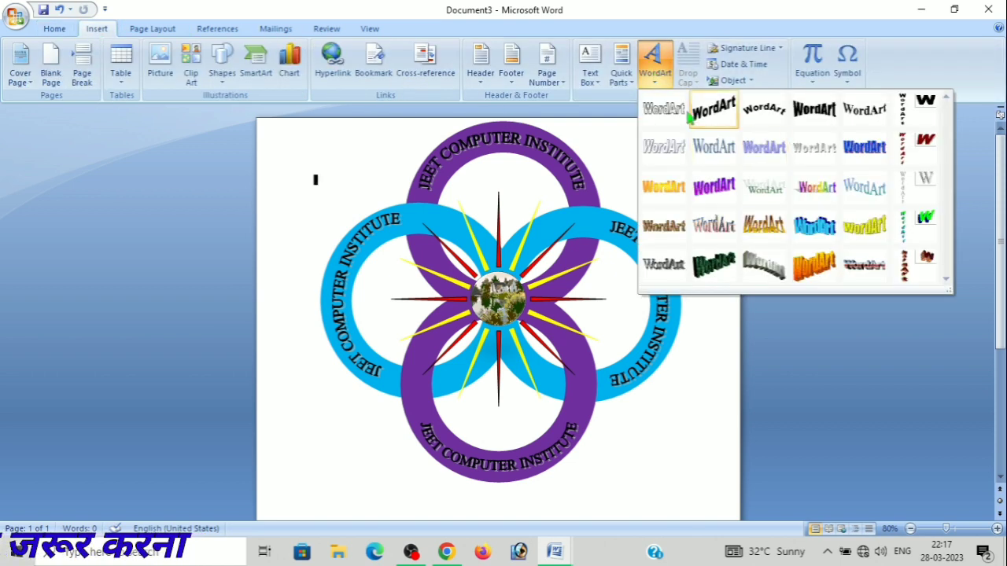
{"action": "left_click", "coordinate": [814, 189]}
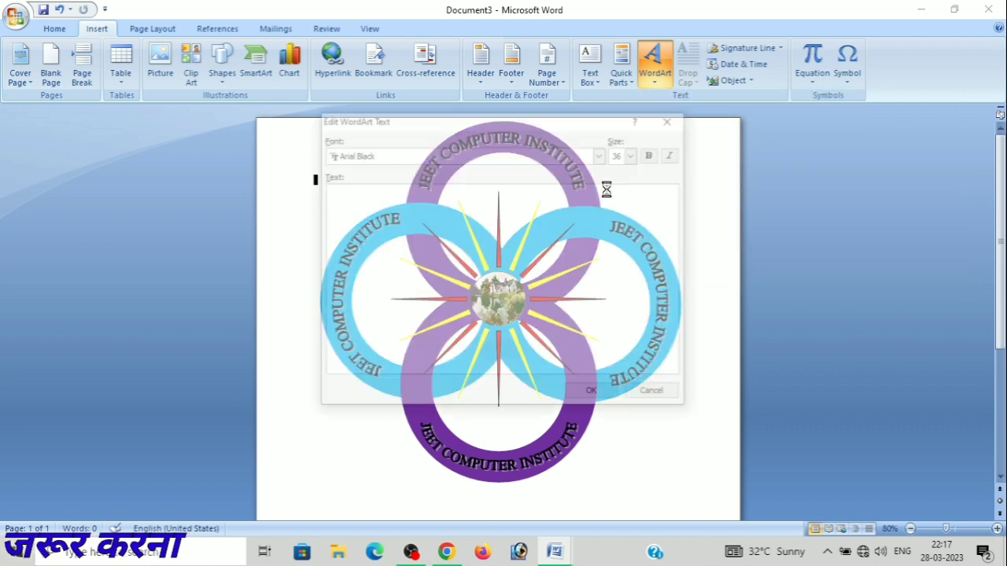
{"action": "type", "text": "JEE"}
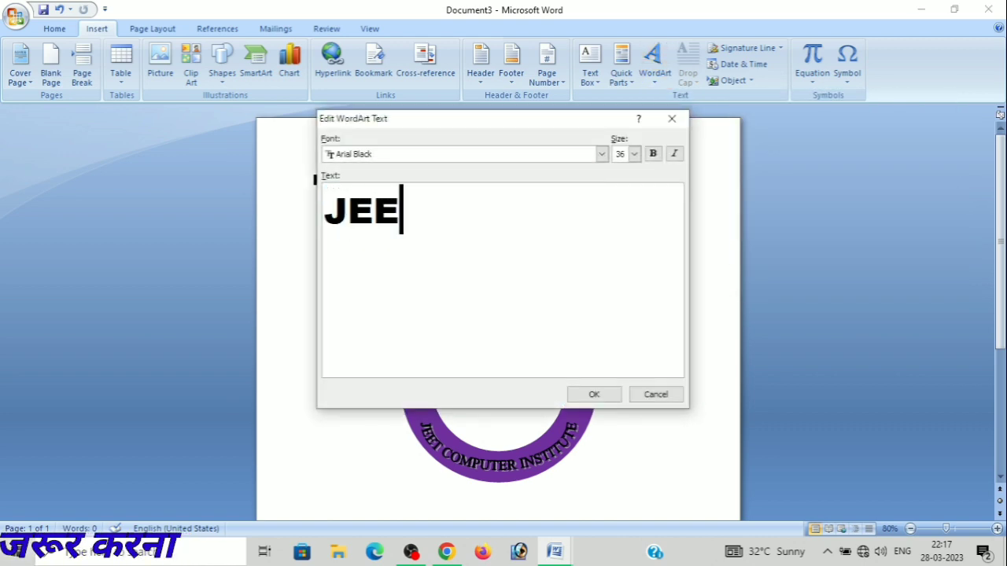
{"action": "type", "text": "T"}
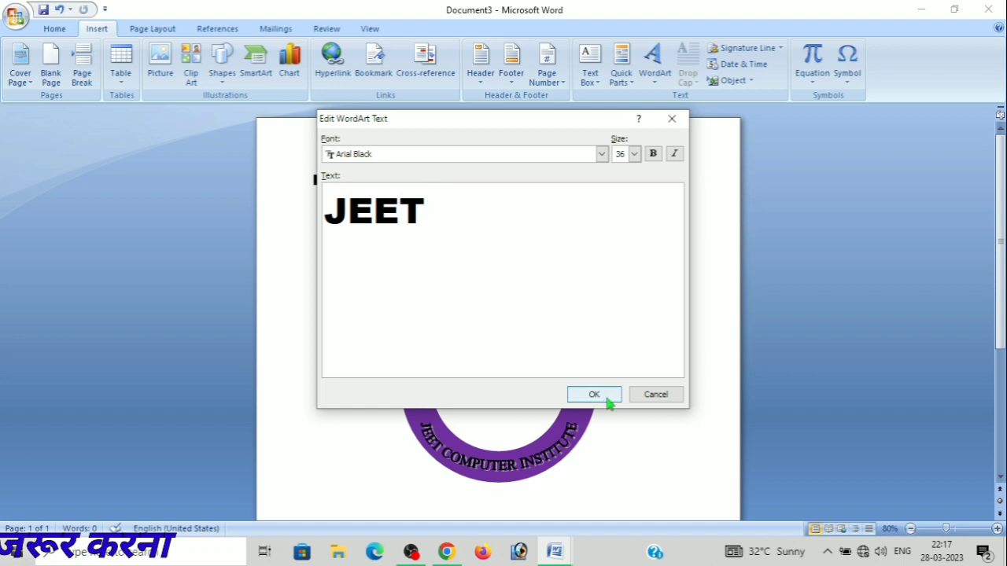
{"action": "left_click", "coordinate": [604, 399]}
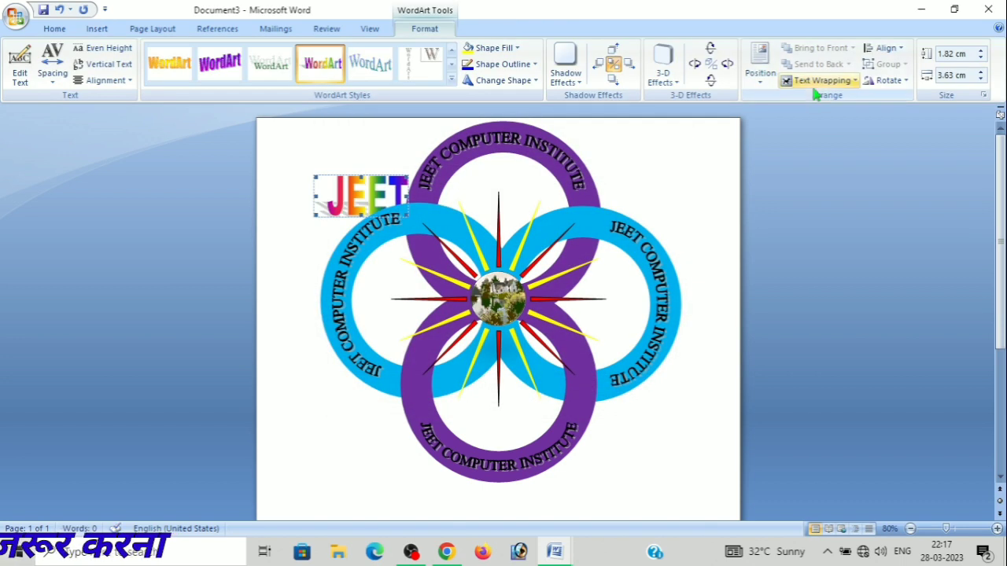
- Float the JEET WordArt in front of text and drag it onto the centre picture
{"action": "left_click", "coordinate": [822, 81]}
{"action": "left_click", "coordinate": [814, 165]}
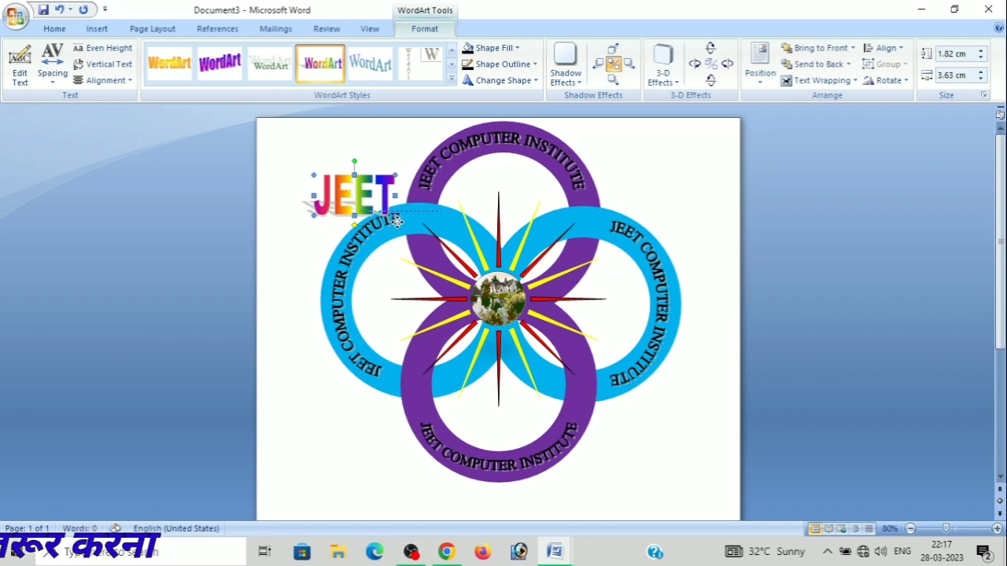
{"action": "left_click_drag", "start_coordinate": [396, 222], "coordinate": [550, 332]}
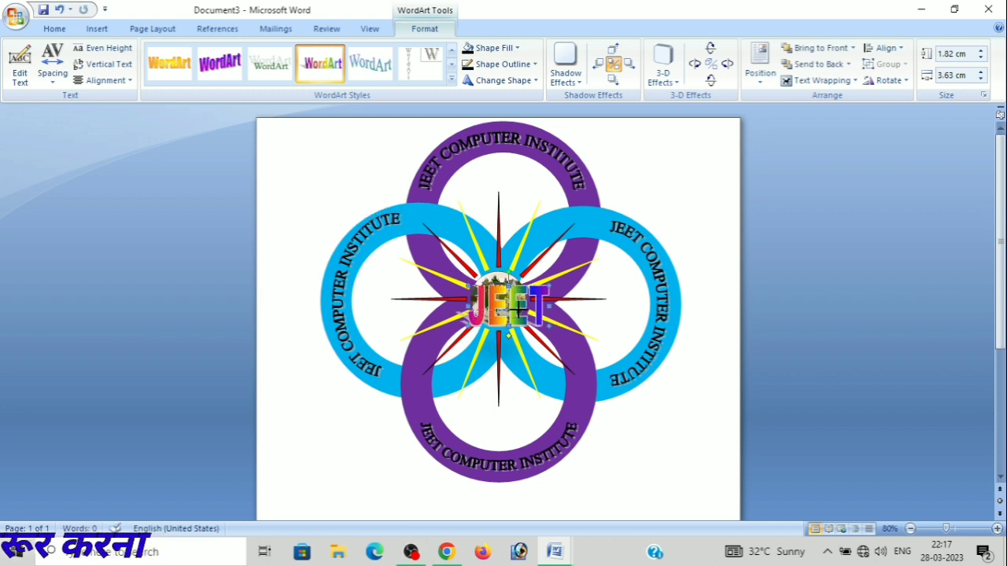
{"action": "left_click_drag", "start_coordinate": [519, 312], "coordinate": [520, 309]}
- Nudge JEET right and size it to 0.9 cm high by 2 cm wide
{"action": "key", "text": "Right"}
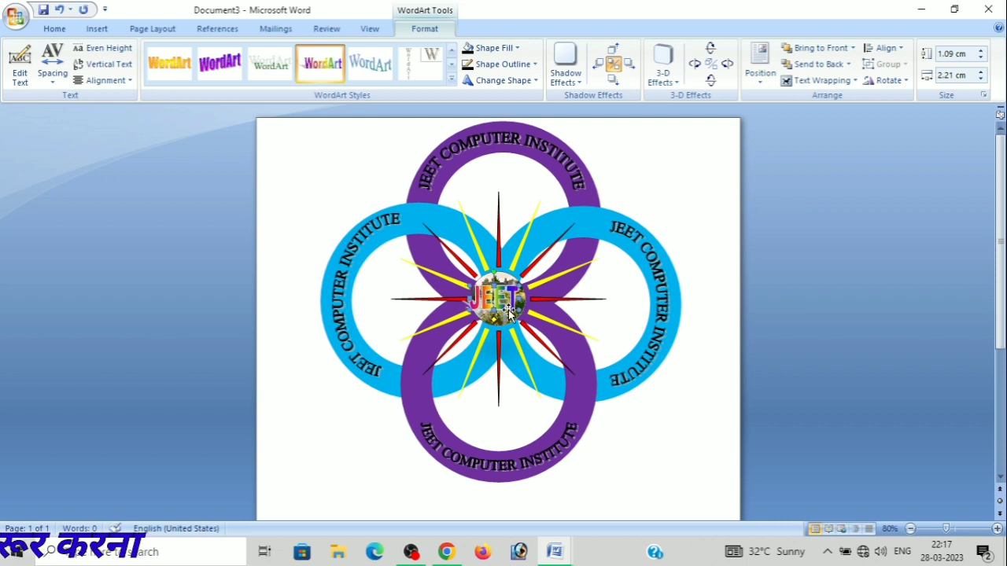
{"action": "key", "text": "Right"}
{"action": "key", "text": "Right"}
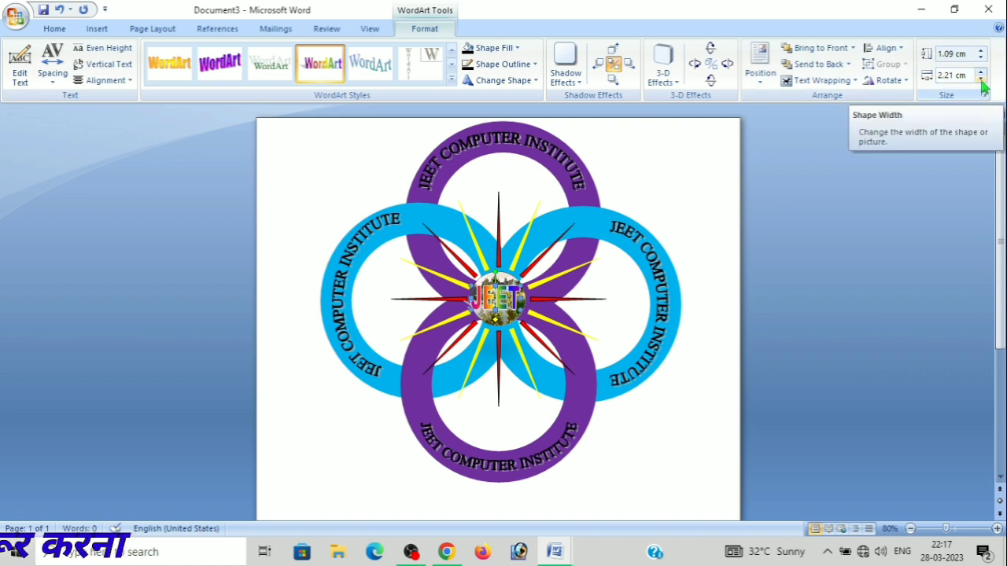
{"action": "left_click", "coordinate": [981, 78]}
{"action": "left_click", "coordinate": [981, 59]}
{"action": "left_click", "coordinate": [980, 59]}
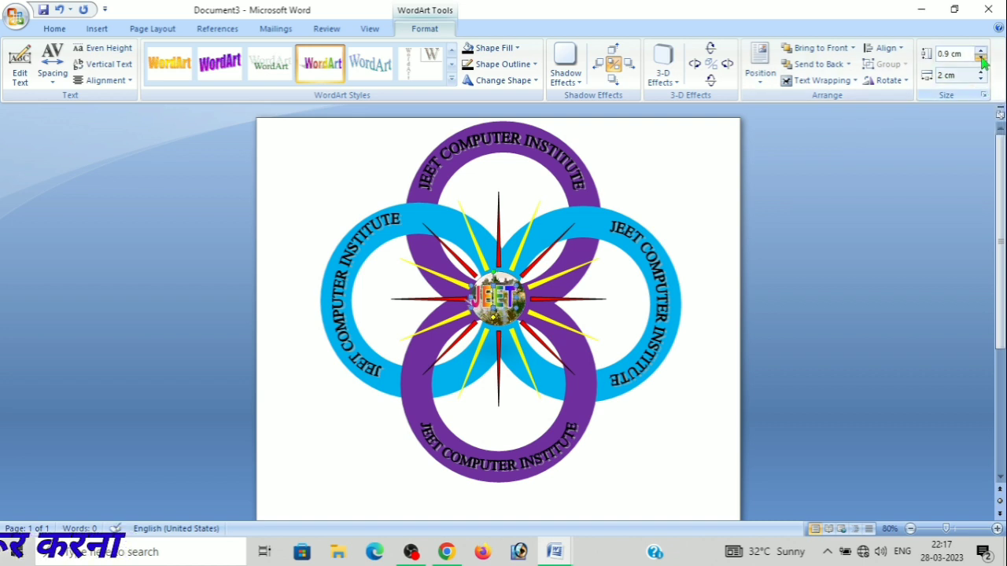
- Apply a blue WordArt style to JEET and fill its letters yellow
{"action": "left_click", "coordinate": [450, 80]}
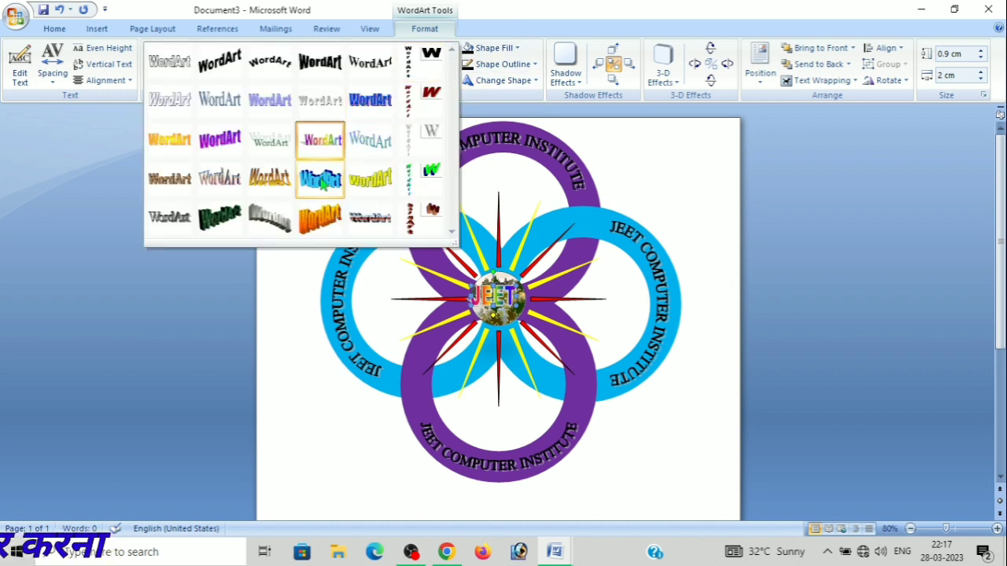
{"action": "left_click", "coordinate": [321, 183]}
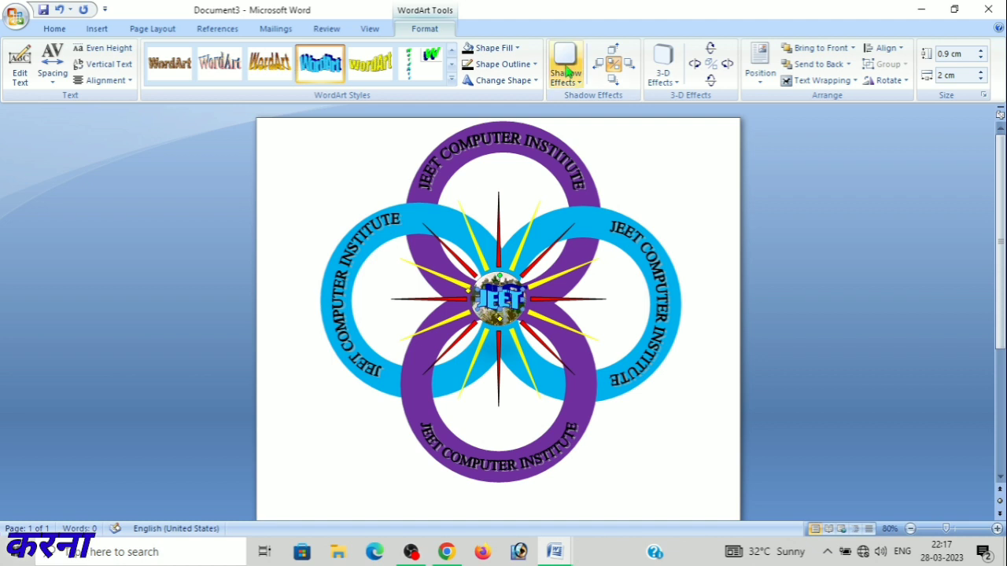
{"action": "left_click", "coordinate": [495, 49]}
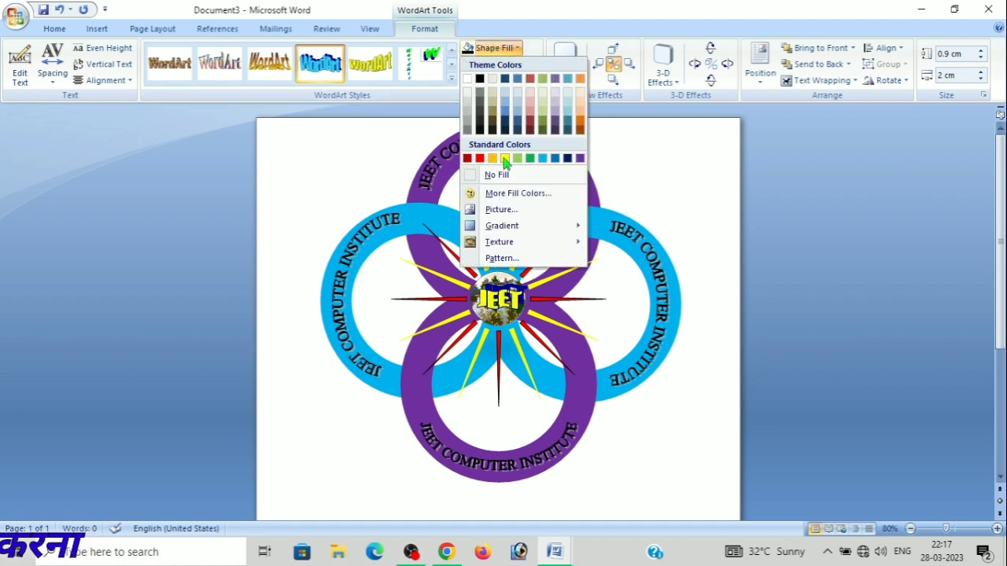
{"action": "left_click", "coordinate": [505, 160]}
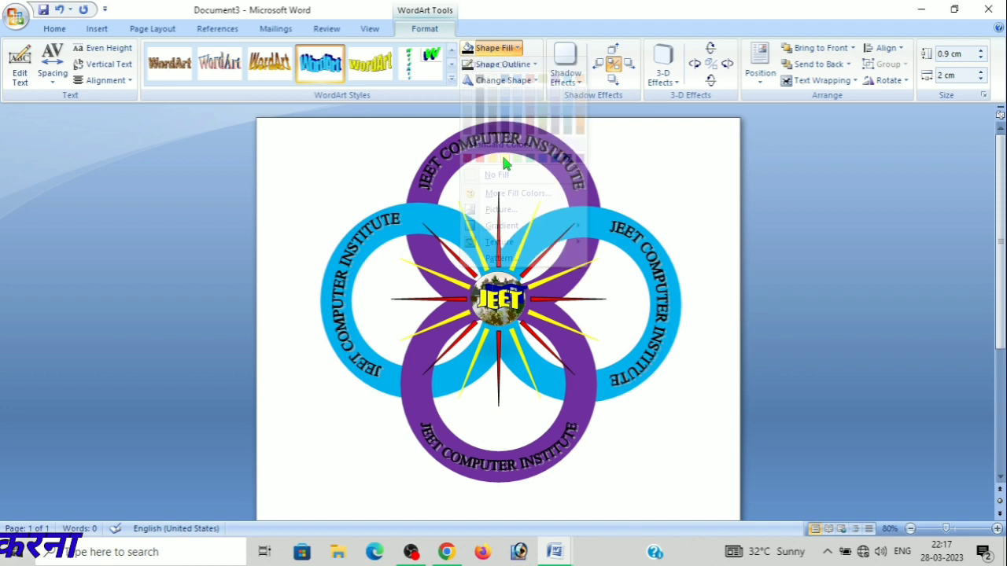
- Outline the JEET letters in green and deselect to view the finished logo
{"action": "left_click", "coordinate": [504, 67]}
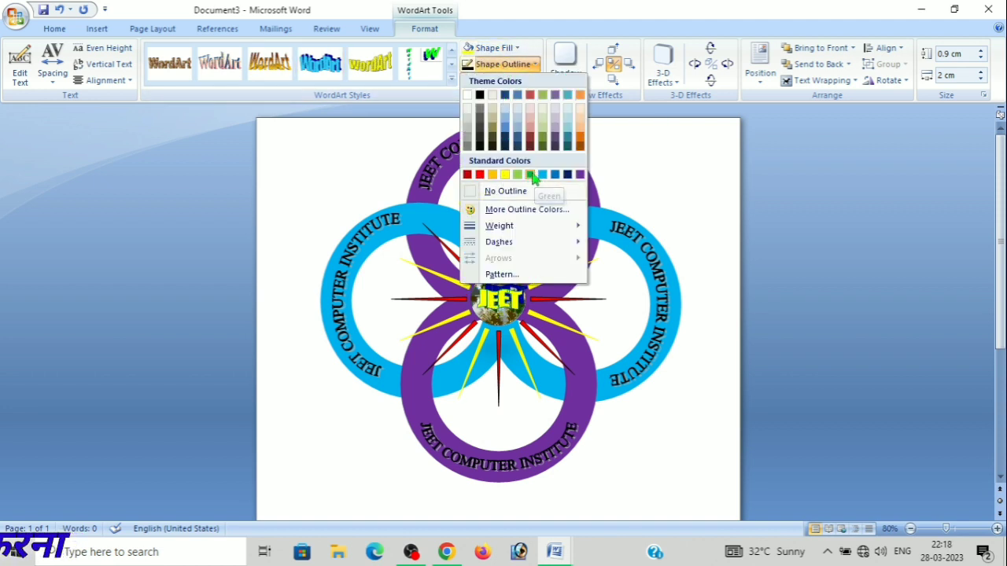
{"action": "left_click", "coordinate": [533, 175]}
{"action": "left_click", "coordinate": [352, 488]}
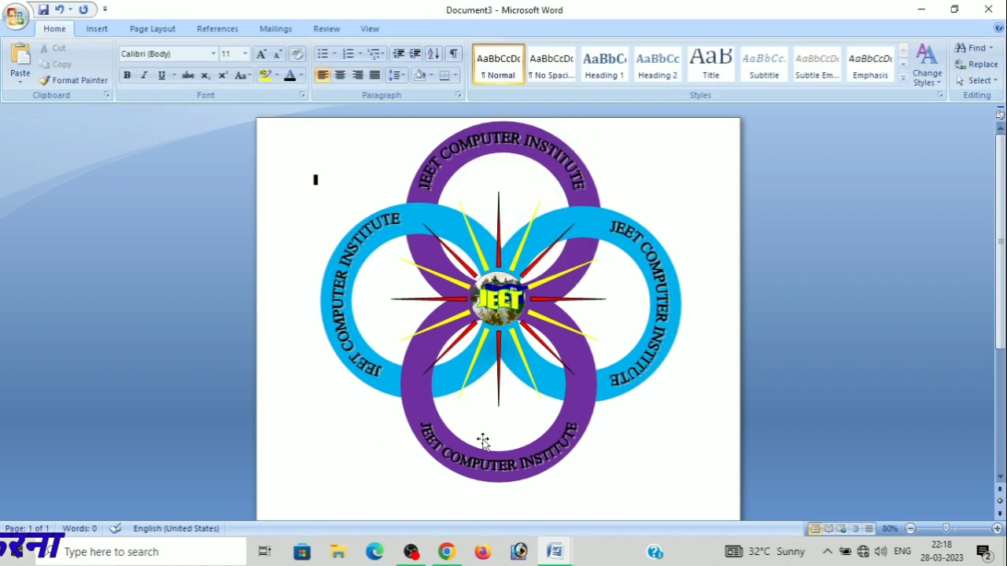